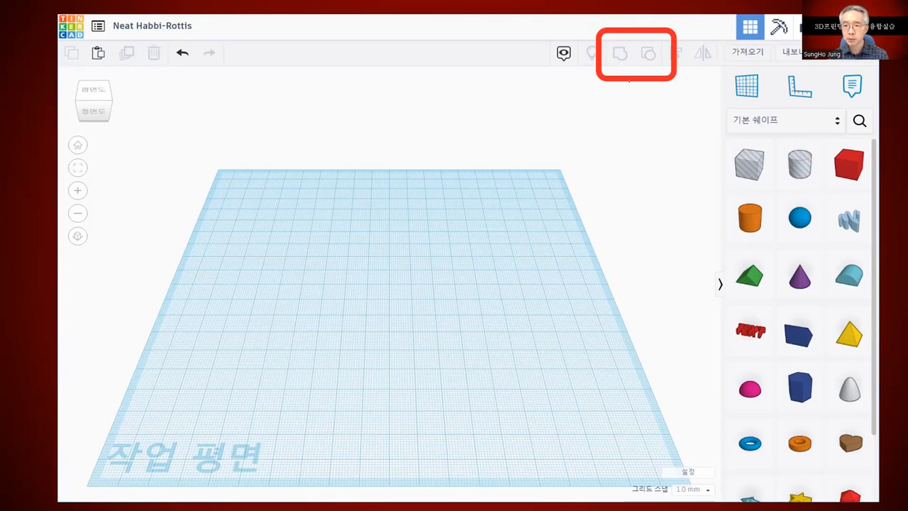
{"action": "mouse_move", "coordinate": [621, 74]}
{"action": "left_mouse_down"}
{"action": "mouse_move", "coordinate": [599, 63]}
{"action": "mouse_move", "coordinate": [654, 32]}
{"action": "mouse_move", "coordinate": [665, 65]}
{"action": "mouse_move", "coordinate": [654, 77]}
{"action": "mouse_move", "coordinate": [616, 75]}
{"action": "left_mouse_up"}
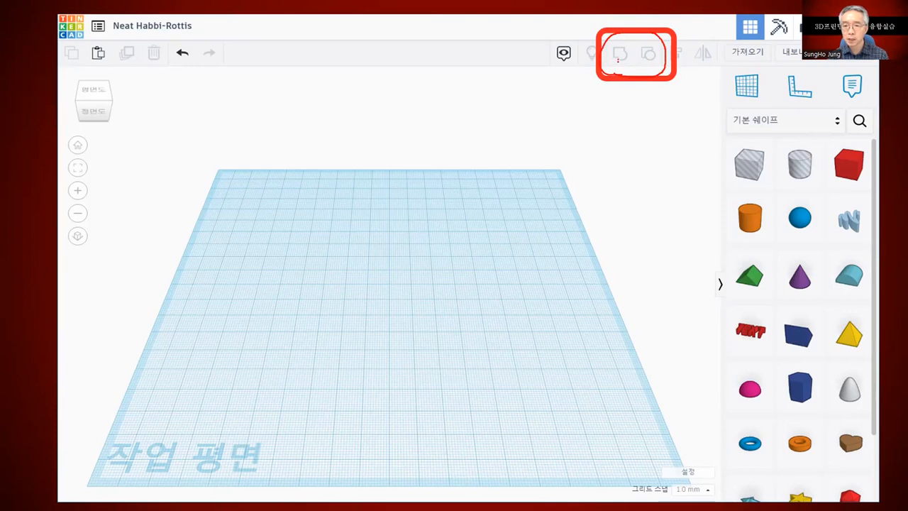
{"action": "left_click_drag", "start_coordinate": [618, 60], "coordinate": [618, 105]}
{"action": "left_click_drag", "start_coordinate": [650, 59], "coordinate": [652, 108]}
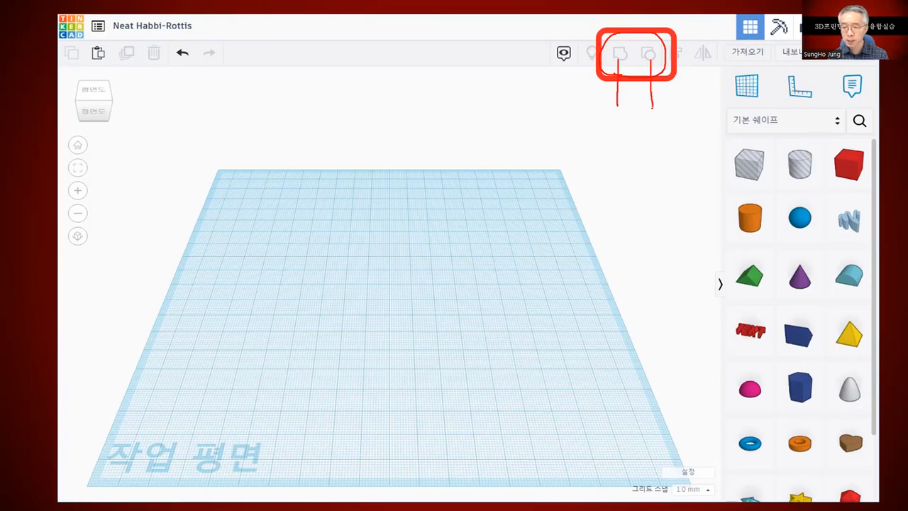
{"action": "left_click", "coordinate": [27, 502]}
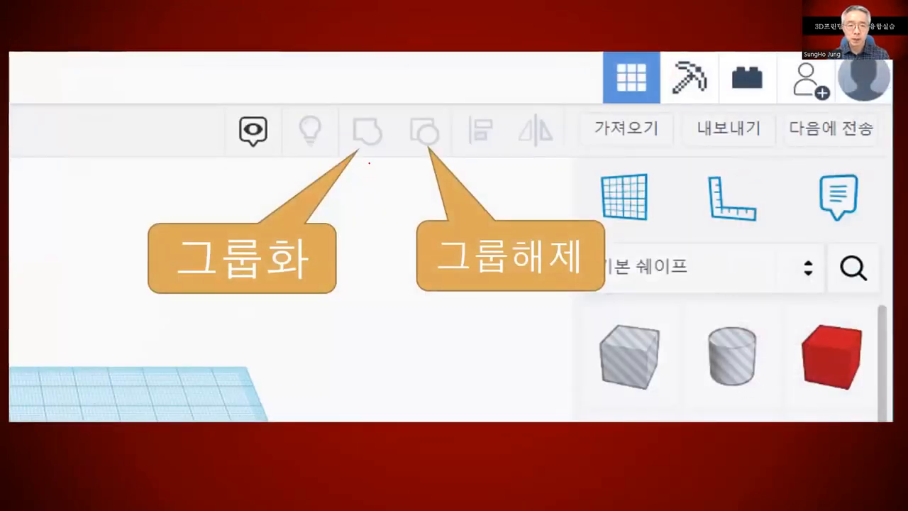
{"action": "mouse_move", "coordinate": [367, 163]}
{"action": "left_mouse_down"}
{"action": "mouse_move", "coordinate": [340, 153]}
{"action": "mouse_move", "coordinate": [356, 103]}
{"action": "mouse_move", "coordinate": [356, 168]}
{"action": "mouse_move", "coordinate": [368, 167]}
{"action": "left_mouse_up"}
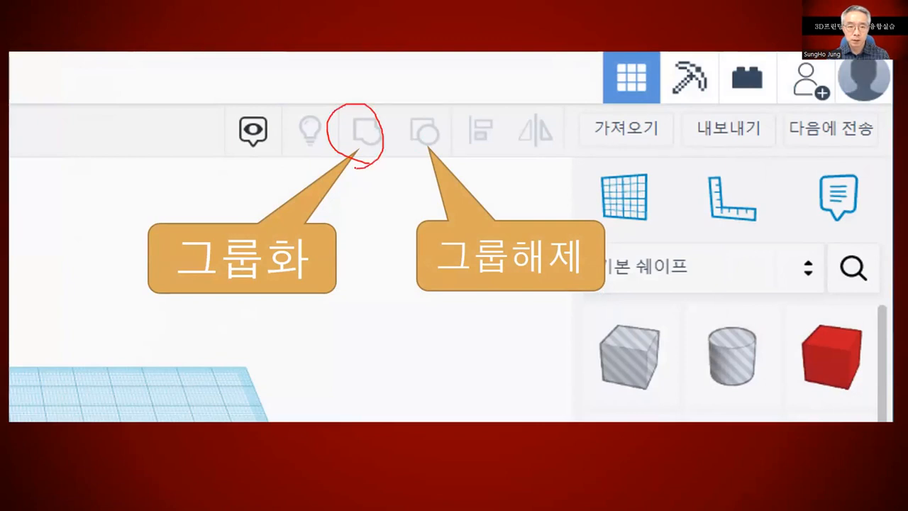
{"action": "mouse_move", "coordinate": [423, 164]}
{"action": "left_mouse_down"}
{"action": "mouse_move", "coordinate": [394, 109]}
{"action": "mouse_move", "coordinate": [448, 123]}
{"action": "mouse_move", "coordinate": [419, 166]}
{"action": "left_mouse_up"}
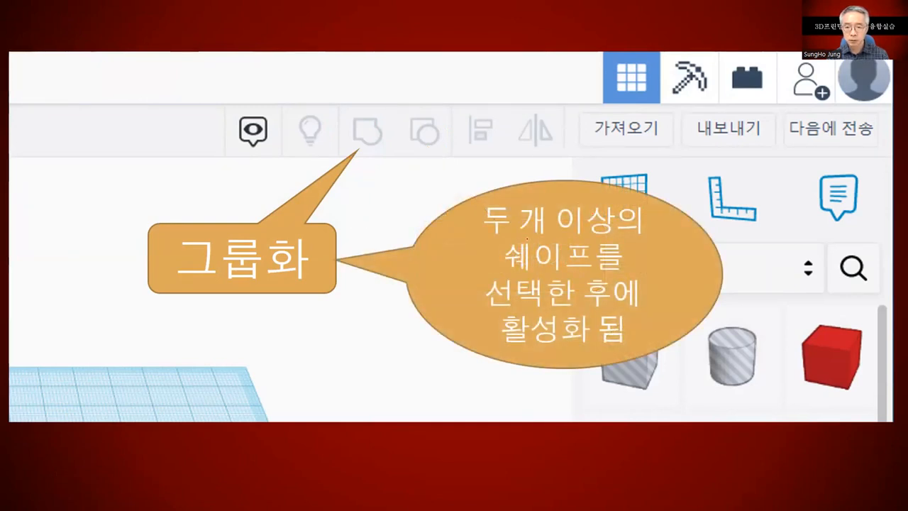
{"action": "left_click_drag", "start_coordinate": [488, 242], "coordinate": [649, 242]}
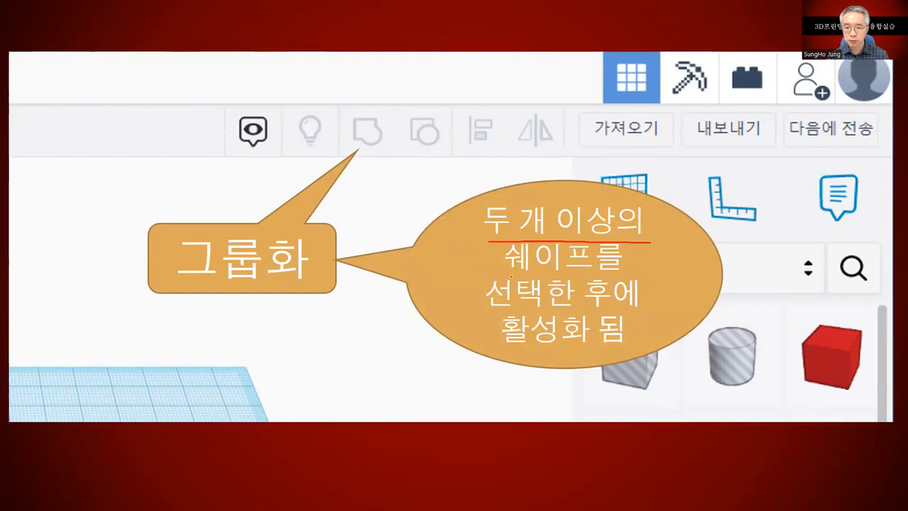
{"action": "left_click_drag", "start_coordinate": [511, 277], "coordinate": [589, 276]}
{"action": "left_click_drag", "start_coordinate": [501, 310], "coordinate": [622, 308]}
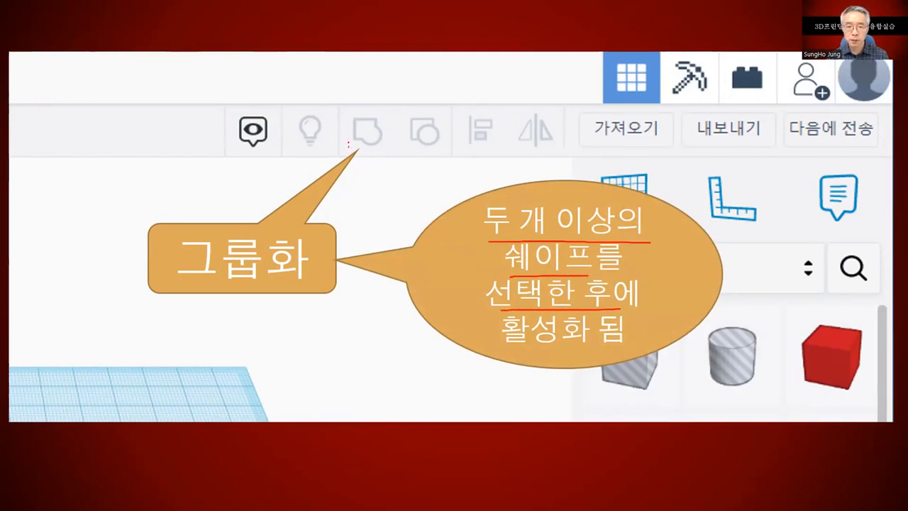
{"action": "mouse_move", "coordinate": [348, 145]}
{"action": "left_mouse_down"}
{"action": "mouse_move", "coordinate": [376, 101]}
{"action": "mouse_move", "coordinate": [400, 144]}
{"action": "mouse_move", "coordinate": [357, 153]}
{"action": "mouse_move", "coordinate": [347, 142]}
{"action": "left_mouse_up"}
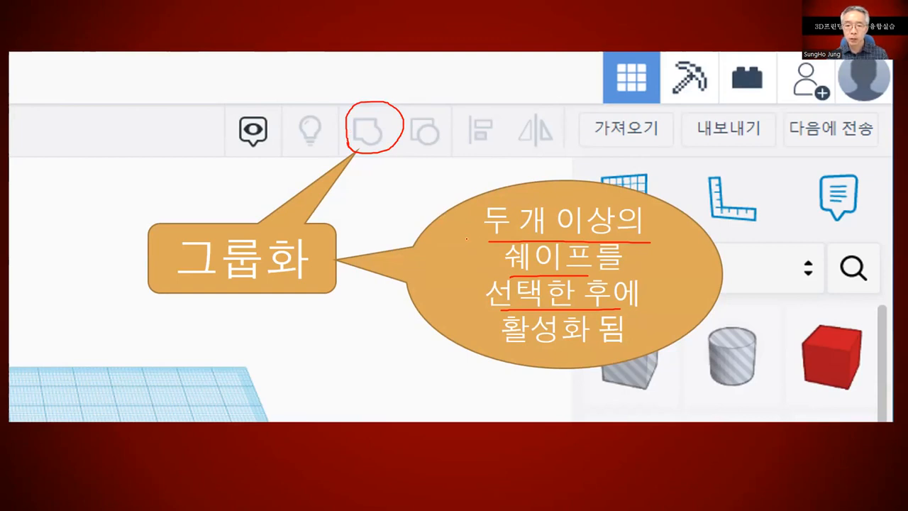
{"action": "mouse_move", "coordinate": [477, 212]}
{"action": "left_mouse_down"}
{"action": "mouse_move", "coordinate": [491, 276]}
{"action": "mouse_move", "coordinate": [658, 259]}
{"action": "mouse_move", "coordinate": [557, 186]}
{"action": "mouse_move", "coordinate": [461, 209]}
{"action": "mouse_move", "coordinate": [472, 227]}
{"action": "left_mouse_up"}
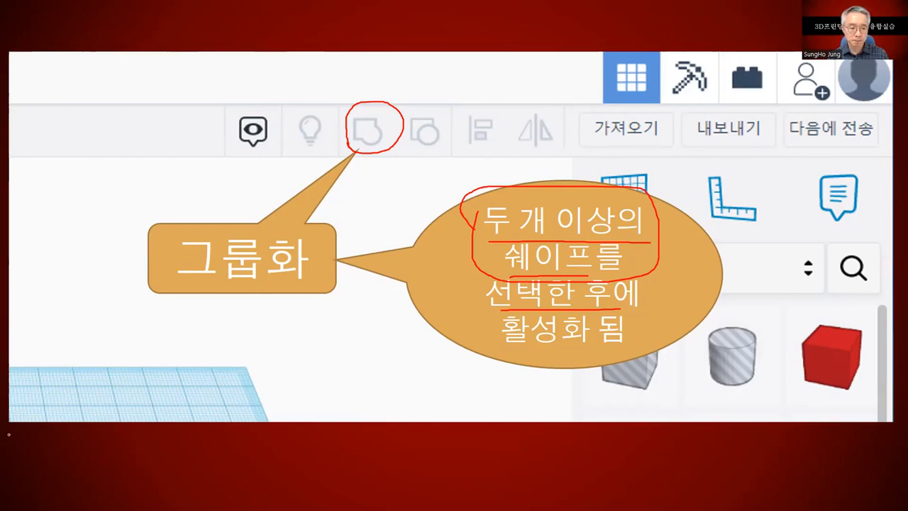
{"action": "left_click", "coordinate": [27, 502]}
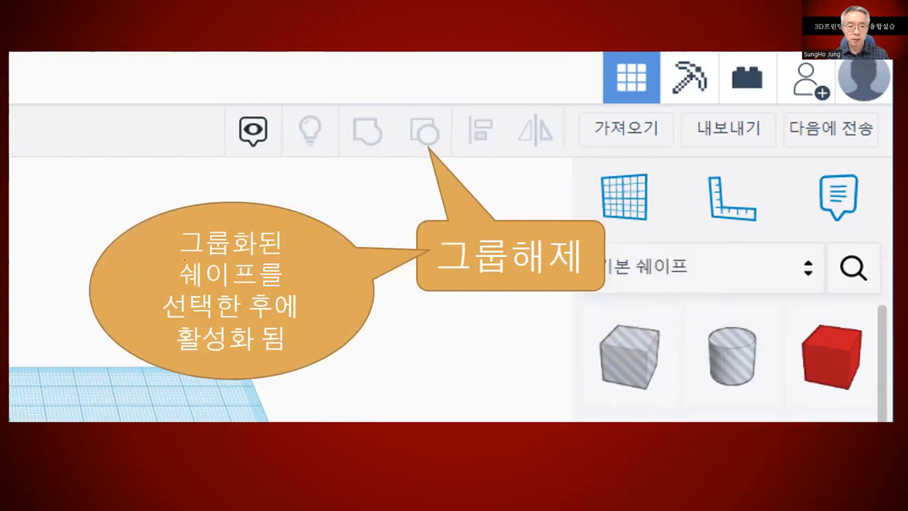
{"action": "left_click_drag", "start_coordinate": [188, 259], "coordinate": [275, 260]}
{"action": "left_click_drag", "start_coordinate": [186, 290], "coordinate": [260, 288]}
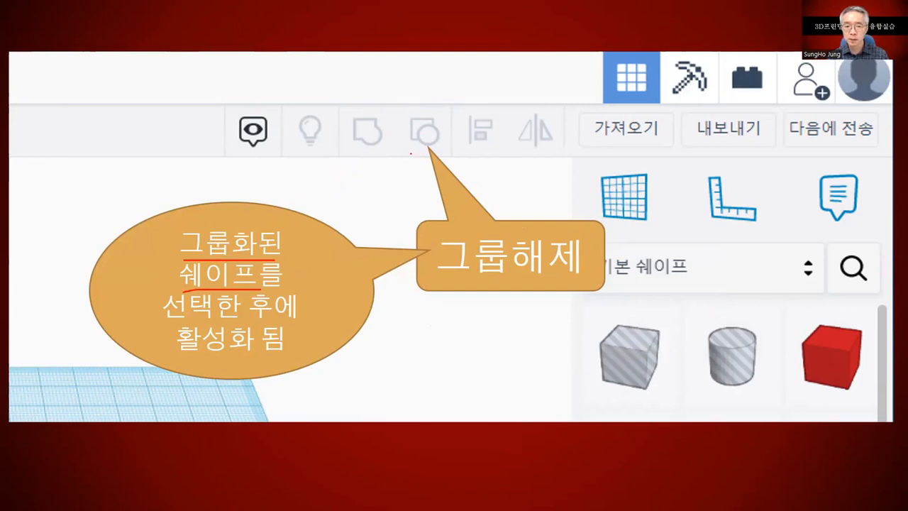
{"action": "mouse_move", "coordinate": [410, 153]}
{"action": "left_mouse_down"}
{"action": "mouse_move", "coordinate": [395, 106]}
{"action": "mouse_move", "coordinate": [450, 127]}
{"action": "mouse_move", "coordinate": [416, 161]}
{"action": "mouse_move", "coordinate": [405, 151]}
{"action": "left_mouse_up"}
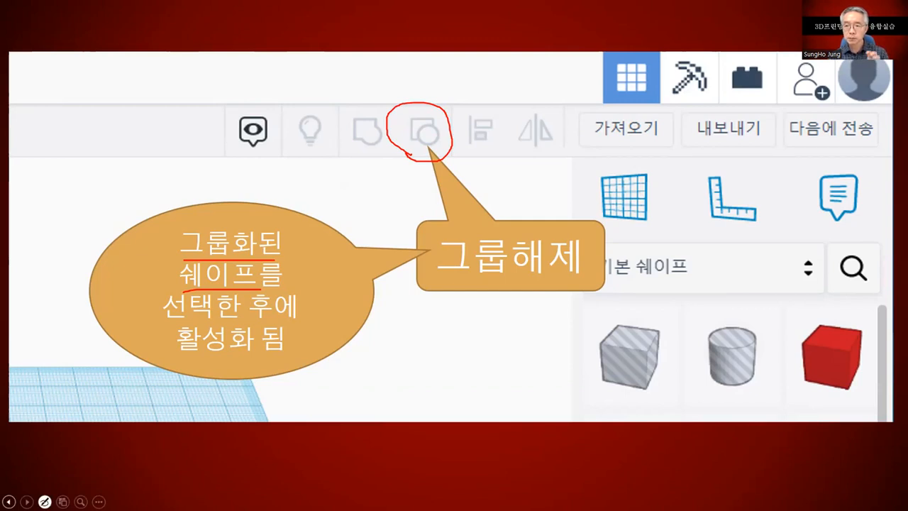
{"action": "key", "text": "Right"}
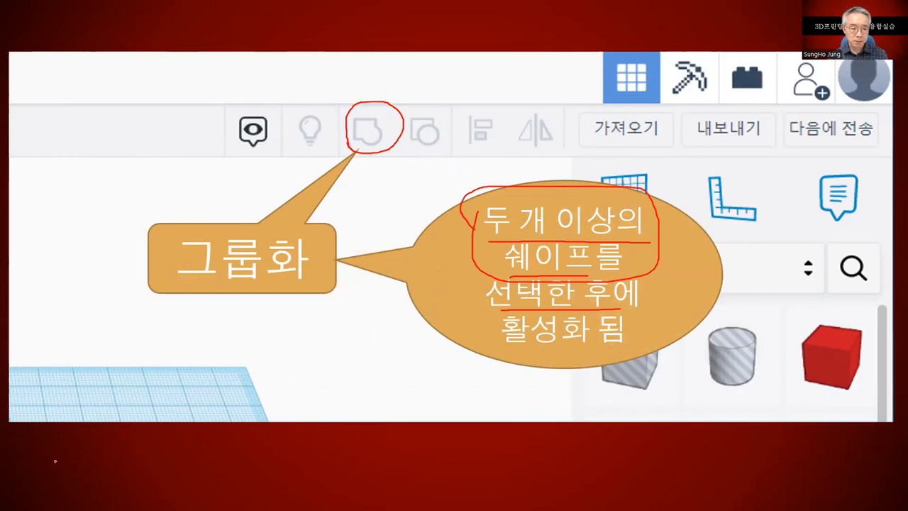
{"action": "left_click", "coordinate": [96, 446]}
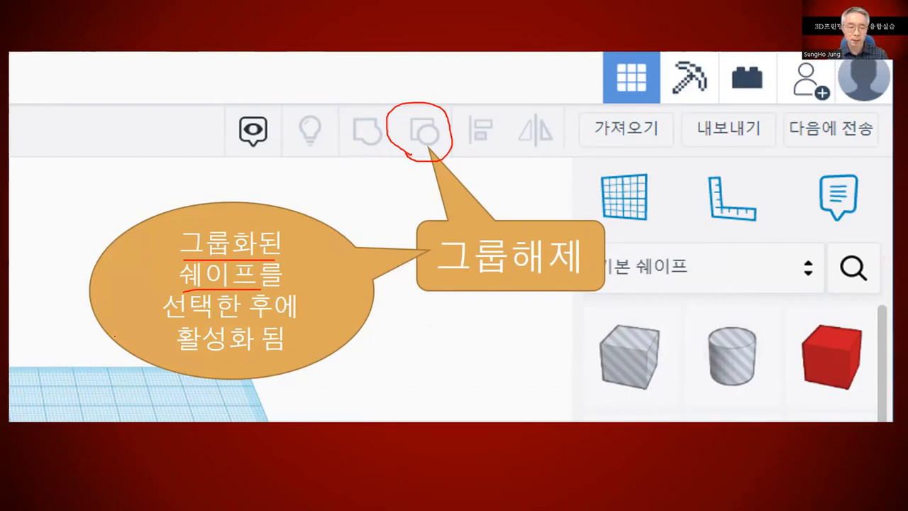
{"action": "left_click", "coordinate": [27, 501]}
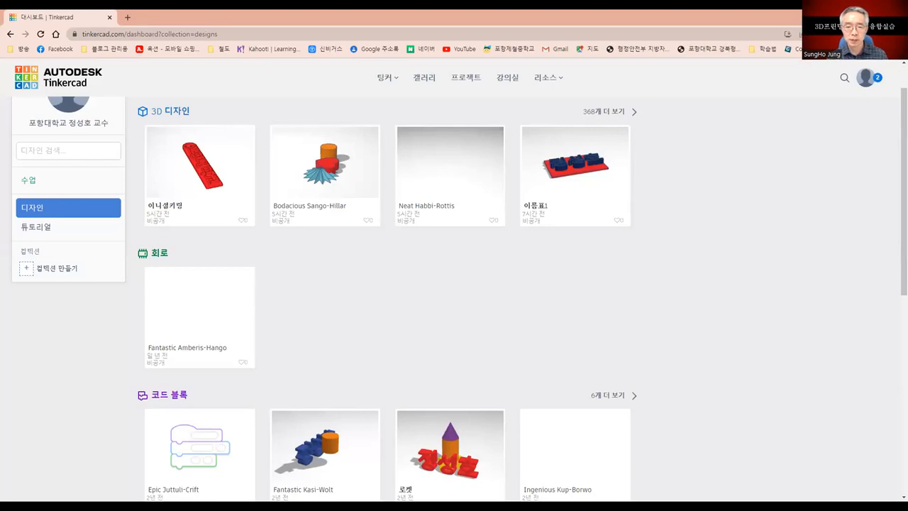
Open the full list of 3D designs from the dashboard and create a new 3D design
{"action": "left_click", "coordinate": [876, 15]}
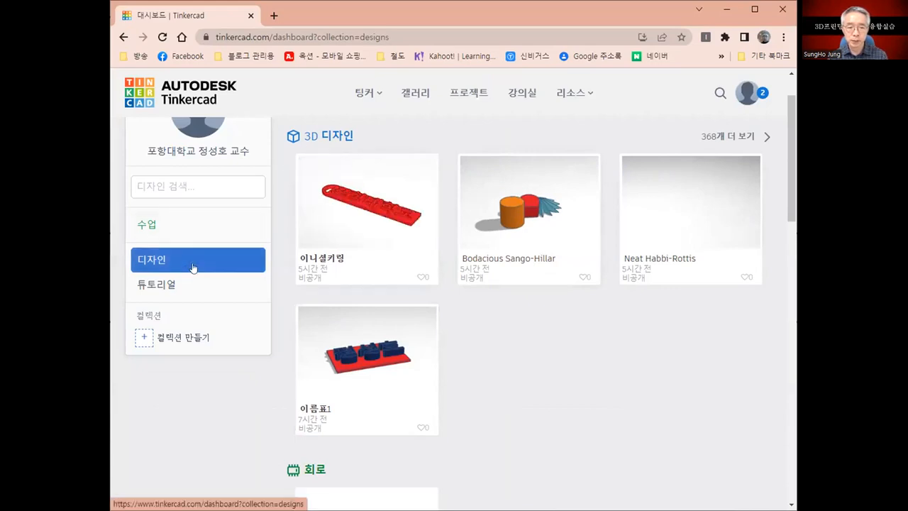
{"action": "left_click", "coordinate": [336, 135]}
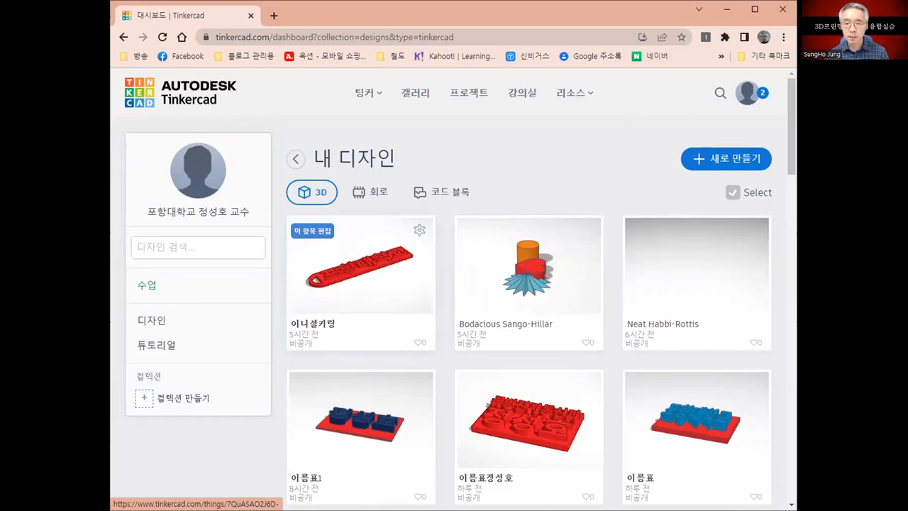
{"action": "left_click", "coordinate": [717, 163]}
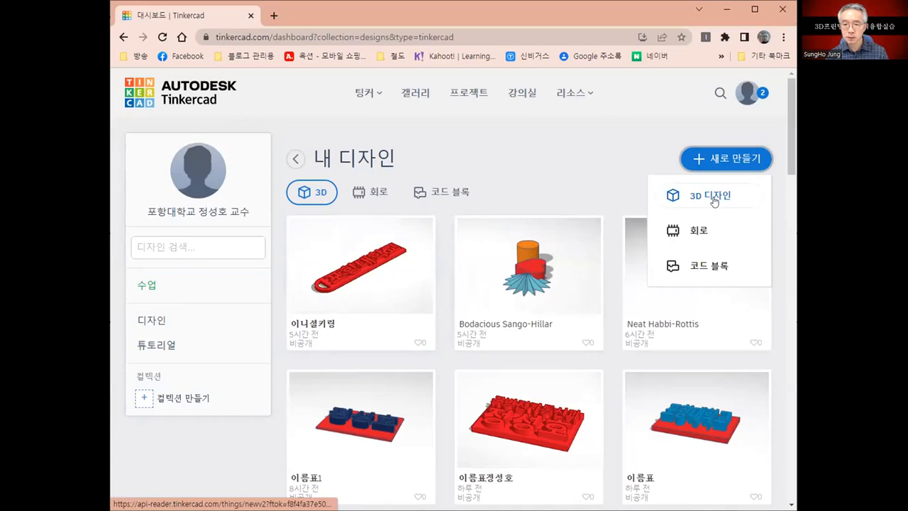
{"action": "left_click", "coordinate": [712, 196]}
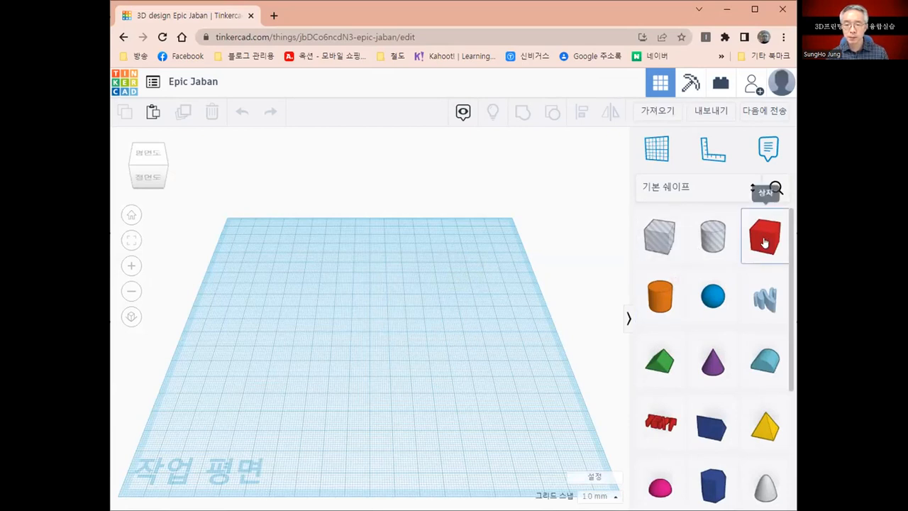
Place a red box and a blue sphere on the workplane, with the sphere against the box's right side
{"action": "left_click_drag", "start_coordinate": [765, 243], "coordinate": [310, 336]}
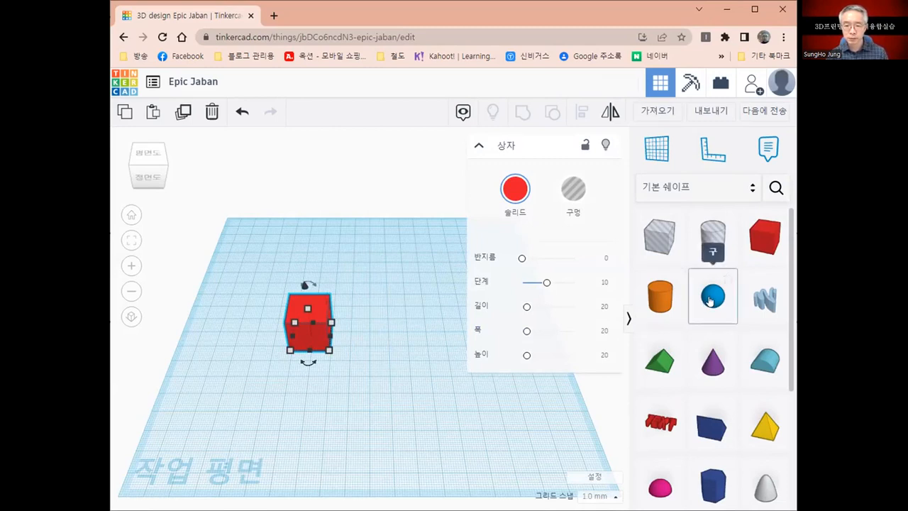
{"action": "left_click_drag", "start_coordinate": [710, 301], "coordinate": [396, 338]}
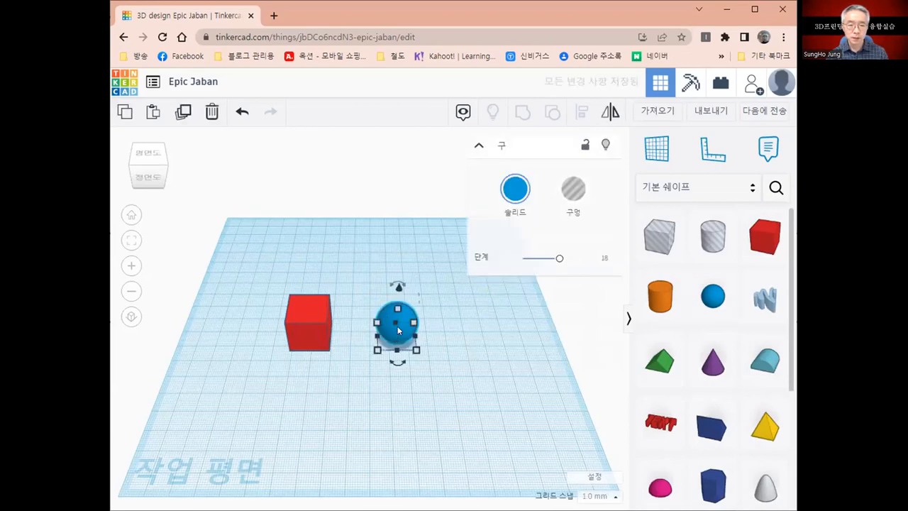
{"action": "left_click_drag", "start_coordinate": [399, 330], "coordinate": [342, 331]}
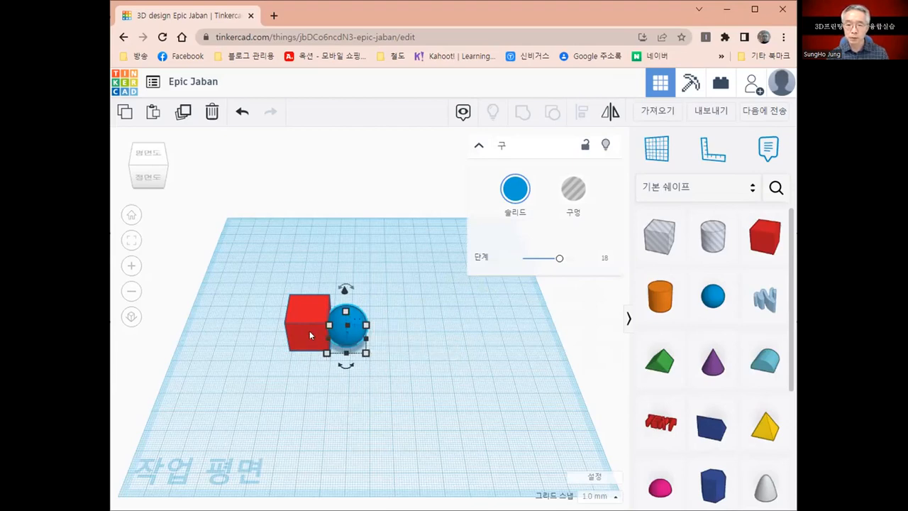
Move the red box around on the workplane while keeping it beside the blue sphere
{"action": "scroll", "coordinate": [310, 331], "scroll_direction": "up", "scroll_amount": 3}
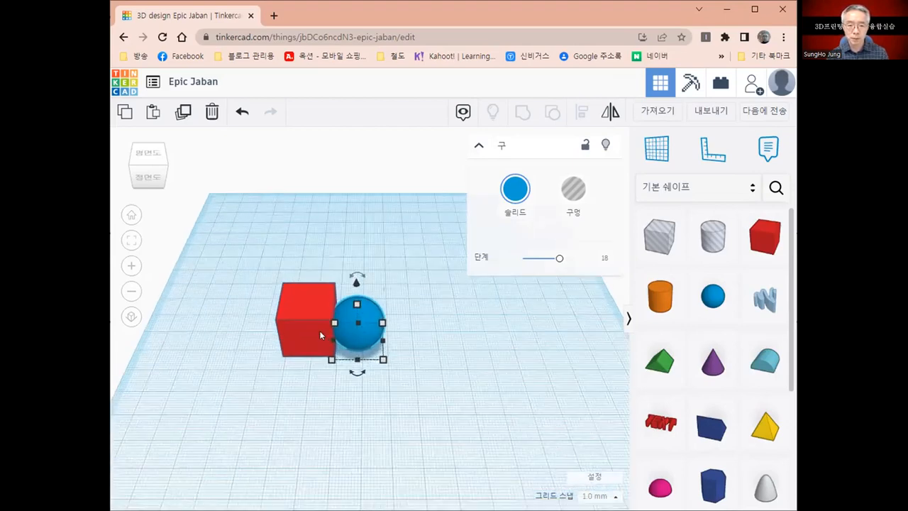
{"action": "scroll", "coordinate": [321, 335], "scroll_direction": "up", "scroll_amount": 2}
{"action": "scroll", "coordinate": [326, 334], "scroll_direction": "up", "scroll_amount": 1}
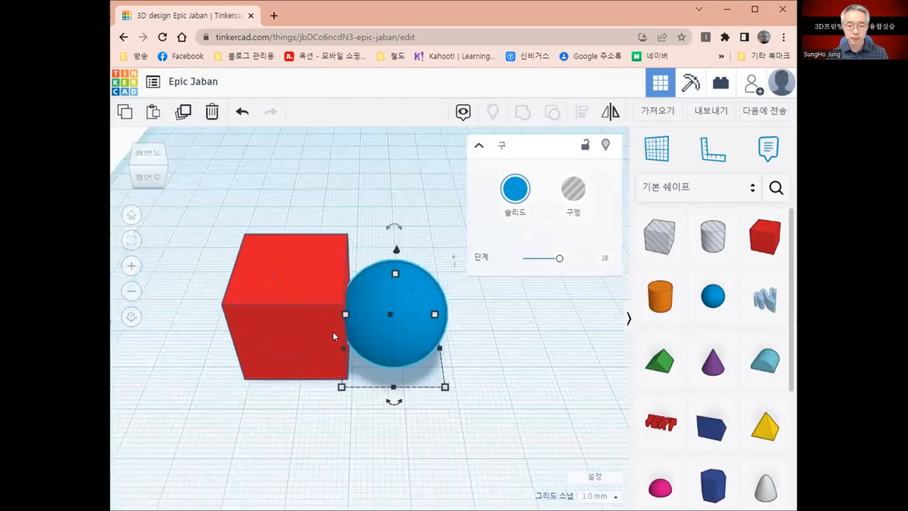
{"action": "left_click", "coordinate": [506, 370]}
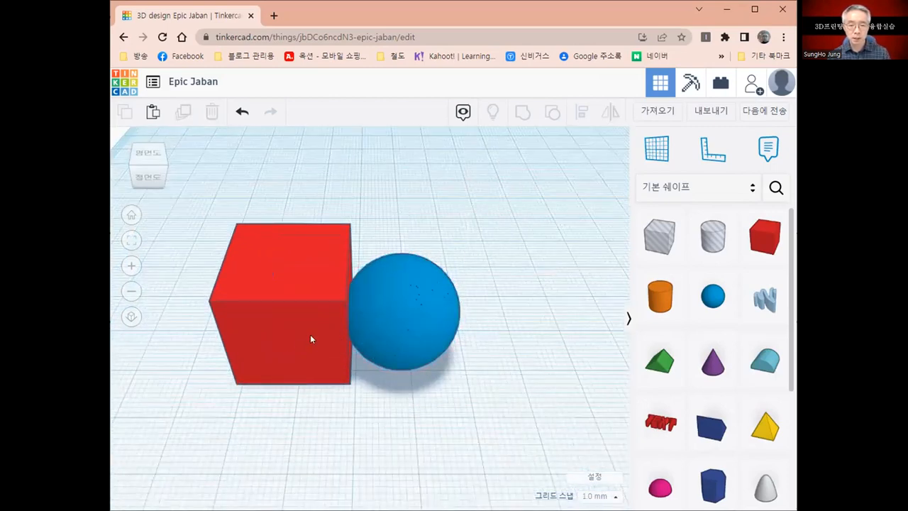
{"action": "left_click", "coordinate": [290, 308]}
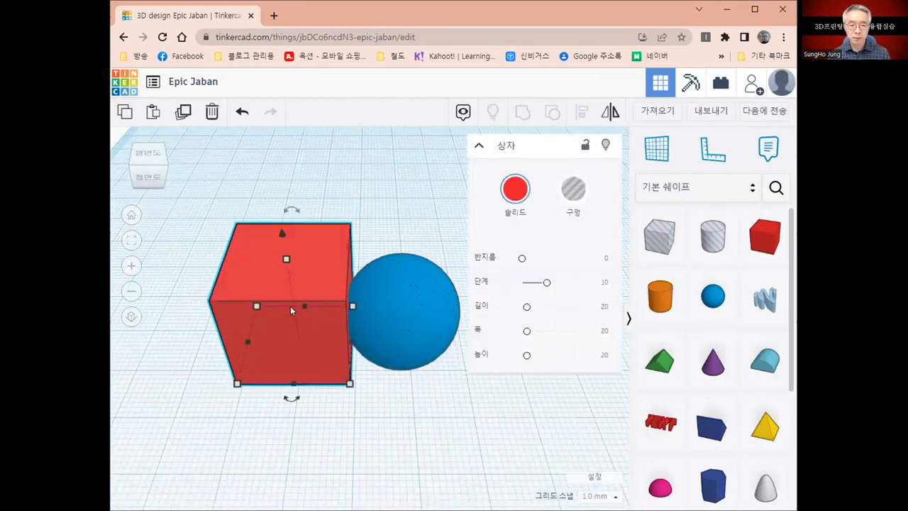
{"action": "left_click_drag", "start_coordinate": [284, 307], "coordinate": [296, 285]}
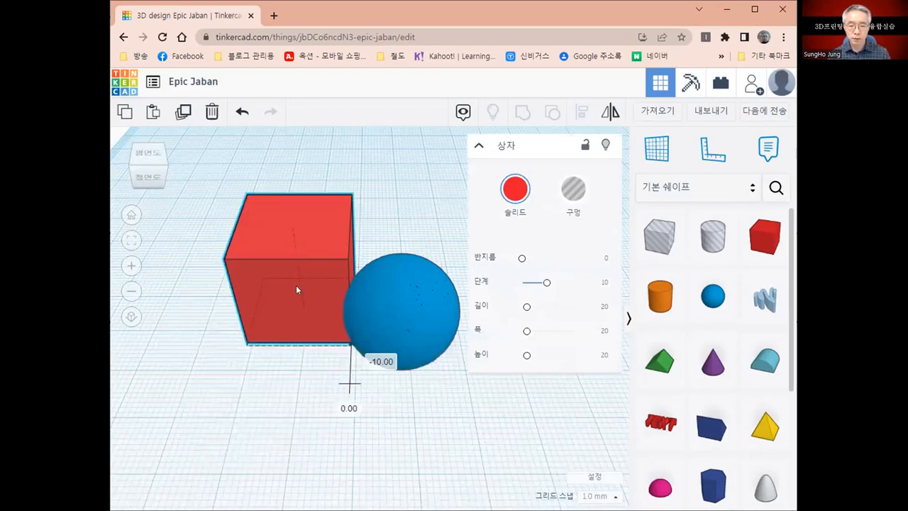
Move the blue sphere around and through the red box, leaving it 2 mm right and 5 mm forward of its starting position
{"action": "left_click", "coordinate": [411, 318]}
{"action": "key", "text": "Down"}
{"action": "key", "text": "Down"}
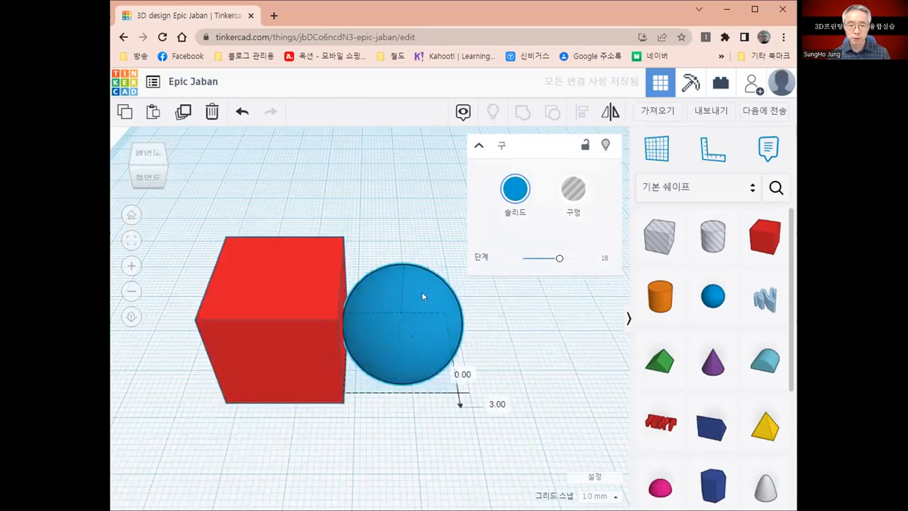
{"action": "key", "text": "Down"}
{"action": "key", "text": "Down"}
{"action": "key", "text": "Down"}
{"action": "key", "text": "Up"}
{"action": "key", "text": "Up"}
{"action": "key", "text": "Up"}
{"action": "key", "text": "Up"}
{"action": "key", "text": "Up"}
{"action": "key", "text": "Up"}
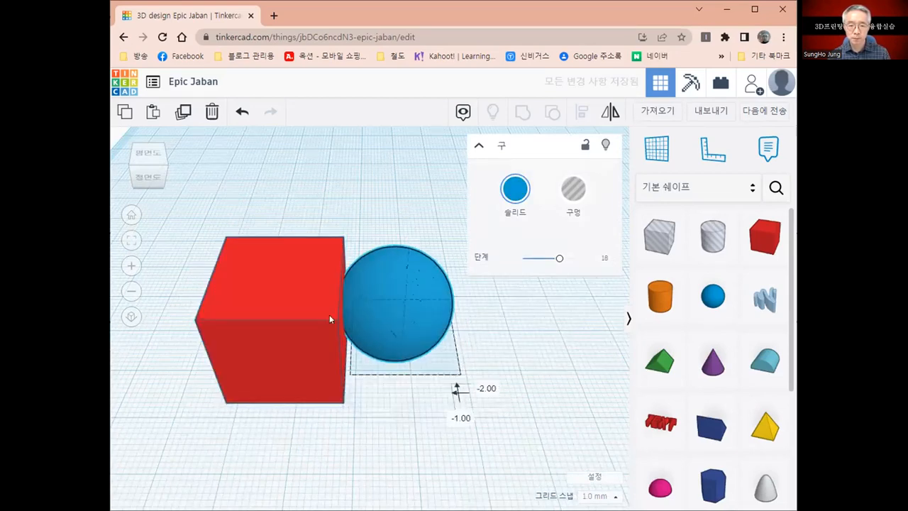
{"action": "key", "text": "Left"}
{"action": "key", "text": "Left"}
{"action": "key", "text": "Left"}
{"action": "key", "text": "Left"}
{"action": "key", "text": "Left"}
{"action": "key", "text": "Left"}
{"action": "key", "text": "Left"}
{"action": "key", "text": "Left"}
{"action": "key", "text": "Left"}
{"action": "key", "text": "Left"}
{"action": "key", "text": "Left"}
{"action": "key", "text": "Left"}
{"action": "key", "text": "Left"}
{"action": "key", "text": "Left"}
{"action": "key", "text": "Left"}
{"action": "key", "text": "Down"}
{"action": "key", "text": "Down"}
{"action": "key", "text": "Down"}
{"action": "key", "text": "Down"}
{"action": "key", "text": "Down"}
{"action": "key", "text": "Down"}
{"action": "key", "text": "Down"}
{"action": "key", "text": "Down"}
{"action": "key", "text": "Down"}
{"action": "key", "text": "Down"}
{"action": "key", "text": "Down"}
{"action": "key", "text": "Down"}
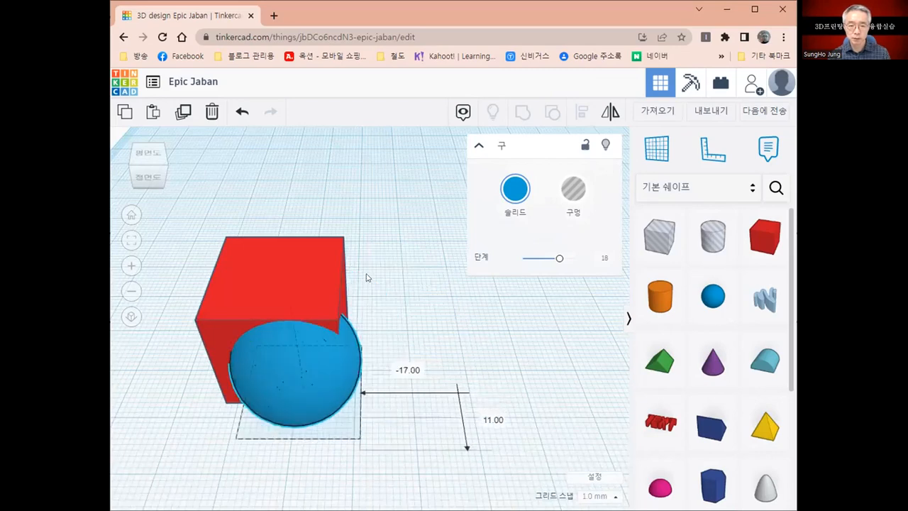
{"action": "key", "text": "Up"}
{"action": "key", "text": "Up"}
{"action": "key", "text": "Up"}
{"action": "key", "text": "Up"}
{"action": "key", "text": "Up"}
{"action": "key", "text": "Up"}
{"action": "key", "text": "Up"}
{"action": "key", "text": "Up"}
{"action": "key", "text": "Up"}
{"action": "key", "text": "Up"}
{"action": "key", "text": "Up"}
{"action": "key", "text": "Up"}
{"action": "key", "text": "Up"}
{"action": "key", "text": "Up"}
{"action": "key", "text": "Up"}
{"action": "key", "text": "Up"}
{"action": "key", "text": "Up"}
{"action": "key", "text": "Right"}
{"action": "key", "text": "Right"}
{"action": "key", "text": "Right"}
{"action": "key", "text": "Right"}
{"action": "key", "text": "Right"}
{"action": "key", "text": "Right"}
{"action": "key", "text": "Right"}
{"action": "key", "text": "Right"}
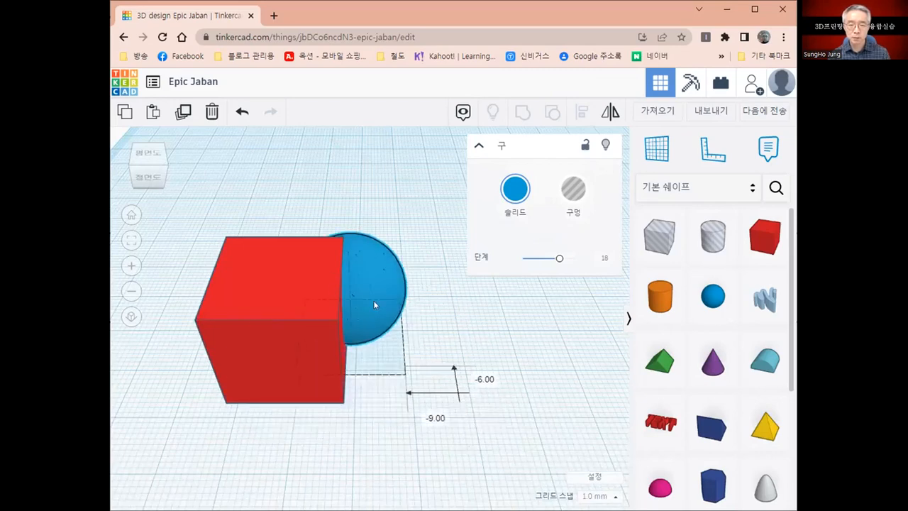
{"action": "key", "text": "Down"}
{"action": "key", "text": "Down"}
{"action": "key", "text": "Down"}
{"action": "key", "text": "Down"}
{"action": "key", "text": "Down"}
{"action": "key", "text": "Down"}
{"action": "key", "text": "Down"}
{"action": "key", "text": "Left"}
{"action": "key", "text": "Down"}
{"action": "key", "text": "Down"}
{"action": "key", "text": "Down"}
{"action": "key", "text": "Down"}
{"action": "key", "text": "Down"}
{"action": "key", "text": "Down"}
{"action": "key", "text": "Down"}
{"action": "key", "text": "Down"}
{"action": "key", "text": "Right"}
{"action": "key", "text": "Right"}
{"action": "key", "text": "Right"}
{"action": "key", "text": "Right"}
{"action": "key", "text": "Right"}
{"action": "key", "text": "Right"}
{"action": "key", "text": "Right"}
{"action": "key", "text": "Right"}
{"action": "key", "text": "Right"}
{"action": "key", "text": "Right"}
{"action": "key", "text": "Right"}
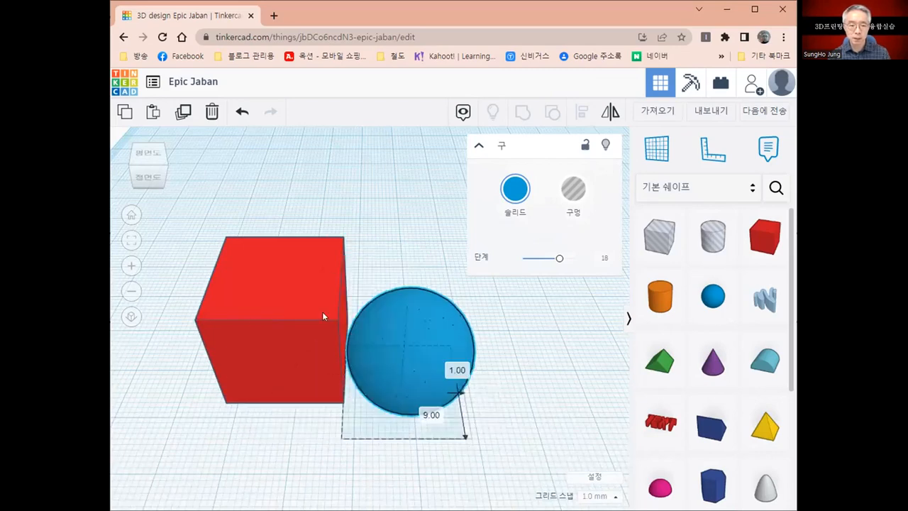
{"action": "key", "text": "Left"}
{"action": "key", "text": "Left"}
{"action": "key", "text": "Left"}
{"action": "key", "text": "Left"}
{"action": "key", "text": "Left"}
{"action": "key", "text": "Left"}
{"action": "key", "text": "Left"}
{"action": "key", "text": "Left"}
{"action": "key", "text": "Left"}
{"action": "key", "text": "Left"}
{"action": "key", "text": "Left"}
{"action": "key", "text": "Left"}
{"action": "key", "text": "Left"}
{"action": "key", "text": "Up"}
{"action": "key", "text": "Up"}
{"action": "key", "text": "Up"}
{"action": "key", "text": "Right"}
{"action": "key", "text": "Right"}
{"action": "key", "text": "Right"}
{"action": "key", "text": "Right"}
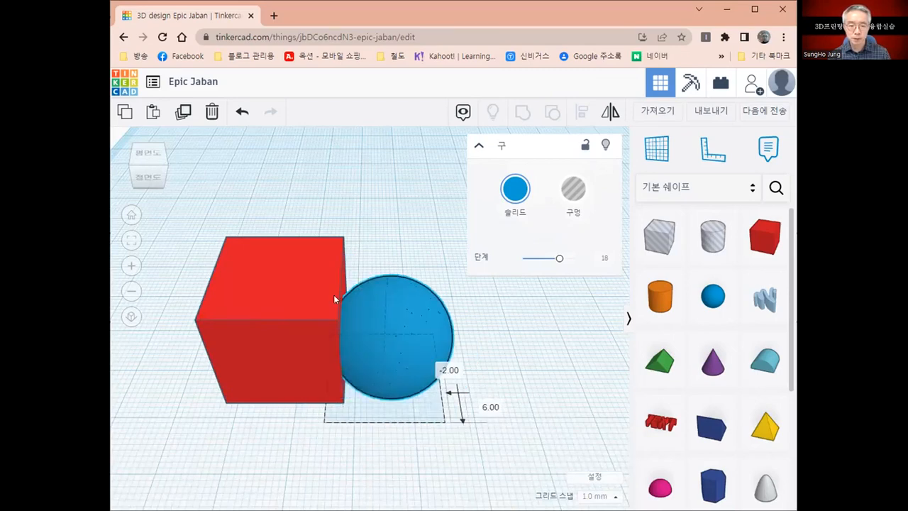
{"action": "key", "text": "Up"}
{"action": "key", "text": "Up"}
{"action": "key", "text": "Up"}
{"action": "key", "text": "Up"}
{"action": "key", "text": "Right"}
{"action": "key", "text": "Right"}
{"action": "key", "text": "Right"}
{"action": "key", "text": "Right"}
{"action": "key", "text": "Right"}
{"action": "key", "text": "Right"}
{"action": "key", "text": "Right"}
{"action": "key", "text": "Right"}
{"action": "key", "text": "Right"}
{"action": "key", "text": "Right"}
{"action": "key", "text": "Down"}
{"action": "key", "text": "Down"}
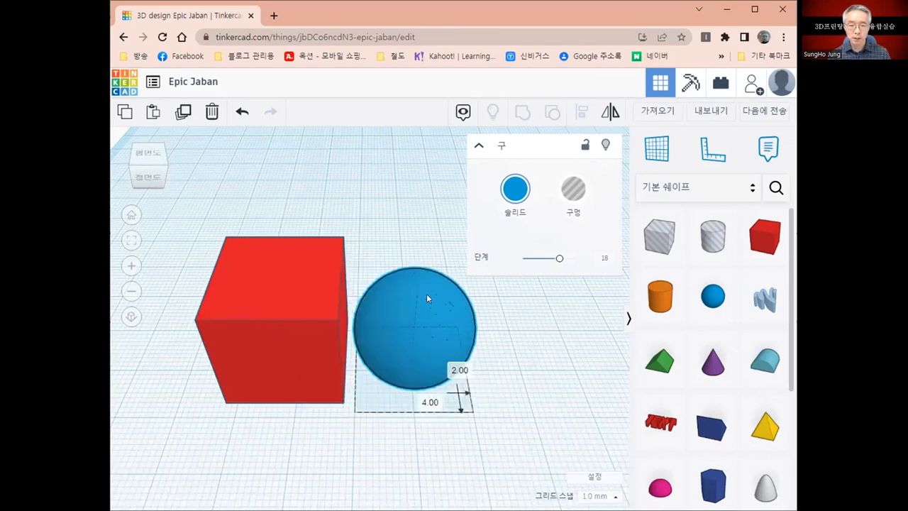
{"action": "key", "text": "Down"}
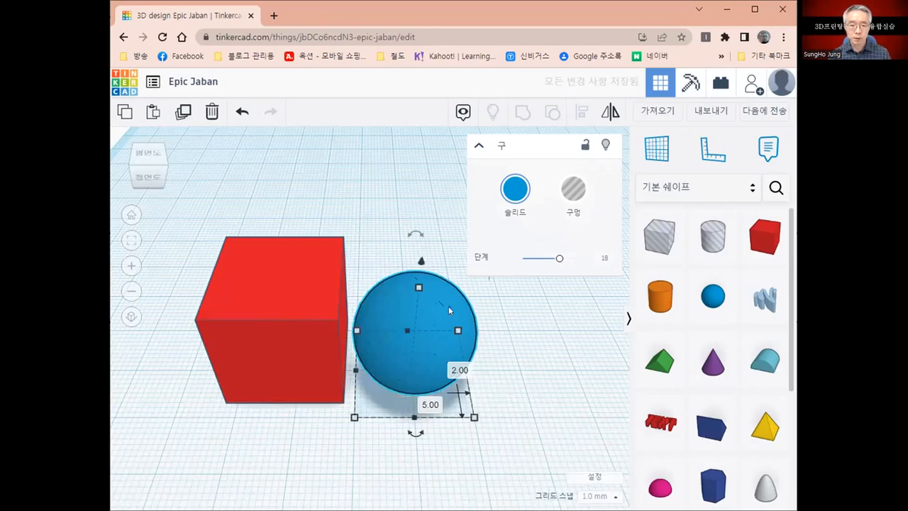
Move the blue sphere 7 mm left and 1 mm back so it partly overlaps the red box's right side
{"action": "key", "text": "Escape"}
{"action": "left_click_drag", "start_coordinate": [439, 309], "coordinate": [406, 309]}
{"action": "key", "text": "Left"}
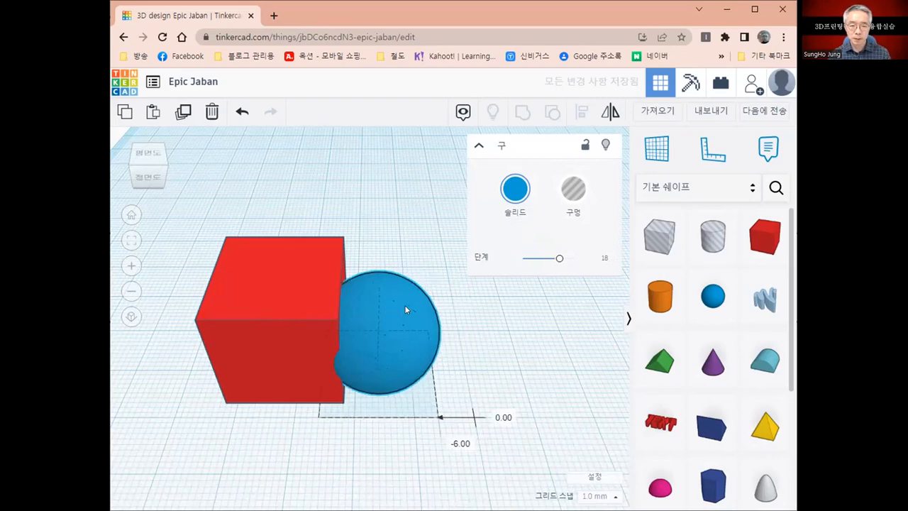
{"action": "key", "text": "Left"}
{"action": "key", "text": "Left"}
{"action": "key", "text": "Left"}
{"action": "key", "text": "Up"}
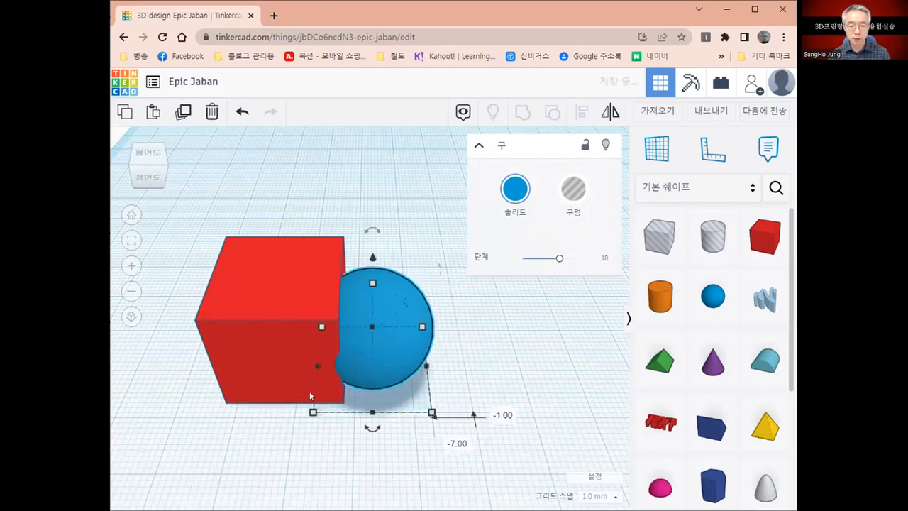
Shift the overlapping blue sphere 2 mm along the red box's side
{"action": "right_click_drag", "start_coordinate": [309, 391], "coordinate": [414, 395]}
{"action": "mouse_move", "coordinate": [491, 397]}
{"action": "right_mouse_down"}
{"action": "mouse_move", "coordinate": [508, 395]}
{"action": "mouse_move", "coordinate": [475, 394]}
{"action": "right_mouse_up"}
{"action": "right_click_drag", "start_coordinate": [454, 333], "coordinate": [381, 320]}
{"action": "left_click_drag", "start_coordinate": [383, 311], "coordinate": [383, 317]}
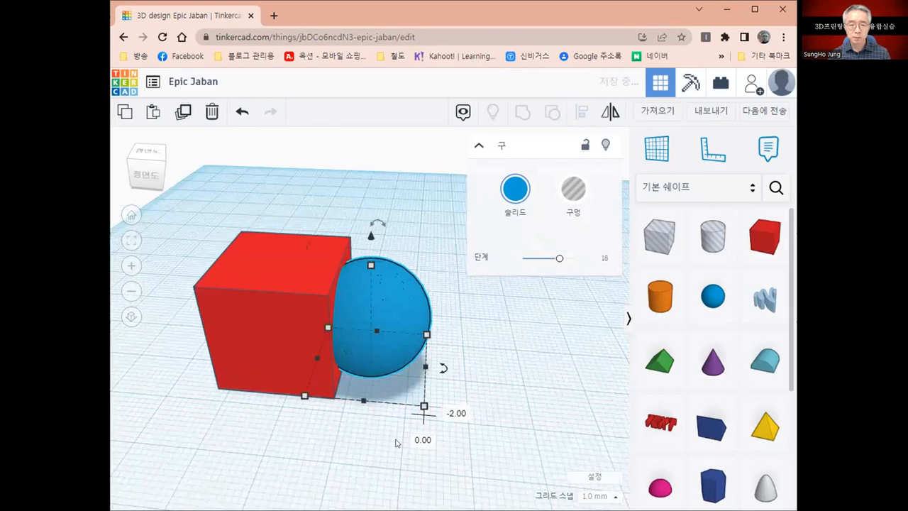
{"action": "right_click_drag", "start_coordinate": [336, 441], "coordinate": [344, 461]}
{"action": "right_click_drag", "start_coordinate": [333, 417], "coordinate": [447, 345]}
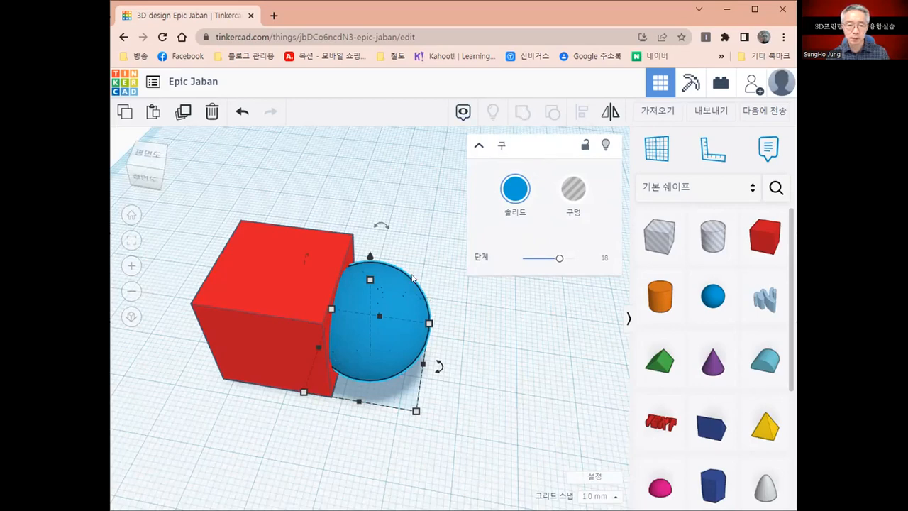
{"action": "left_click", "coordinate": [518, 325]}
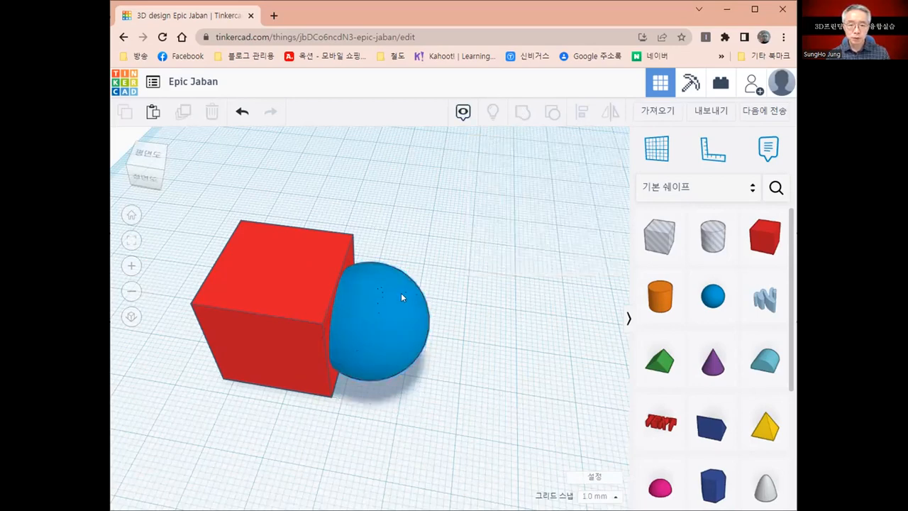
{"action": "left_click", "coordinate": [401, 297]}
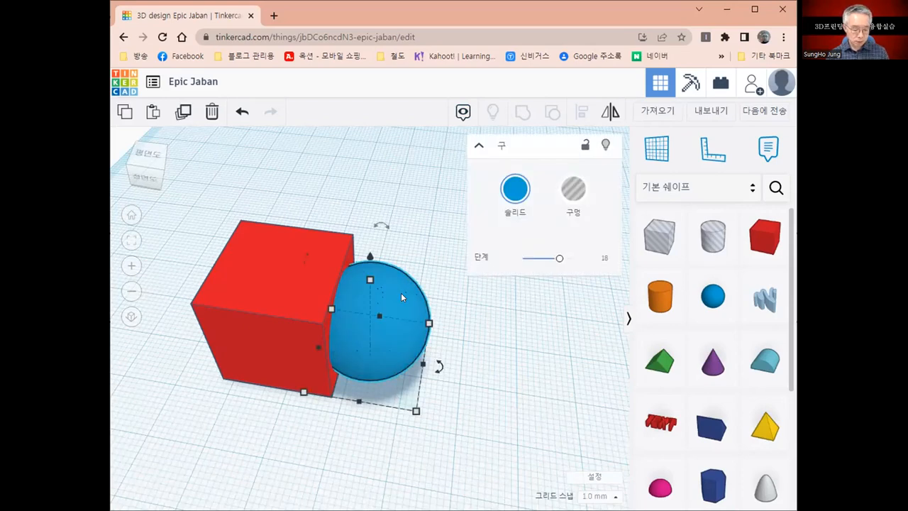
{"action": "left_click", "coordinate": [228, 306], "text": "shift"}
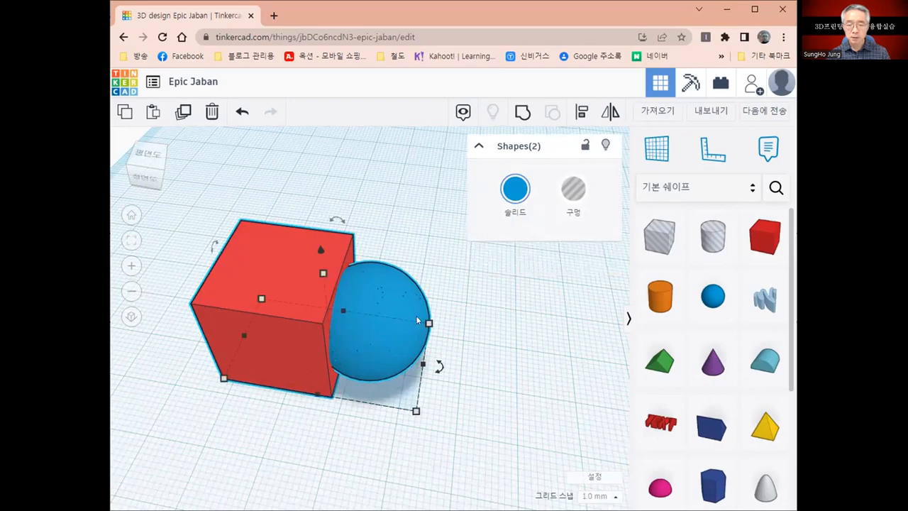
{"action": "left_click", "coordinate": [478, 365]}
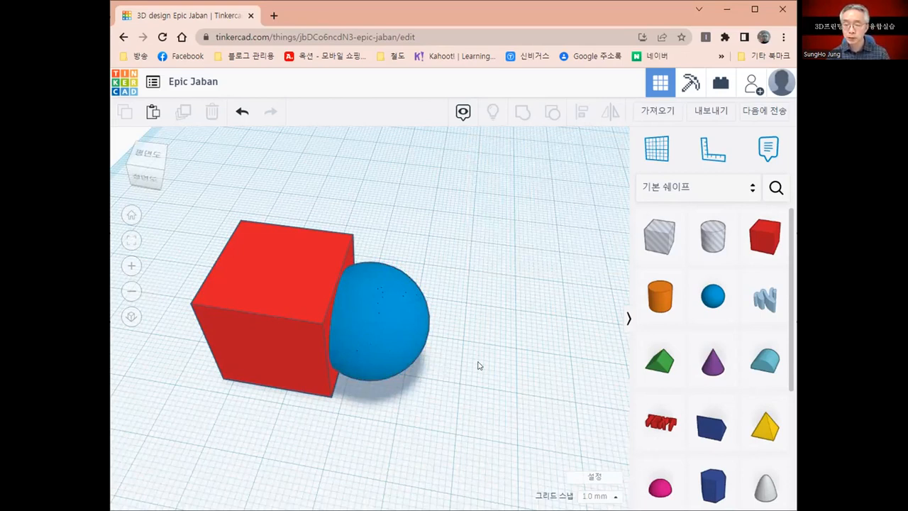
Select the blue sphere together with the red box and group them into a single shape
{"action": "left_click", "coordinate": [391, 331]}
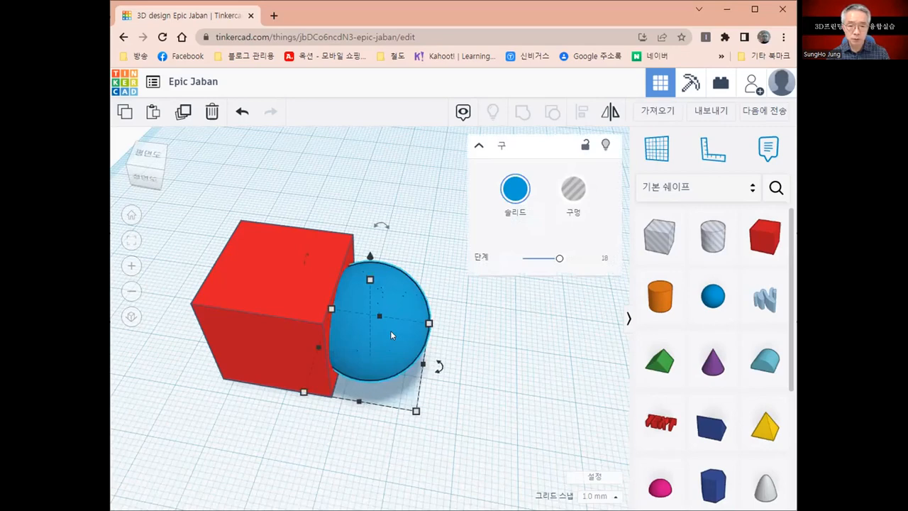
{"action": "left_click", "coordinate": [255, 271], "text": "shift"}
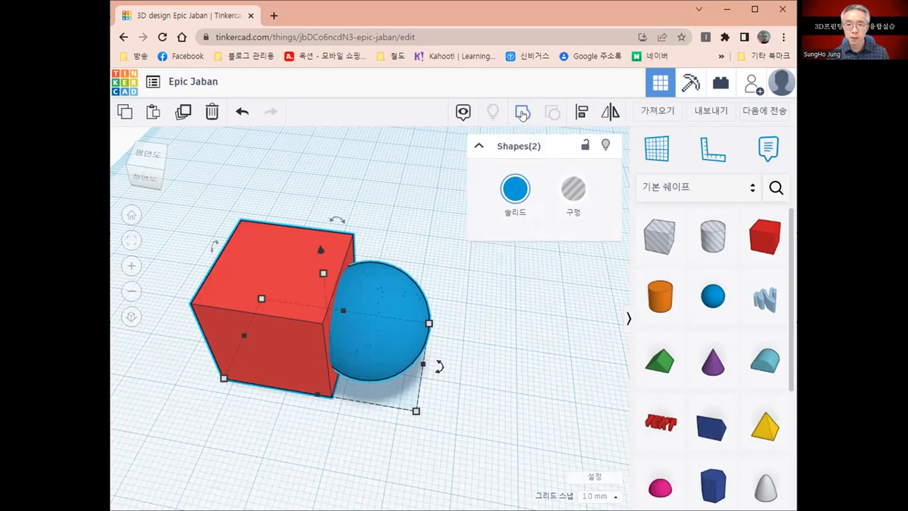
{"action": "left_click", "coordinate": [522, 113]}
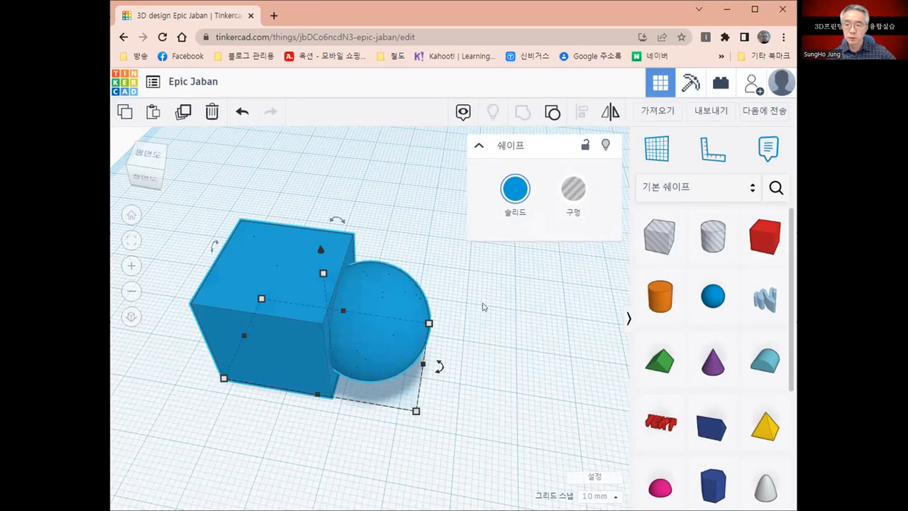
{"action": "left_click", "coordinate": [503, 308]}
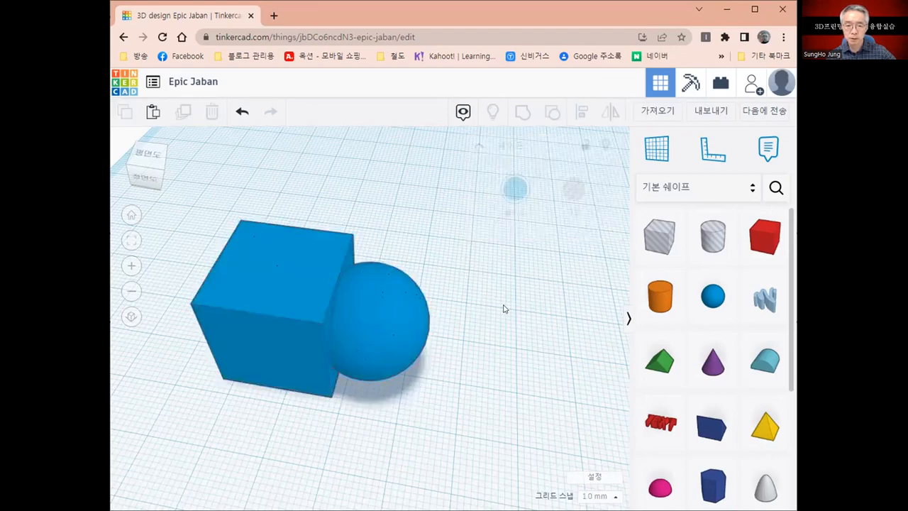
Move the grouped box and sphere around the workplane, grabbing it once by the sphere and once by the box
{"action": "left_click", "coordinate": [381, 325]}
{"action": "left_click_drag", "start_coordinate": [396, 300], "coordinate": [387, 239]}
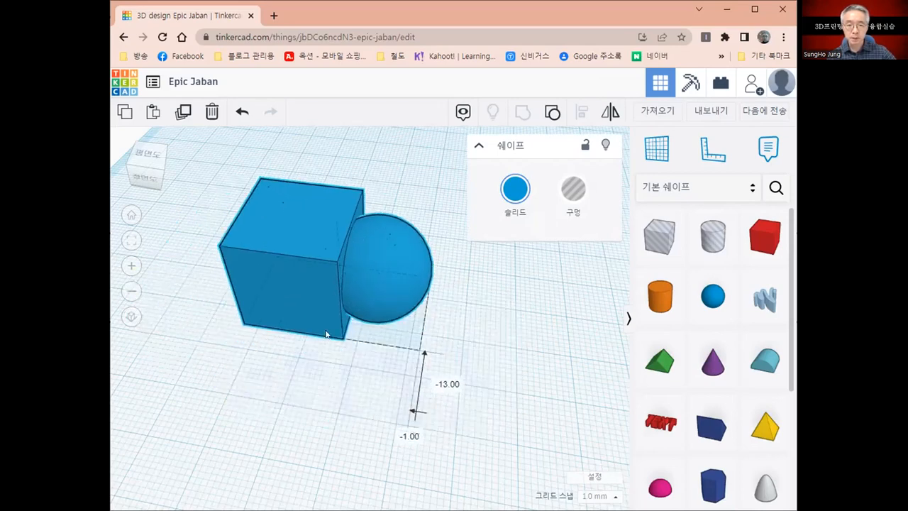
{"action": "left_click", "coordinate": [506, 316]}
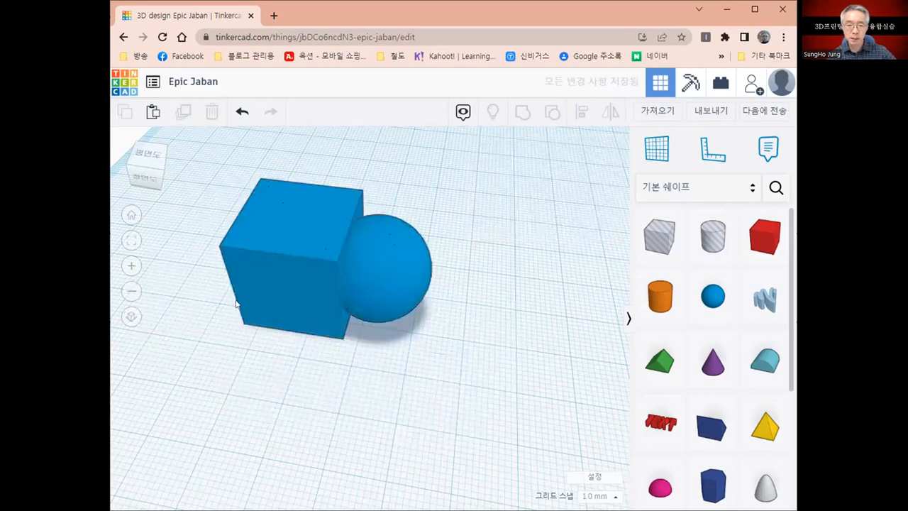
{"action": "left_click", "coordinate": [268, 232]}
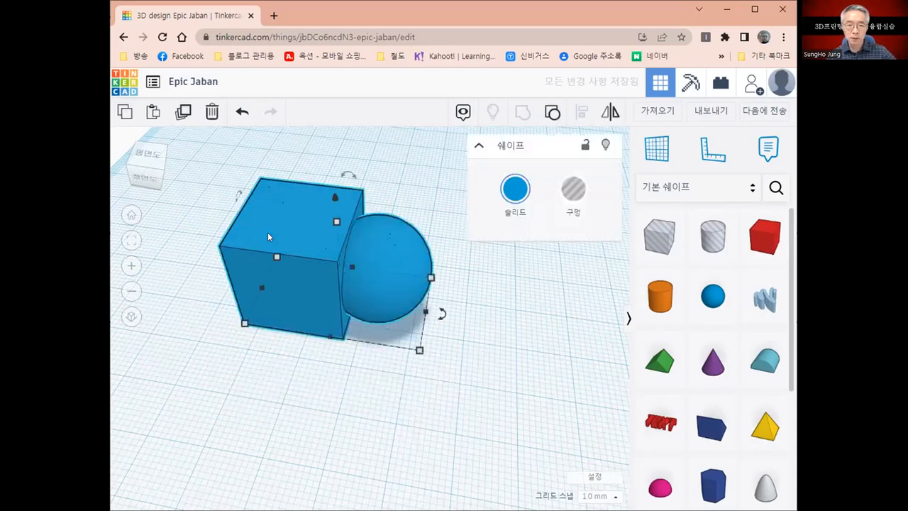
{"action": "left_click_drag", "start_coordinate": [248, 231], "coordinate": [290, 276]}
{"action": "key", "text": "ctrl+z"}
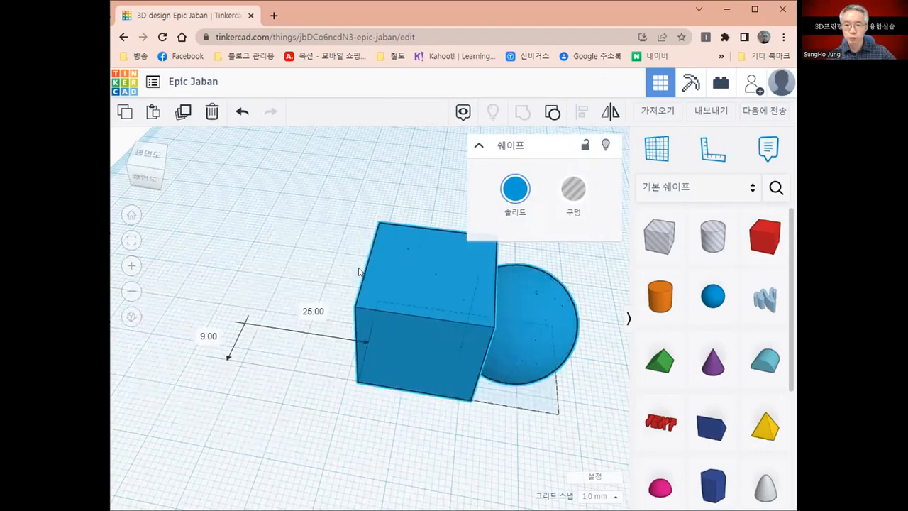
{"action": "key", "text": "ctrl+y"}
{"action": "left_click_drag", "start_coordinate": [316, 263], "coordinate": [318, 260]}
{"action": "left_click", "coordinate": [305, 431]}
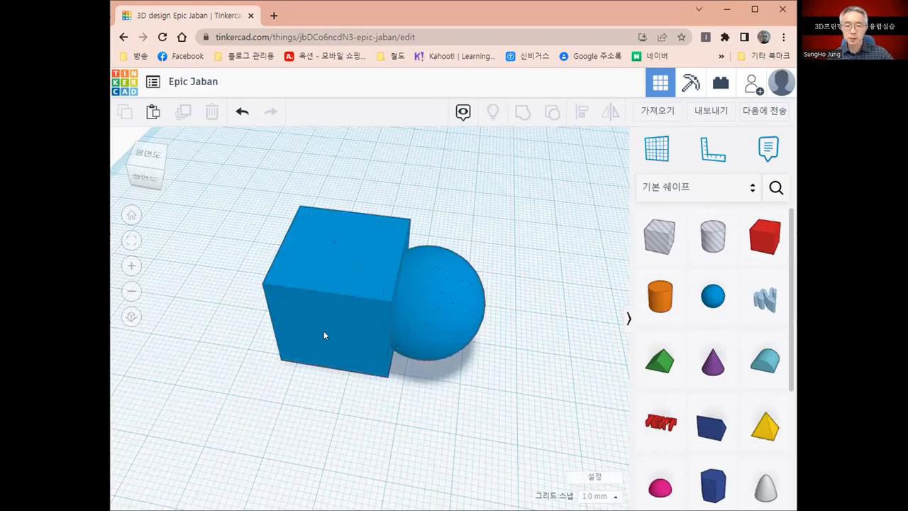
Delete the grouped box and sphere from the workplane
{"action": "key", "text": "ctrl+a"}
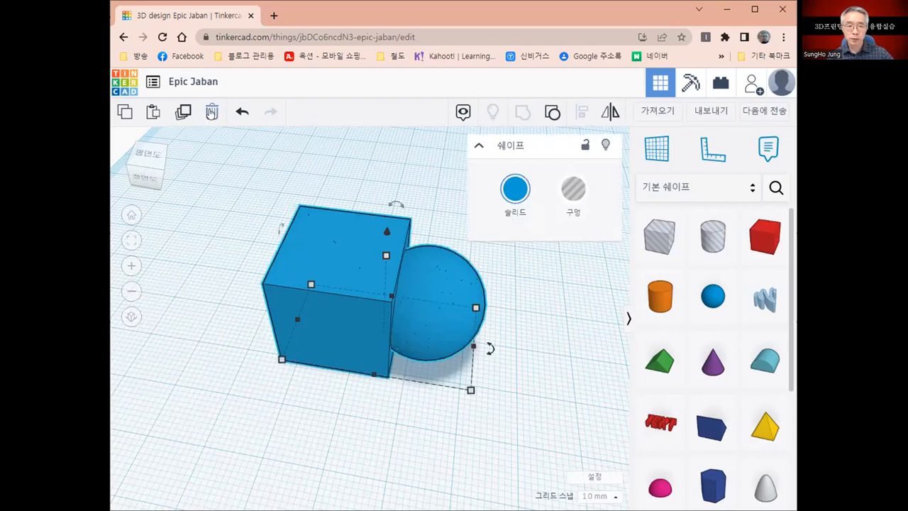
{"action": "left_click", "coordinate": [212, 112]}
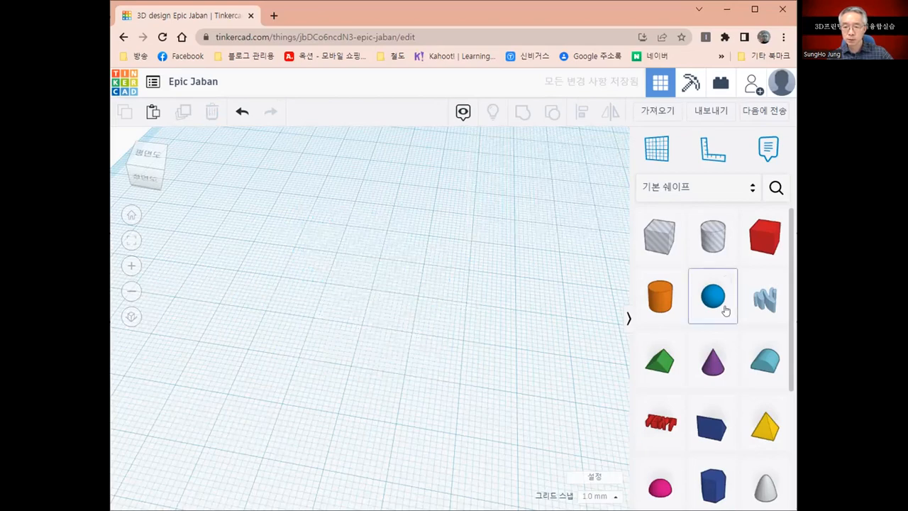
Place three heart shapes on the empty workplane, two side by side at the back and one in front
{"action": "scroll", "coordinate": [725, 310], "scroll_direction": "down", "scroll_amount": 3}
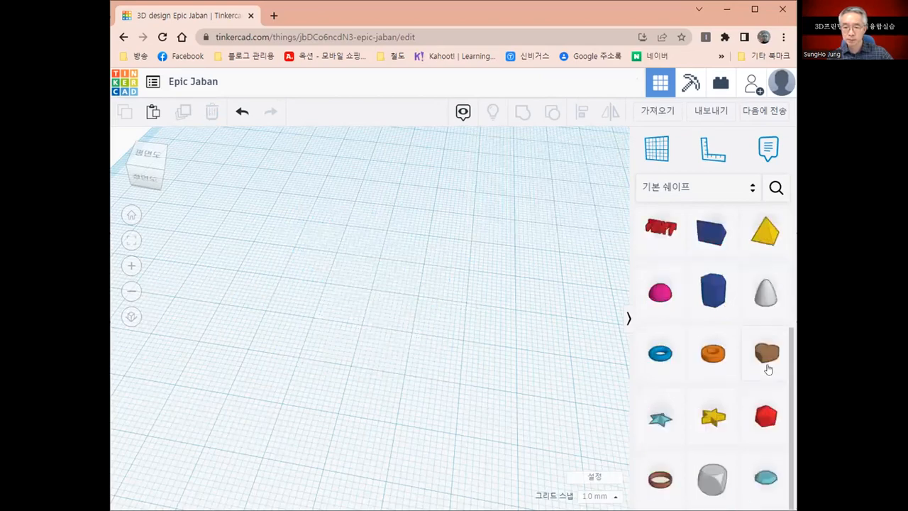
{"action": "left_click", "coordinate": [739, 345]}
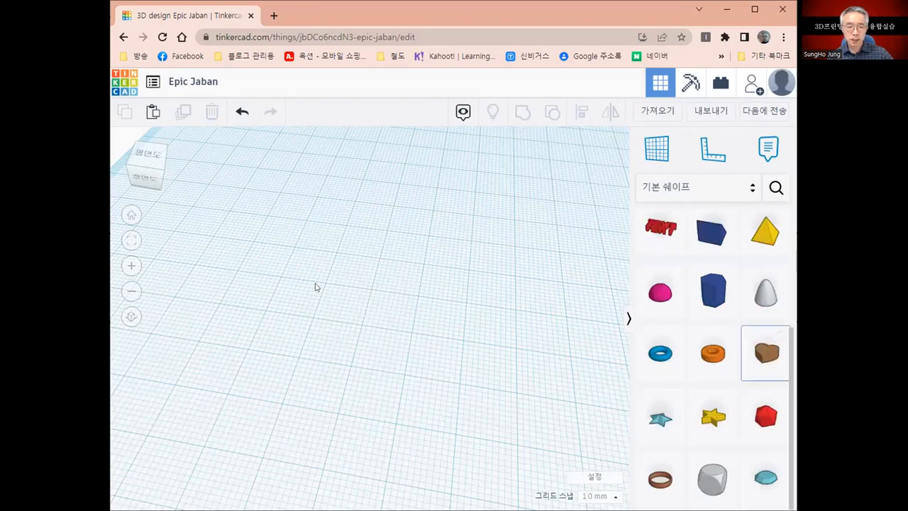
{"action": "left_click", "coordinate": [274, 254]}
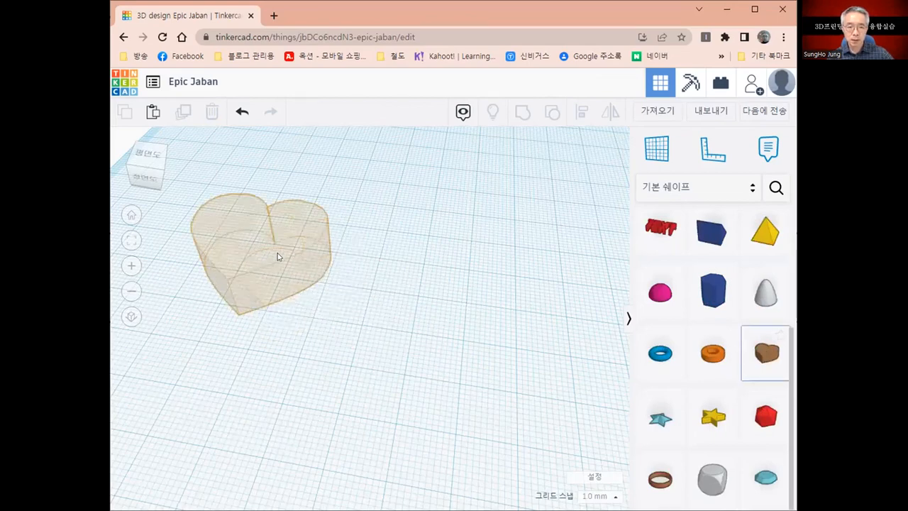
{"action": "left_click", "coordinate": [276, 257]}
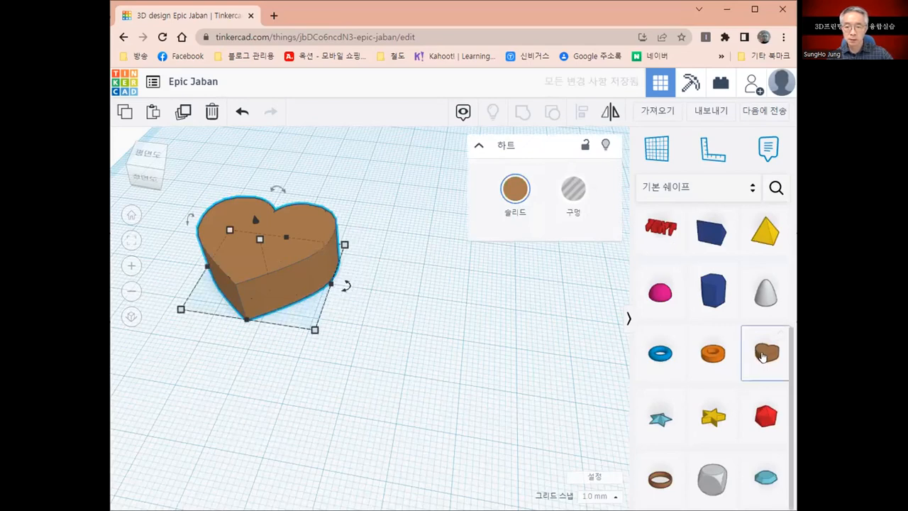
{"action": "left_click", "coordinate": [763, 356]}
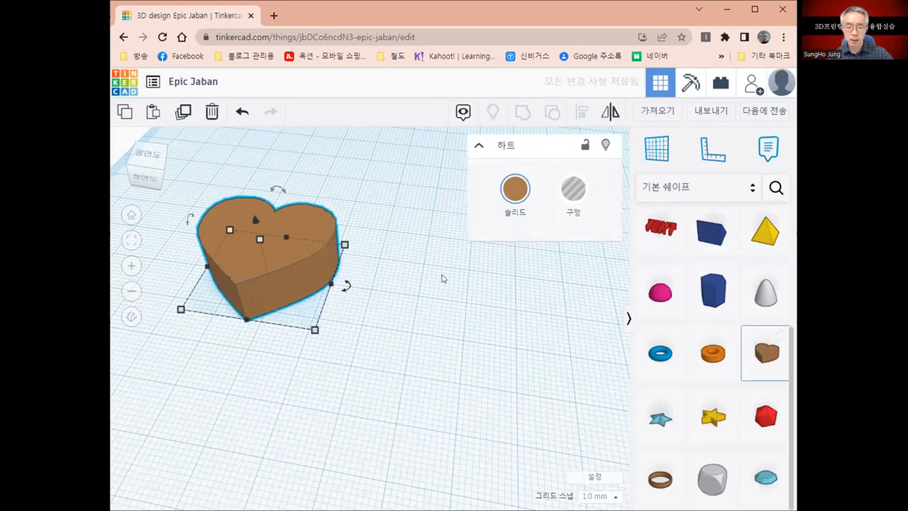
{"action": "left_click", "coordinate": [758, 356]}
{"action": "left_click", "coordinate": [758, 357]}
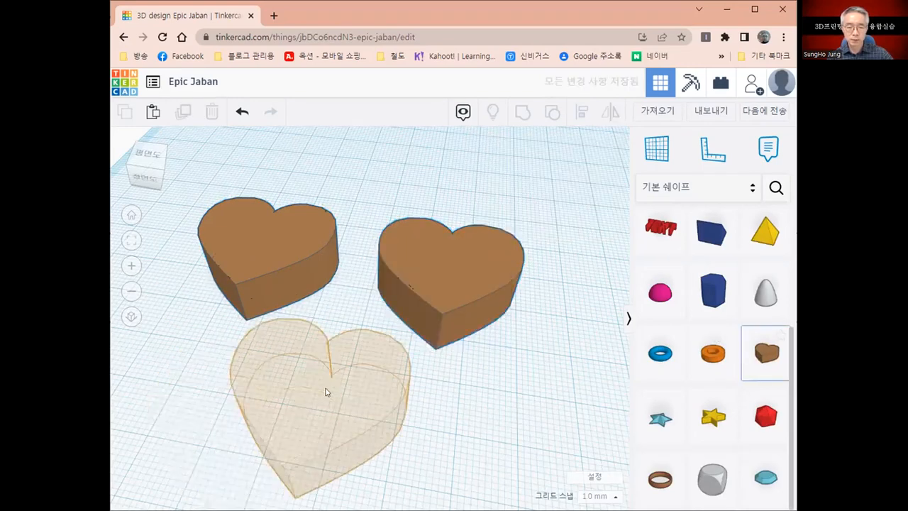
{"action": "left_click", "coordinate": [326, 391]}
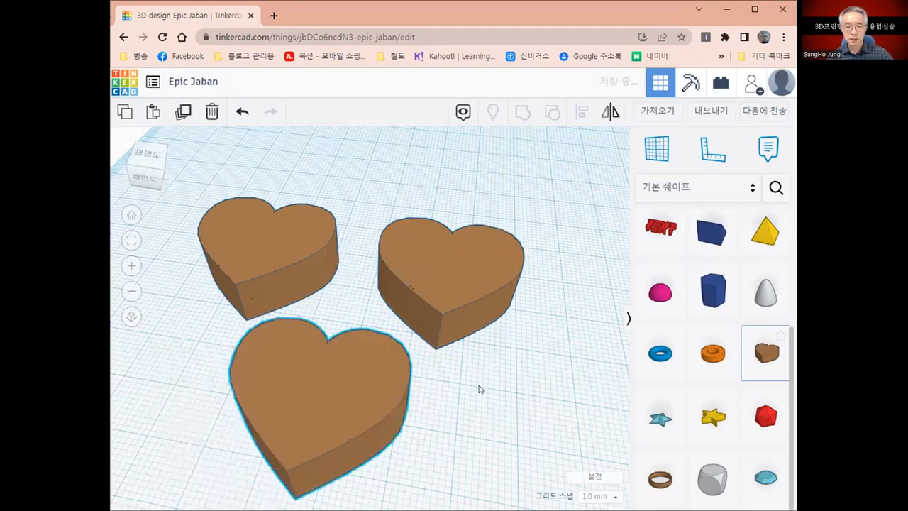
Change the solid color of the back left heart to red
{"action": "left_click", "coordinate": [278, 390]}
{"action": "right_click_drag", "start_coordinate": [239, 345], "coordinate": [424, 420]}
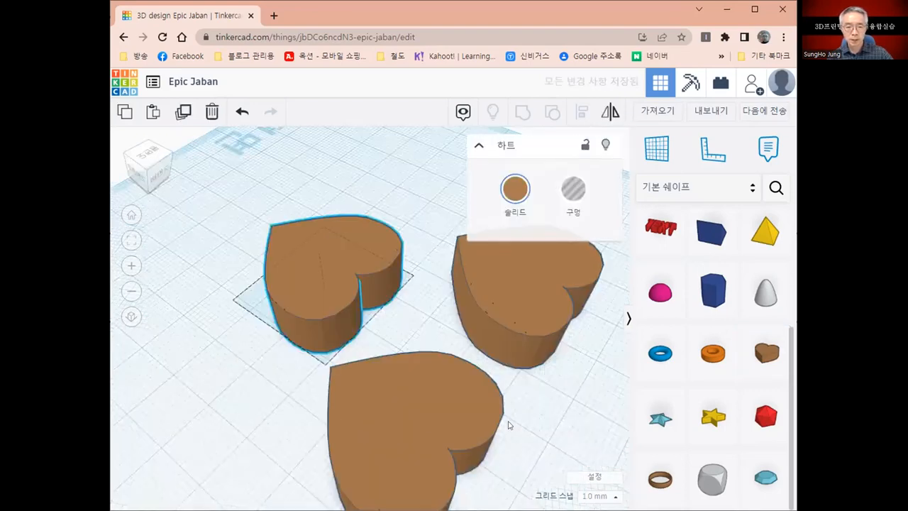
{"action": "right_click_drag", "start_coordinate": [513, 400], "coordinate": [503, 305]}
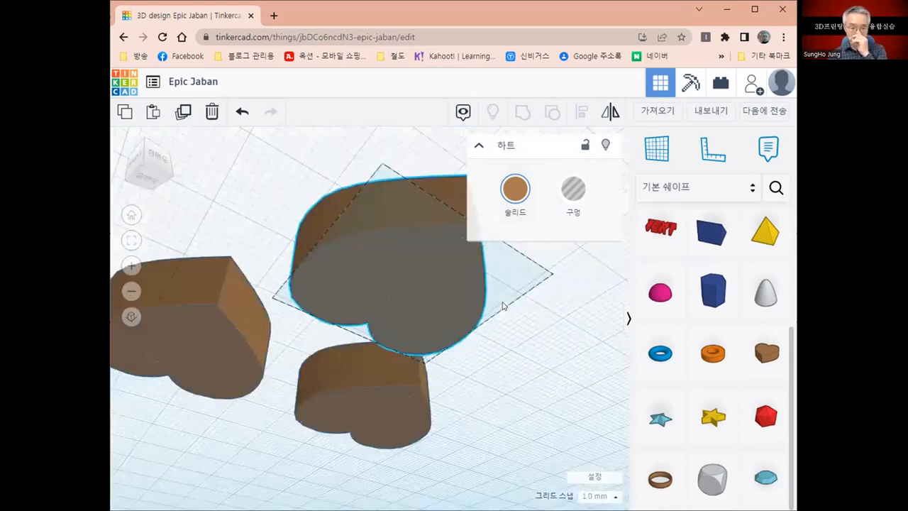
{"action": "right_click_drag", "start_coordinate": [460, 345], "coordinate": [403, 406]}
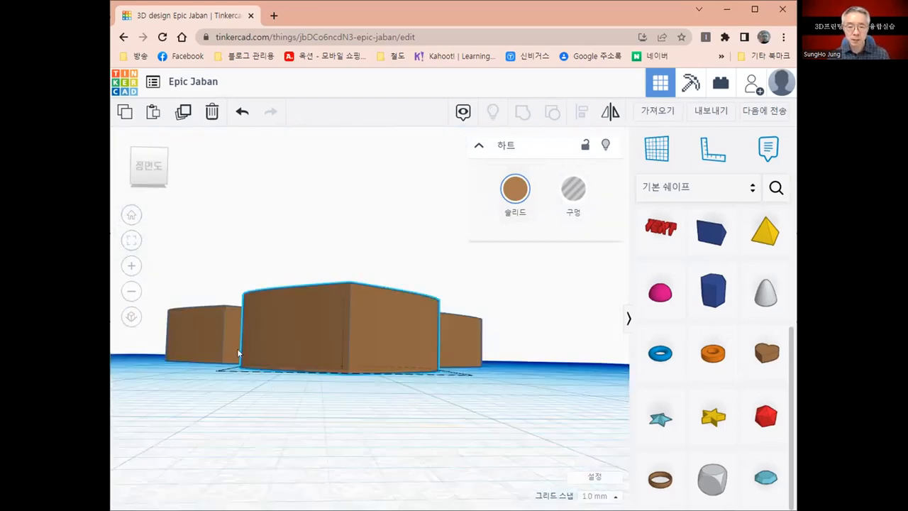
{"action": "right_click_drag", "start_coordinate": [240, 353], "coordinate": [462, 367]}
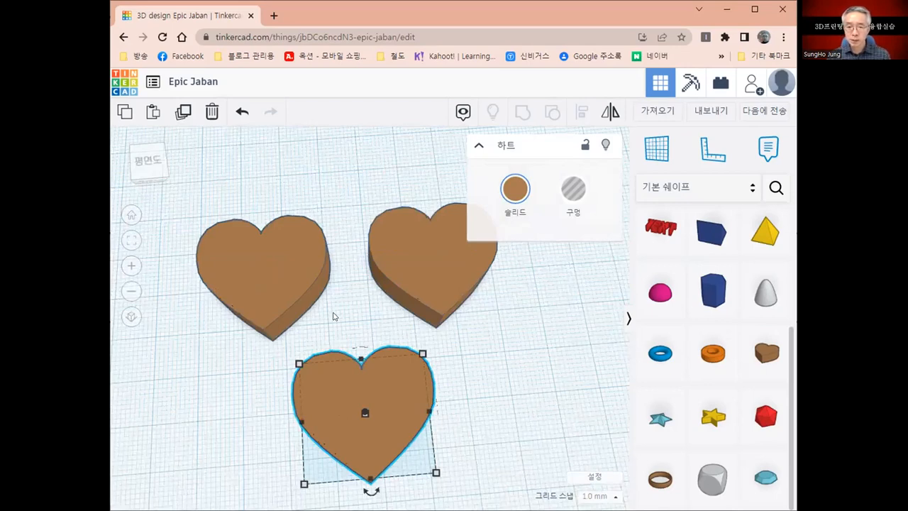
{"action": "left_click", "coordinate": [278, 274]}
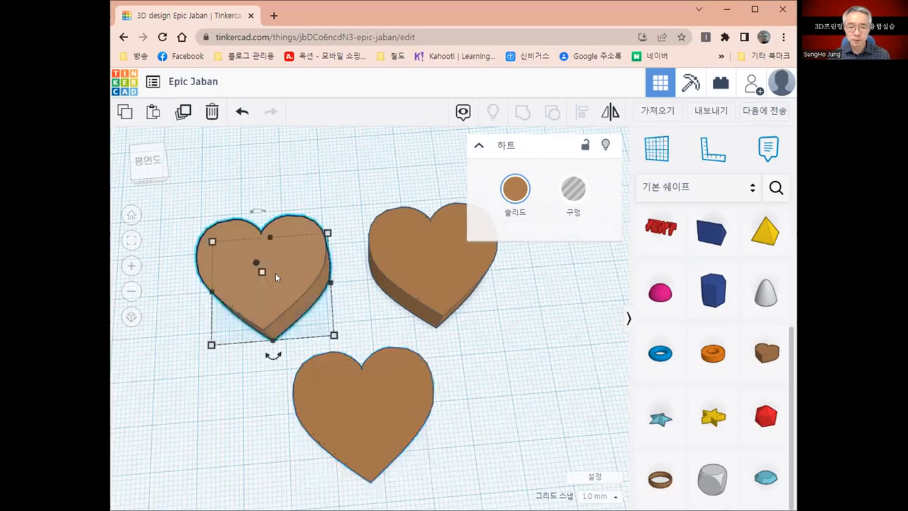
{"action": "left_click", "coordinate": [511, 189]}
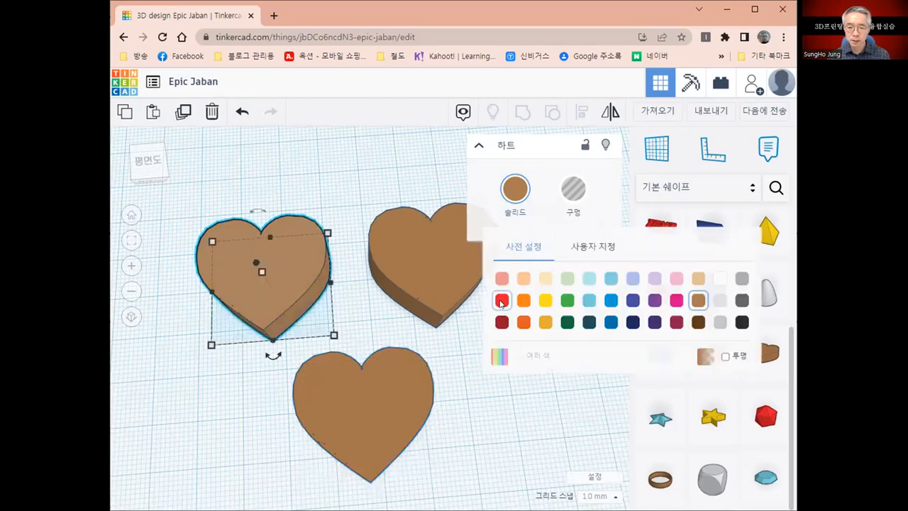
{"action": "left_click", "coordinate": [502, 301]}
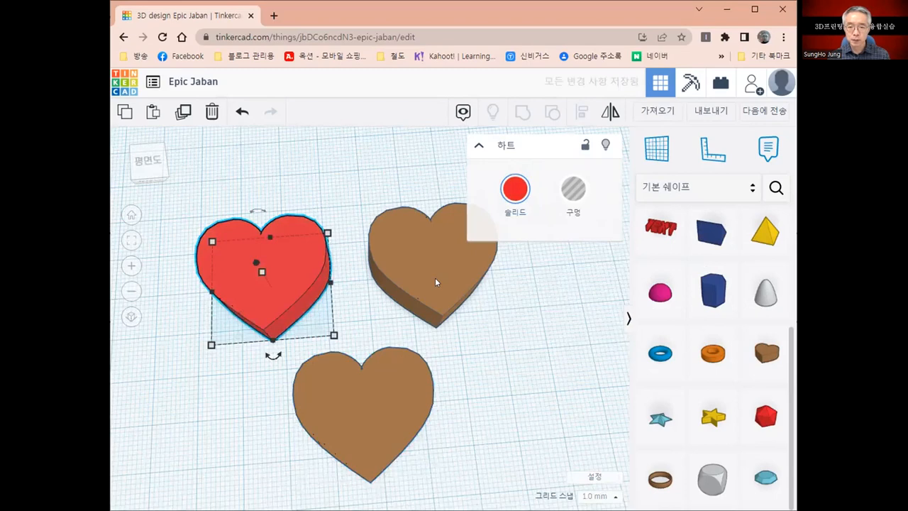
Change the solid color of the back right heart to yellow
{"action": "left_click", "coordinate": [434, 258]}
{"action": "left_click", "coordinate": [516, 190]}
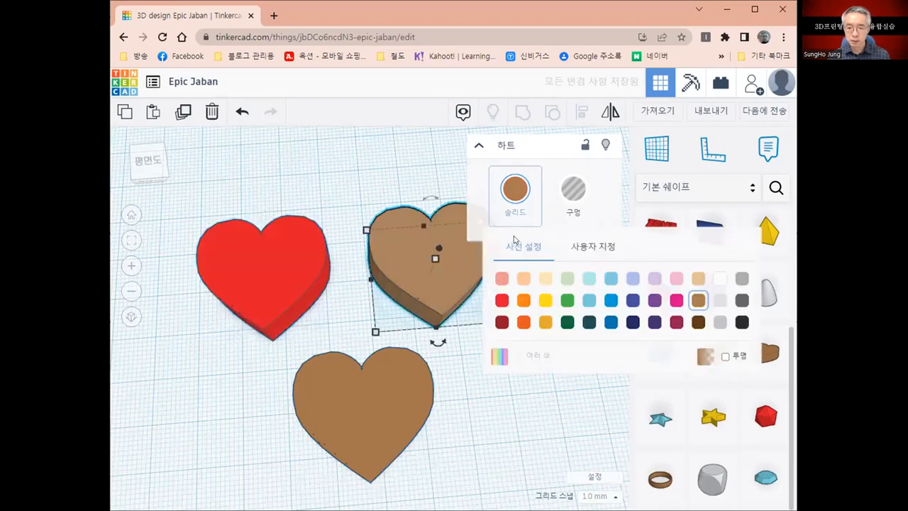
{"action": "left_click", "coordinate": [543, 303]}
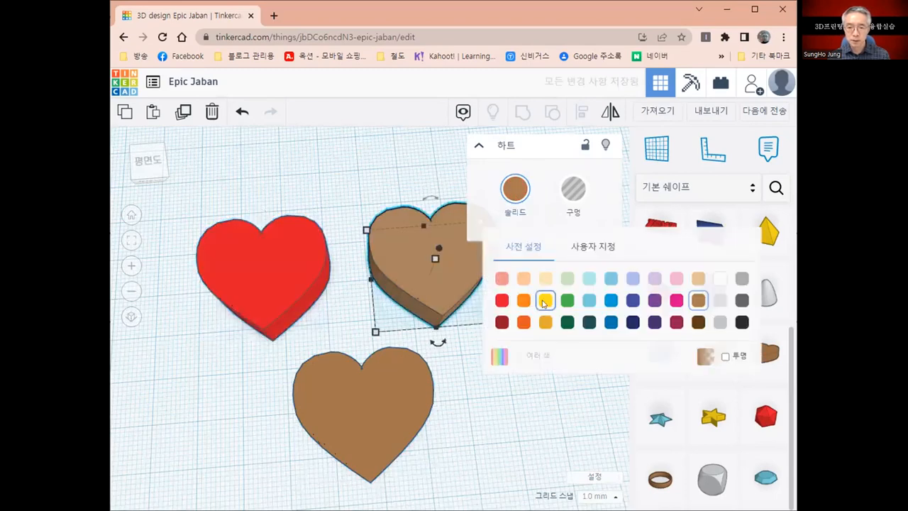
Change the solid color of the front heart to green and deselect it
{"action": "left_click", "coordinate": [373, 431]}
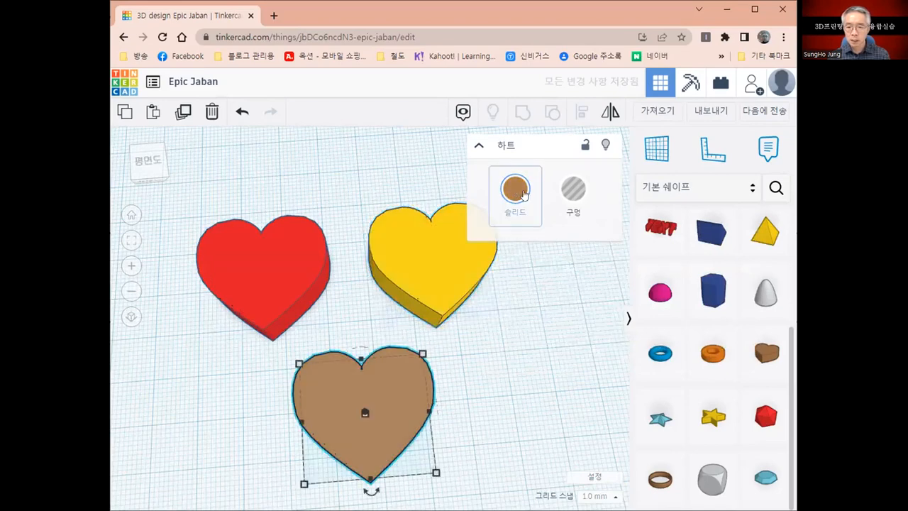
{"action": "left_click", "coordinate": [515, 189]}
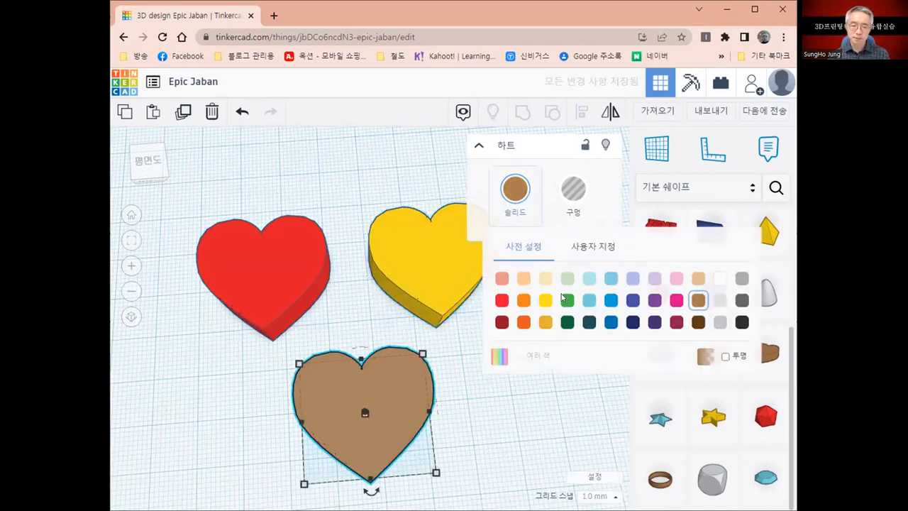
{"action": "left_click", "coordinate": [566, 299]}
{"action": "left_click", "coordinate": [543, 446]}
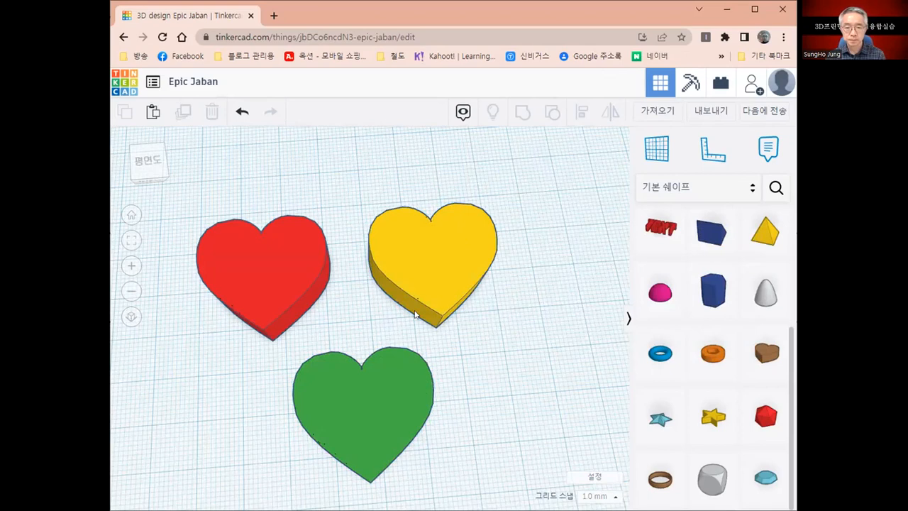
Move the green, yellow and red hearts close together so that they partly overlap one another
{"action": "middle_click_drag", "start_coordinate": [417, 315], "coordinate": [415, 314]}
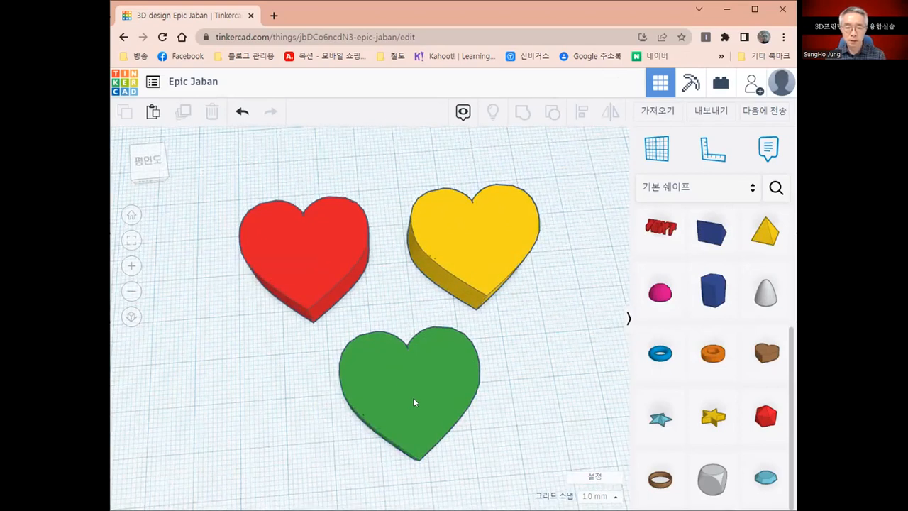
{"action": "left_click_drag", "start_coordinate": [412, 378], "coordinate": [414, 274]}
{"action": "left_click", "coordinate": [465, 259]}
{"action": "left_click_drag", "start_coordinate": [324, 267], "coordinate": [370, 282]}
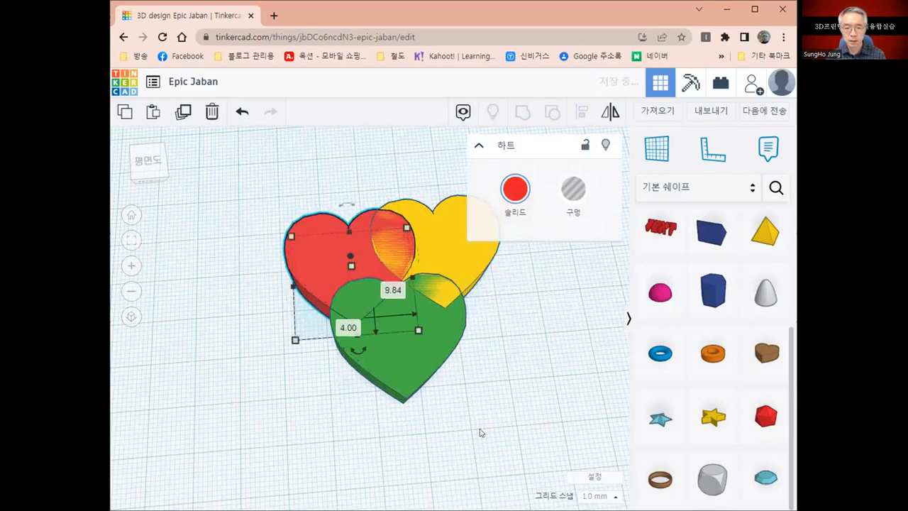
{"action": "right_click_drag", "start_coordinate": [480, 432], "coordinate": [481, 412]}
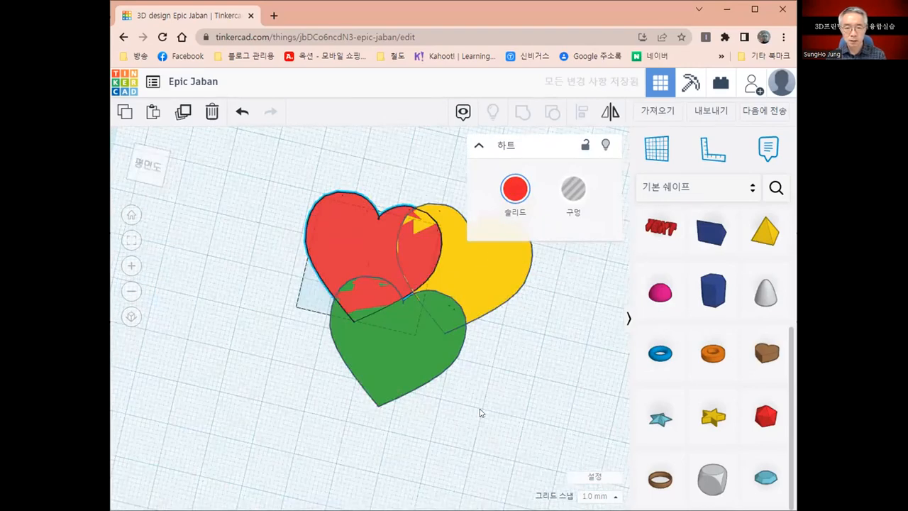
{"action": "left_click", "coordinate": [463, 292]}
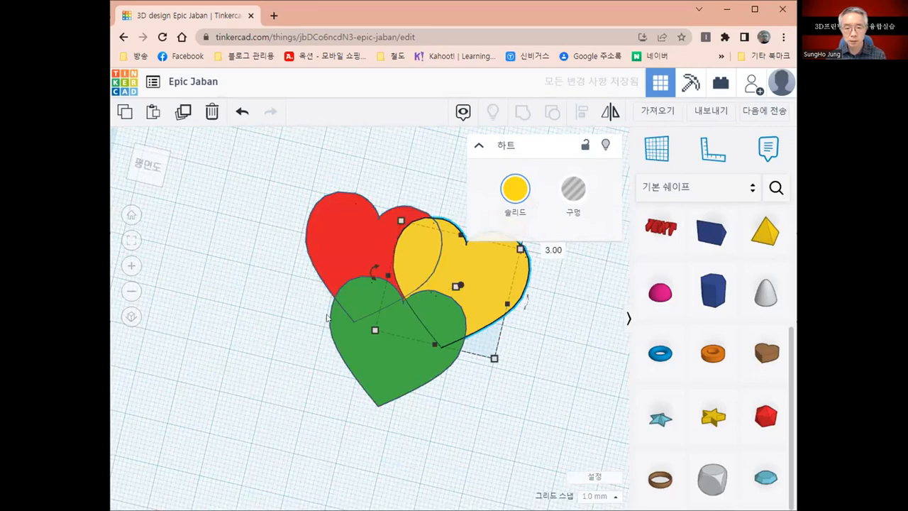
{"action": "right_click_drag", "start_coordinate": [327, 318], "coordinate": [490, 408]}
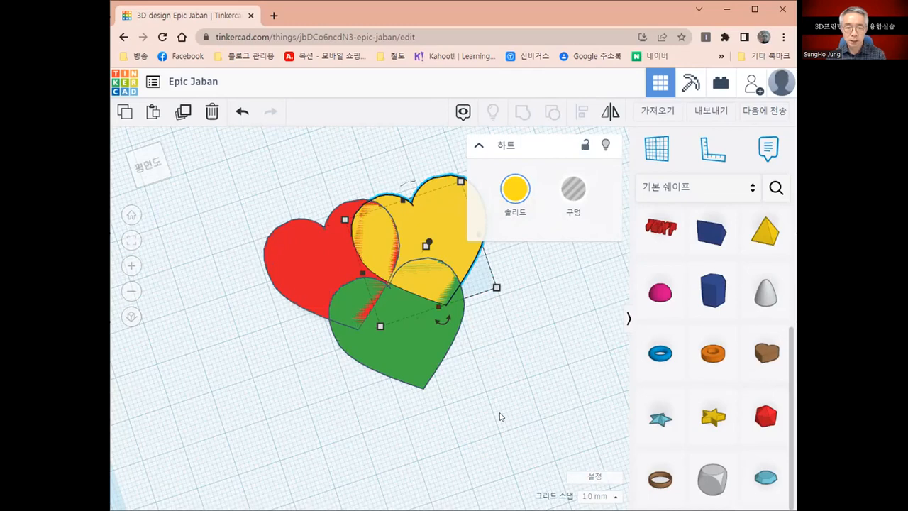
{"action": "key", "text": "Escape"}
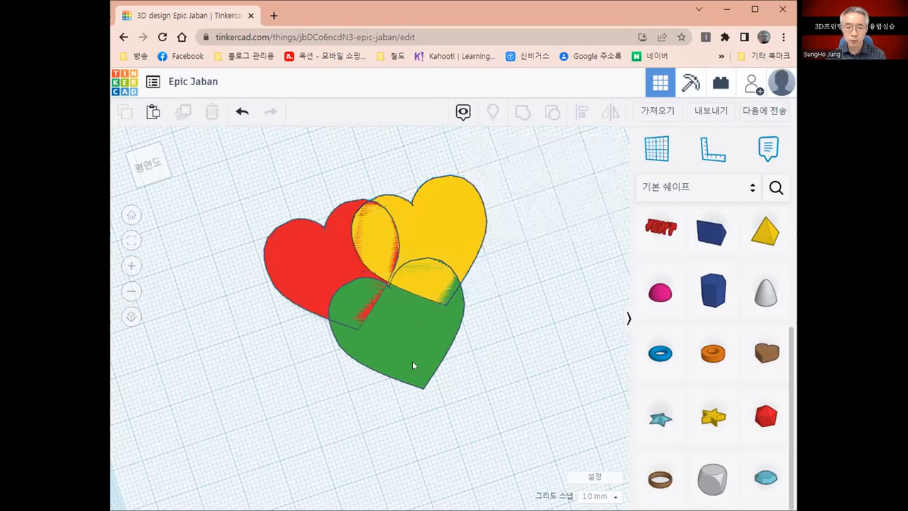
Select the green, yellow and red hearts individually in turn, and clear the selection
{"action": "left_click", "coordinate": [413, 366]}
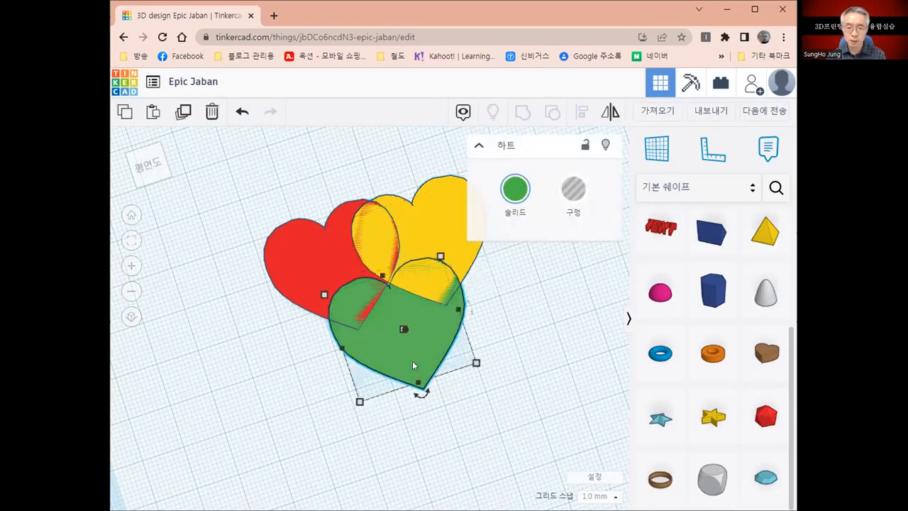
{"action": "left_click", "coordinate": [437, 210]}
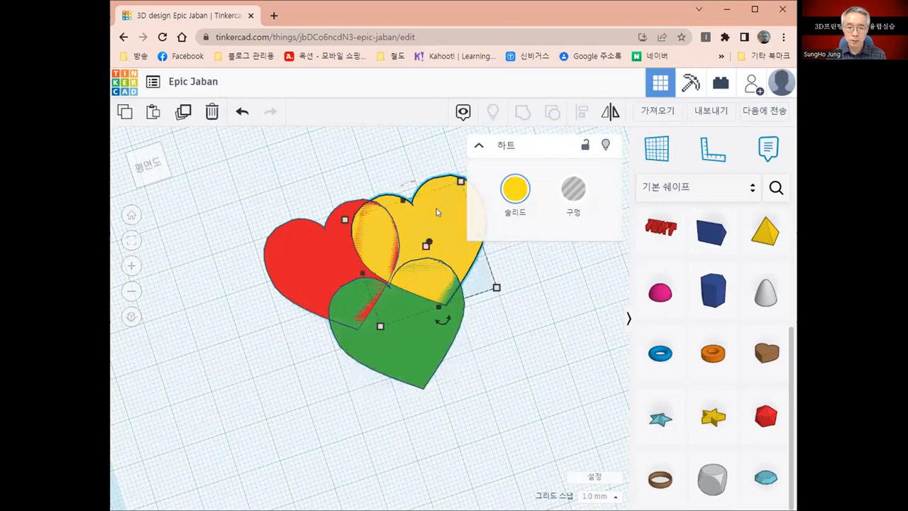
{"action": "left_click", "coordinate": [304, 268]}
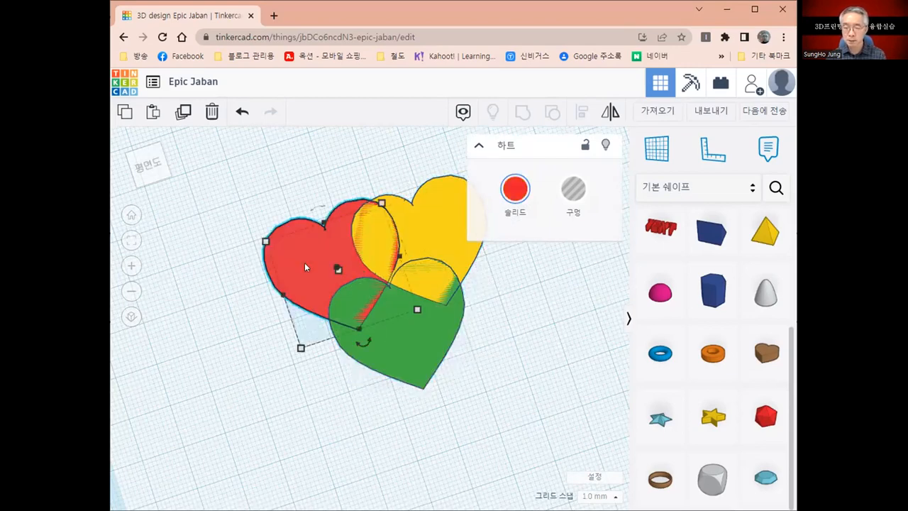
{"action": "key", "text": "Escape"}
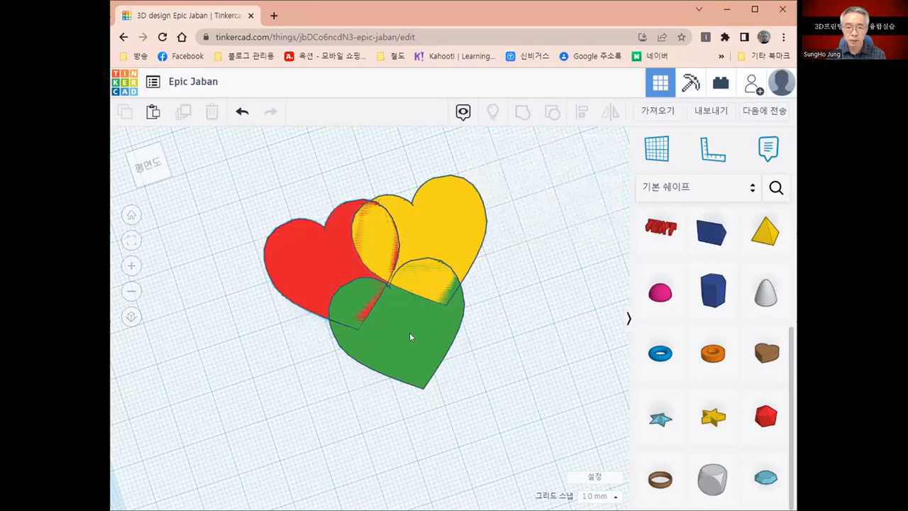
Shift the green heart 1 mm and the red heart about 1.33 mm sideways across the workplane
{"action": "left_click", "coordinate": [414, 332]}
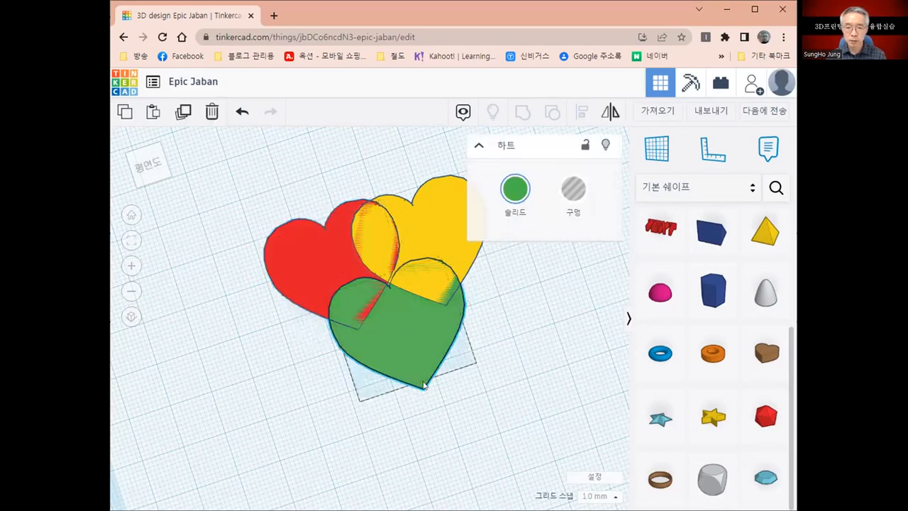
{"action": "mouse_move", "coordinate": [415, 326]}
{"action": "left_mouse_down"}
{"action": "mouse_move", "coordinate": [426, 364]}
{"action": "mouse_move", "coordinate": [422, 335]}
{"action": "left_mouse_up"}
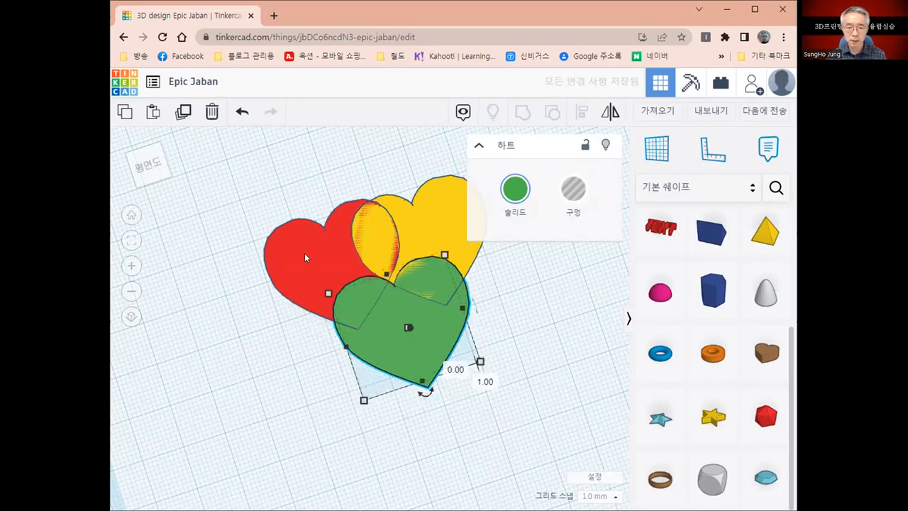
{"action": "left_click", "coordinate": [305, 259]}
{"action": "left_click_drag", "start_coordinate": [256, 242], "coordinate": [312, 254]}
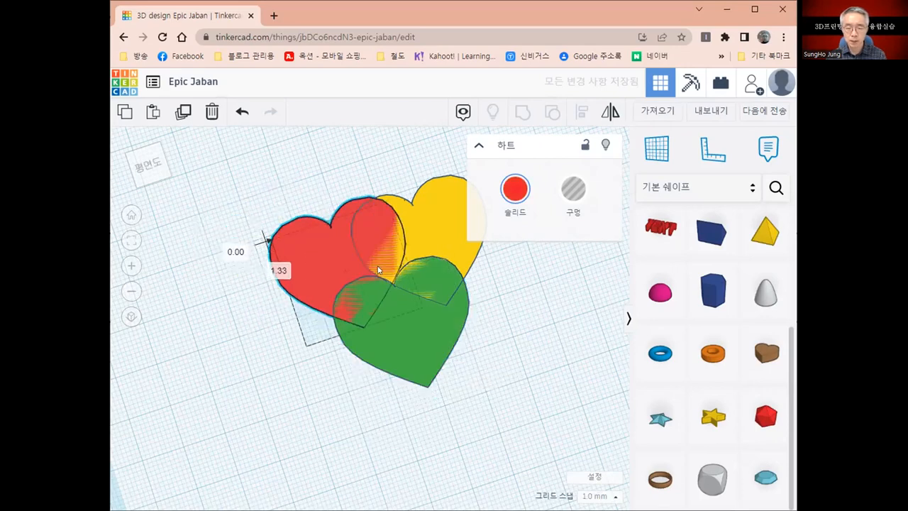
Move the yellow heart back 10 mm and return it to overlap the red and green hearts
{"action": "left_click", "coordinate": [443, 229]}
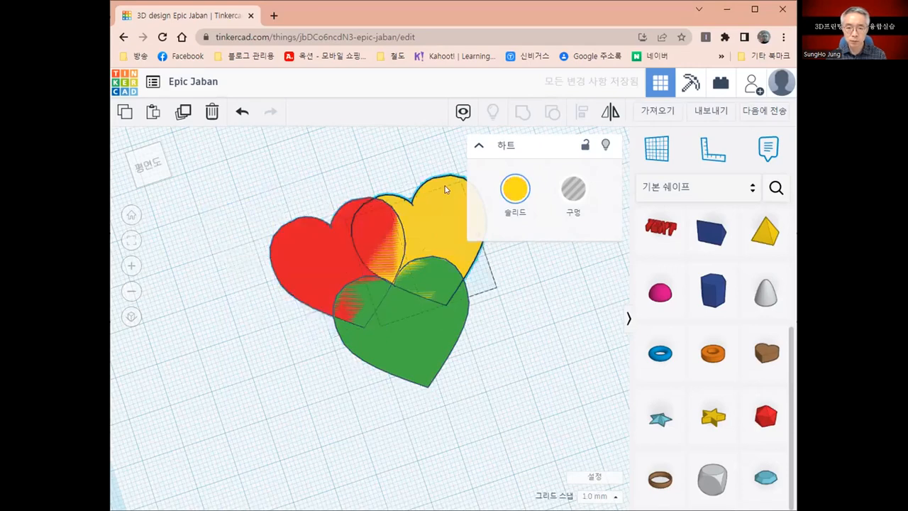
{"action": "key", "text": "shift+Up"}
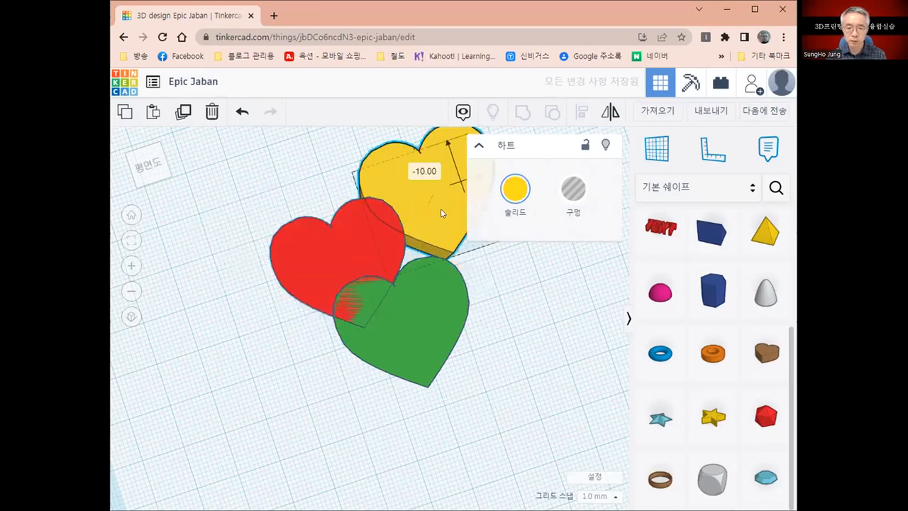
{"action": "key", "text": "shift+Down"}
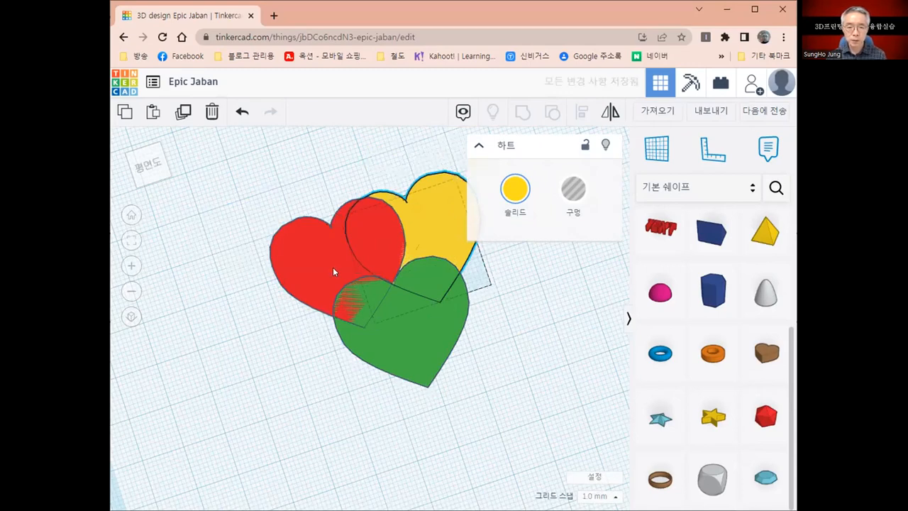
Nudge the red heart in small increments so it overlaps both the yellow and green hearts, and deselect it
{"action": "left_click", "coordinate": [329, 267]}
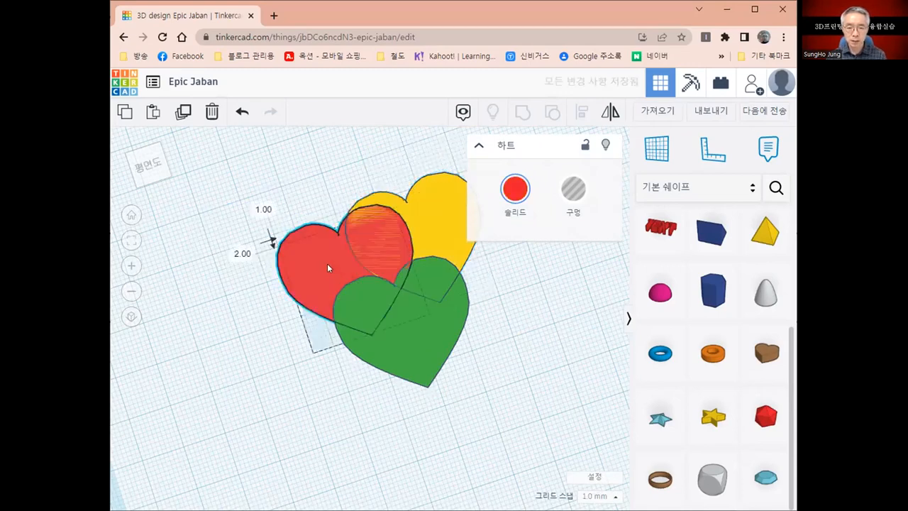
{"action": "key", "text": "Left"}
{"action": "key", "text": "Up"}
{"action": "key", "text": "Up"}
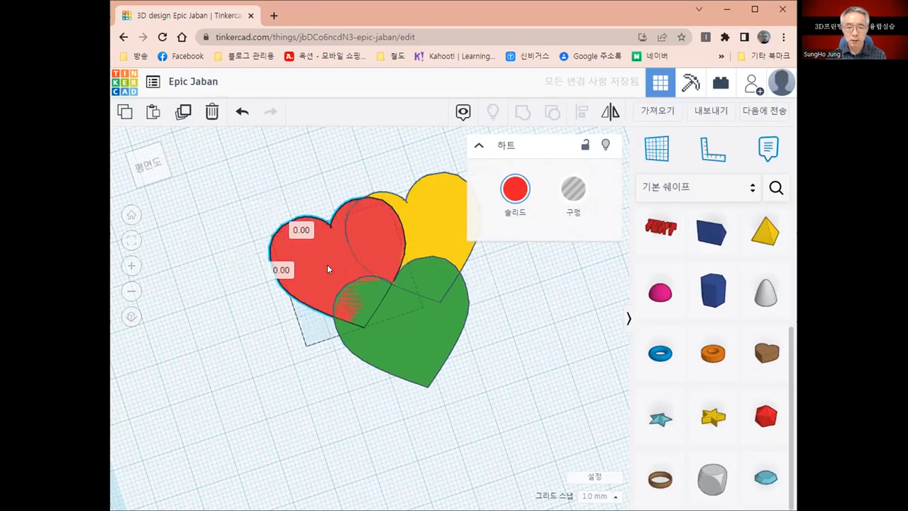
{"action": "key", "text": "Down"}
{"action": "left_click", "coordinate": [532, 345]}
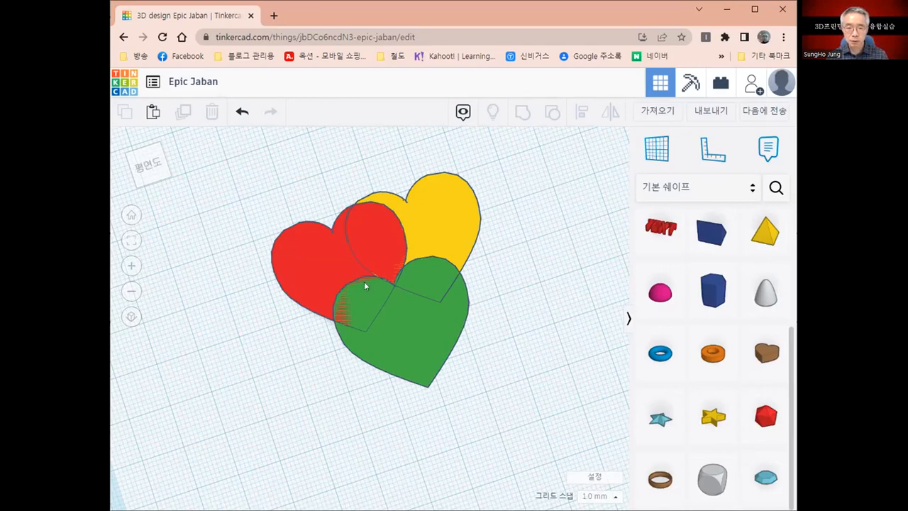
Build a combined selection of the red, yellow and green hearts one by one, and clear it
{"action": "left_click", "coordinate": [287, 261]}
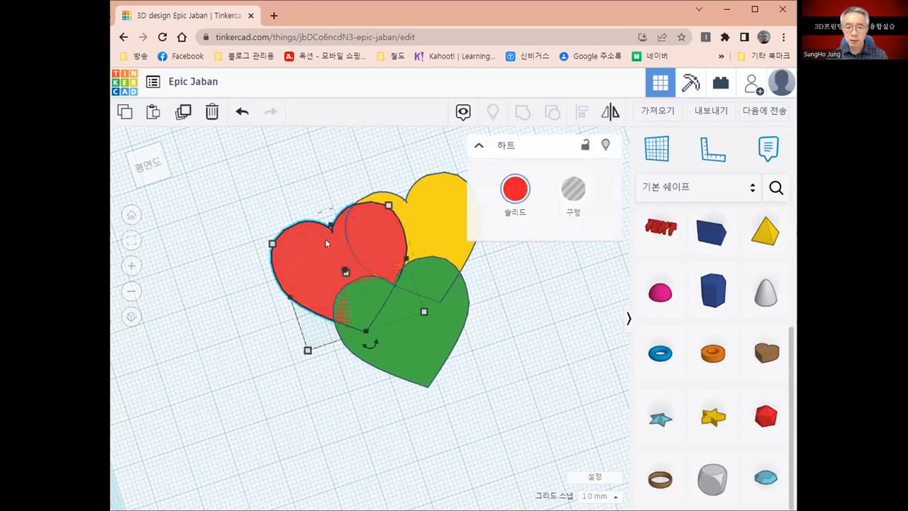
{"action": "left_click", "coordinate": [439, 210], "text": "shift"}
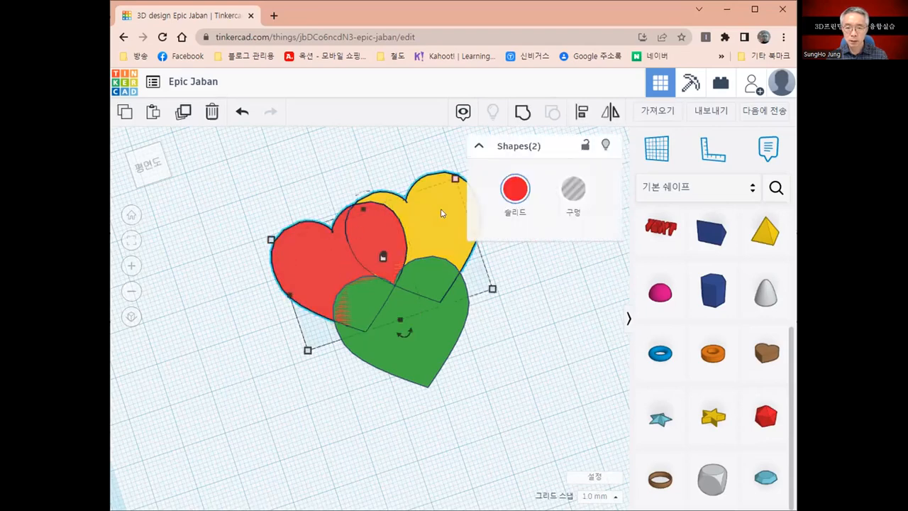
{"action": "left_click", "coordinate": [412, 350], "text": "shift"}
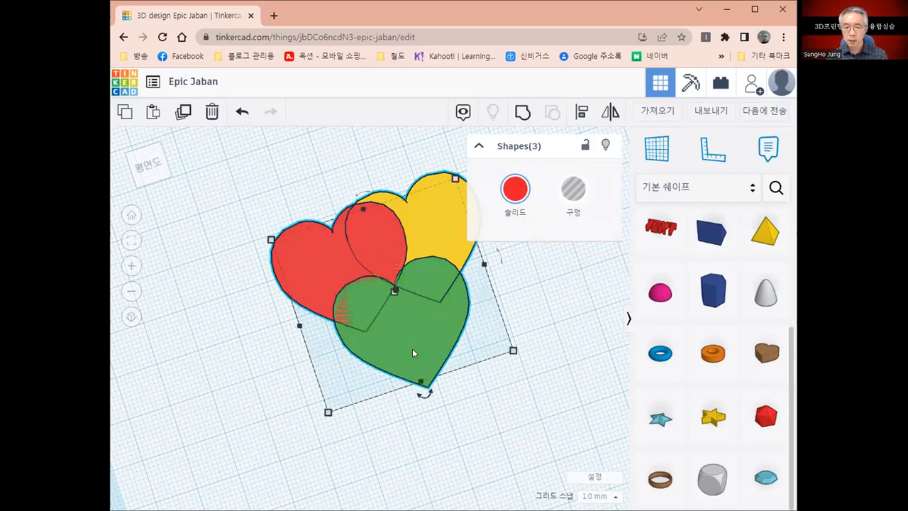
{"action": "left_click", "coordinate": [538, 435]}
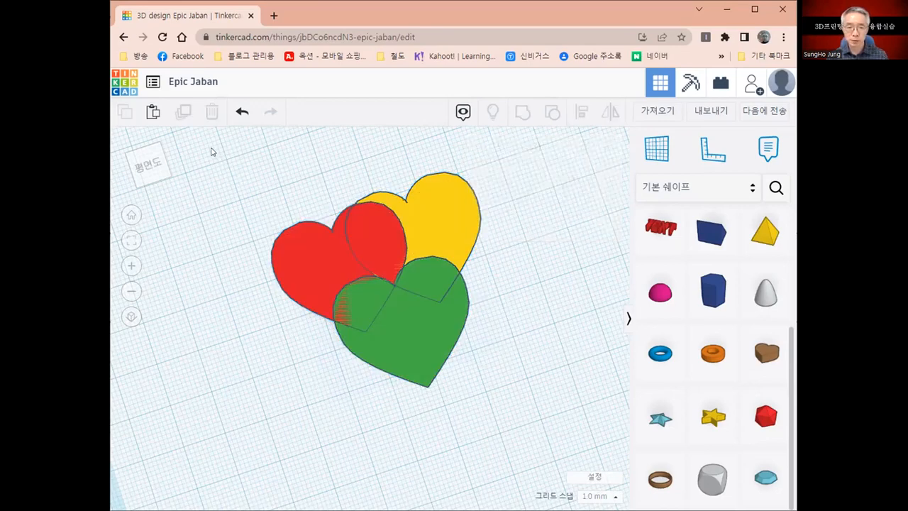
Select all three hearts at once with a selection box around them, and clear the selection
{"action": "left_click_drag", "start_coordinate": [211, 151], "coordinate": [407, 329]}
{"action": "left_click_drag", "start_coordinate": [530, 397], "coordinate": [540, 432]}
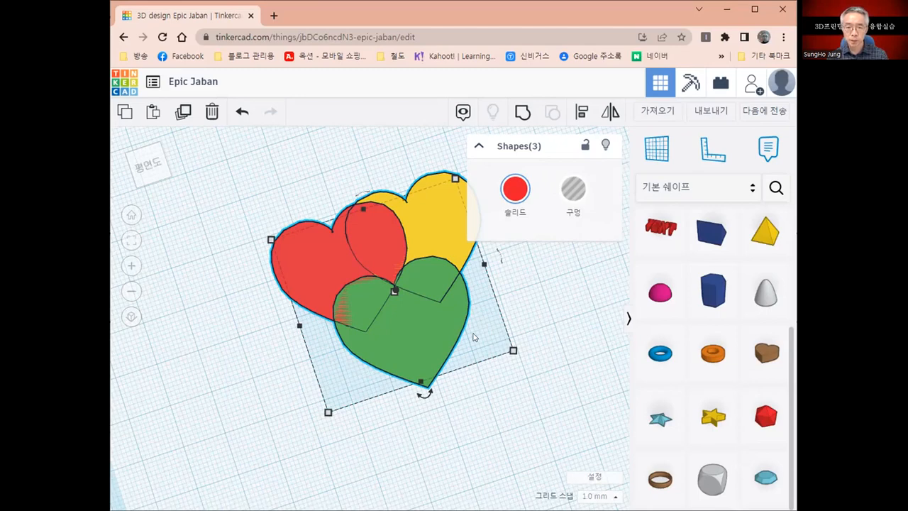
{"action": "left_click", "coordinate": [506, 405]}
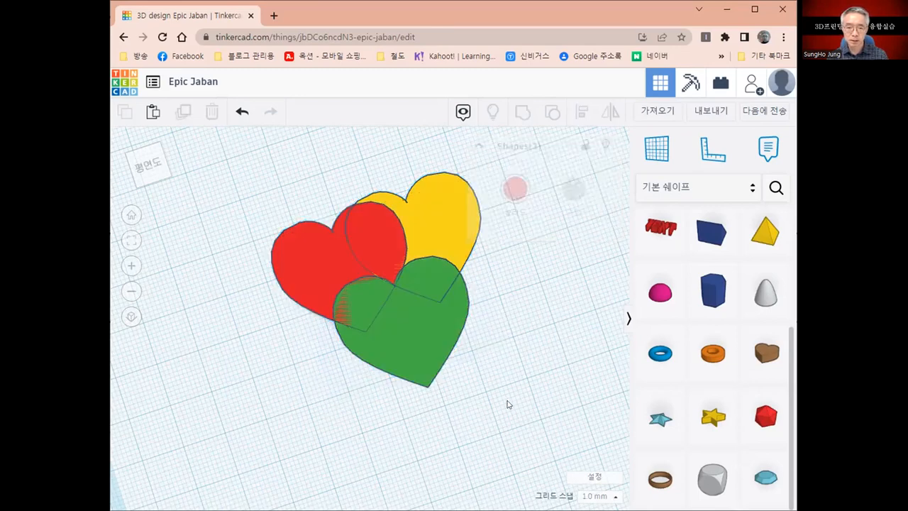
Select all three hearts together, starting with the yellow one, and group them into a single shape
{"action": "left_click", "coordinate": [442, 207]}
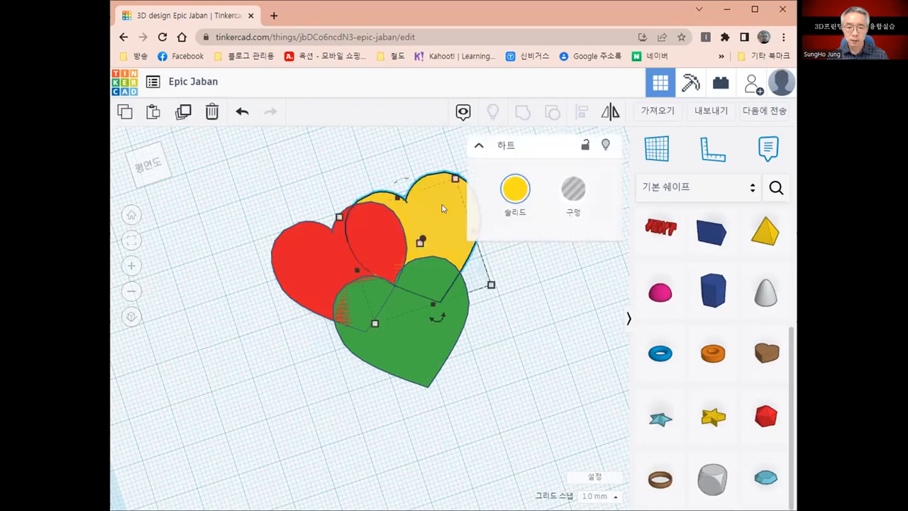
{"action": "left_click", "coordinate": [422, 348], "text": "shift"}
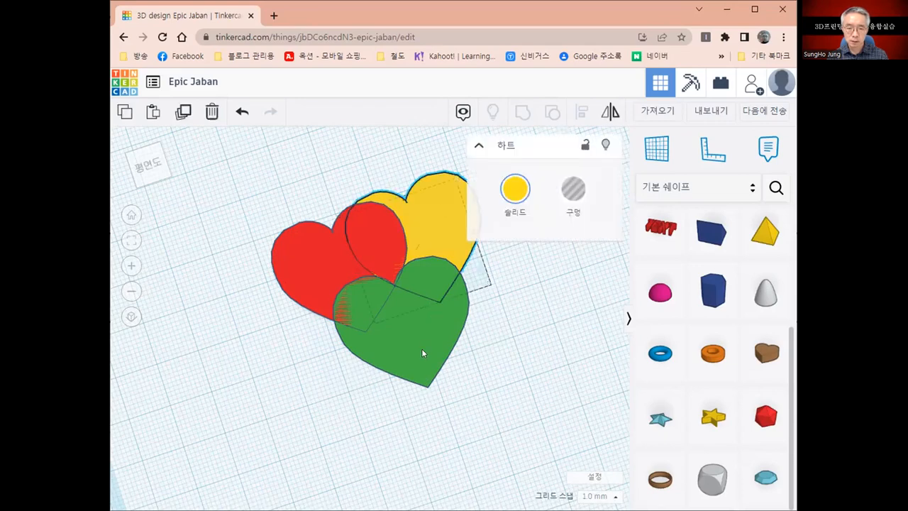
{"action": "left_click", "coordinate": [306, 265], "text": "shift"}
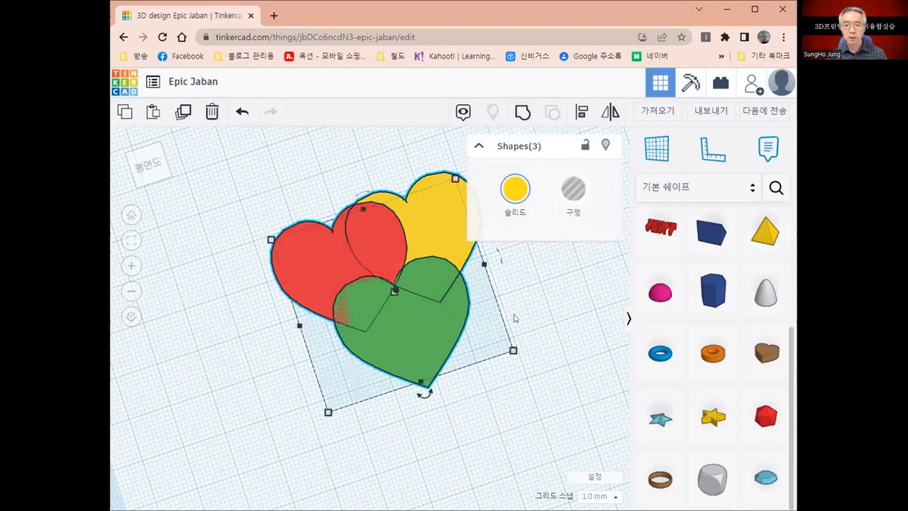
{"action": "left_click", "coordinate": [522, 112]}
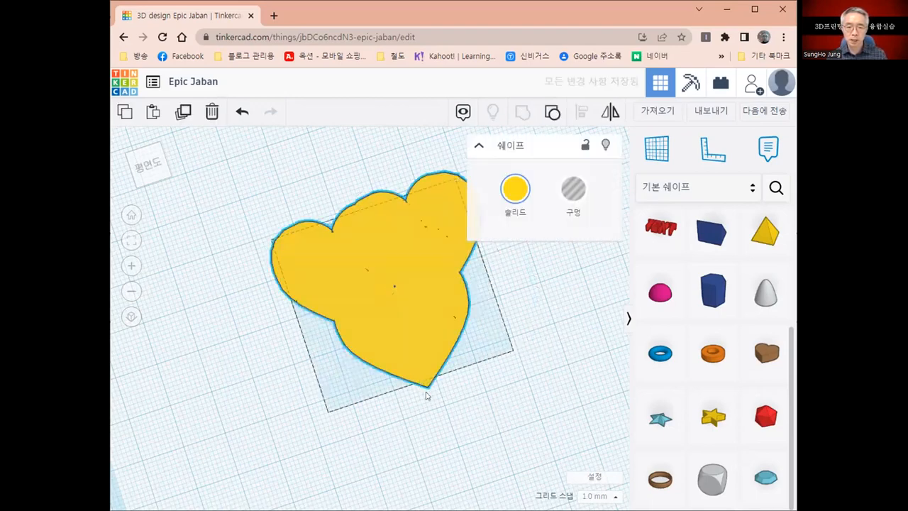
{"action": "right_click_drag", "start_coordinate": [426, 395], "coordinate": [458, 367]}
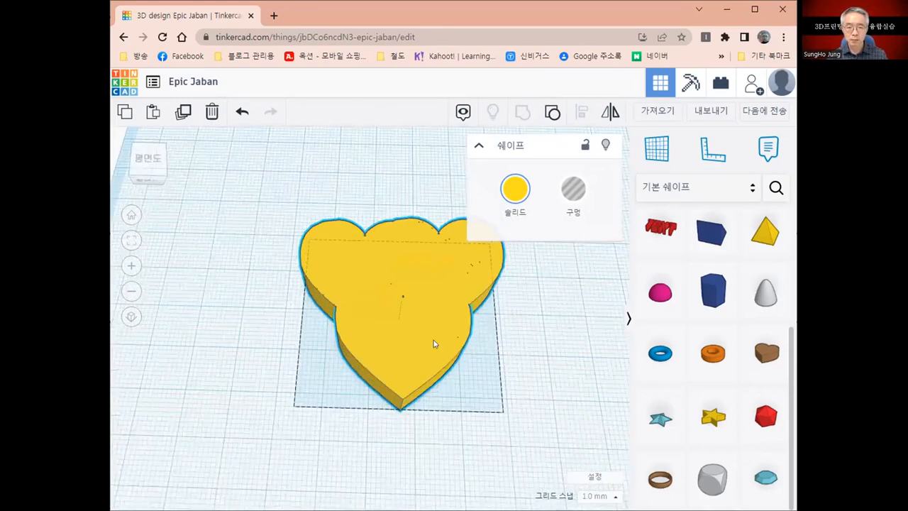
{"action": "left_click", "coordinate": [435, 344]}
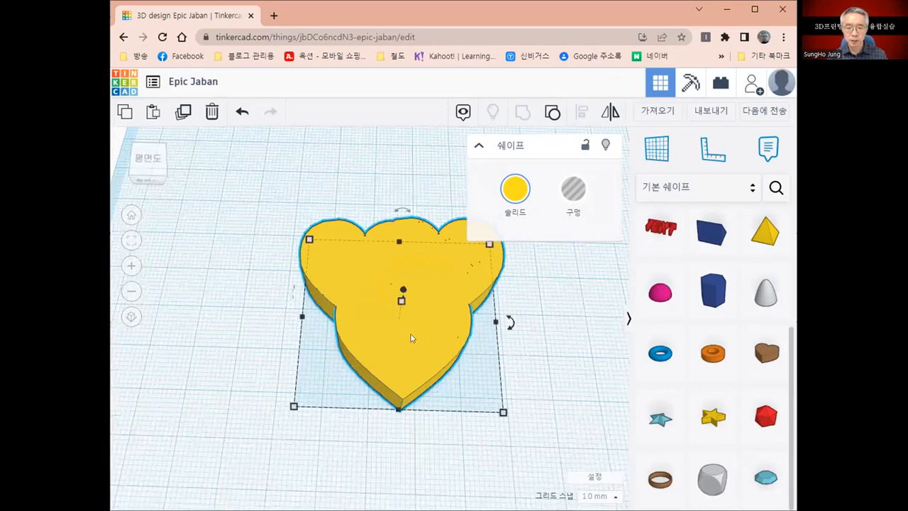
{"action": "right_click_drag", "start_coordinate": [410, 336], "coordinate": [426, 392]}
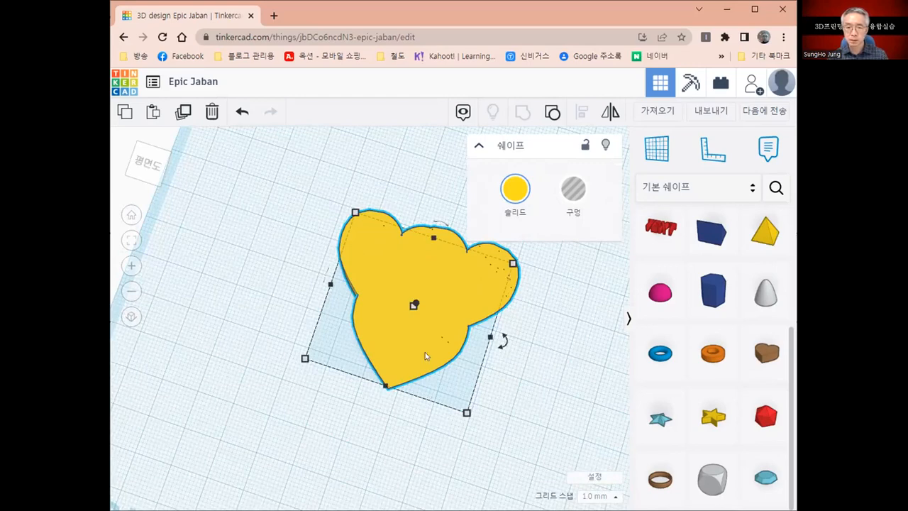
Recolour the grouped hearts to solid green, and to solid red
{"action": "left_click", "coordinate": [515, 189]}
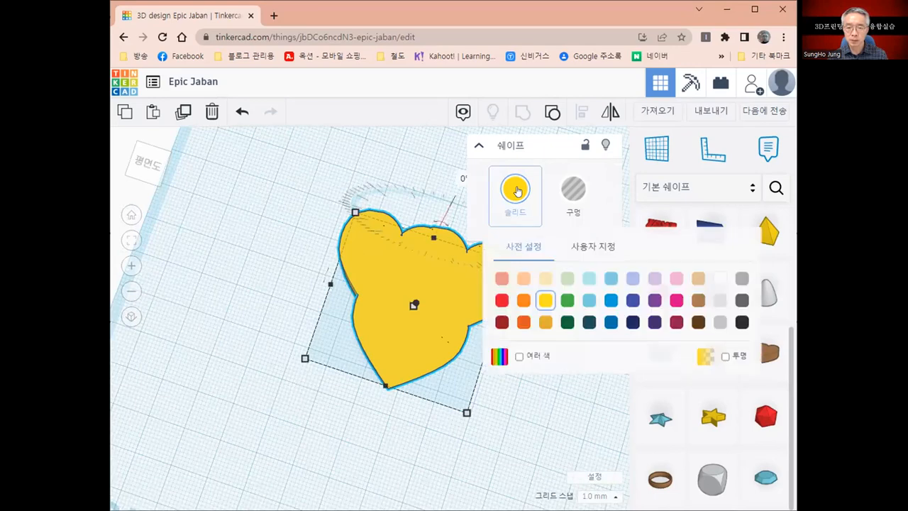
{"action": "left_click", "coordinate": [567, 301]}
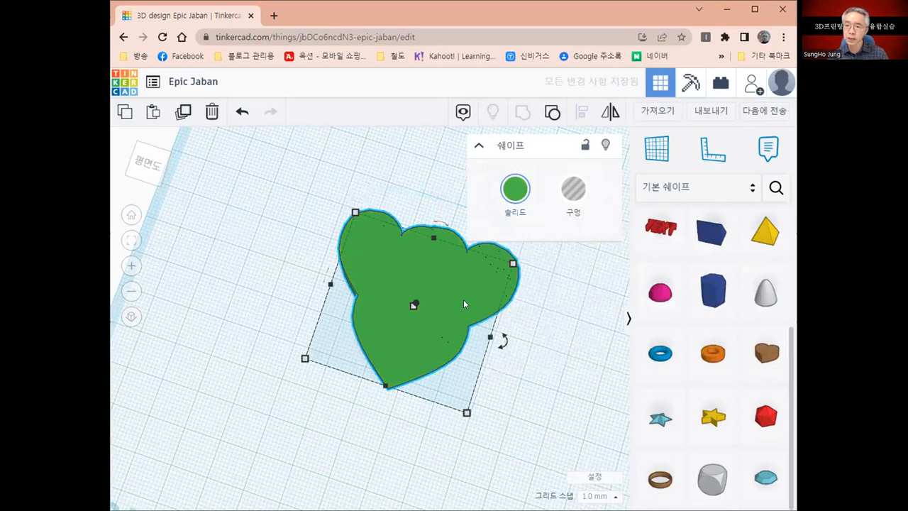
{"action": "left_click", "coordinate": [516, 191]}
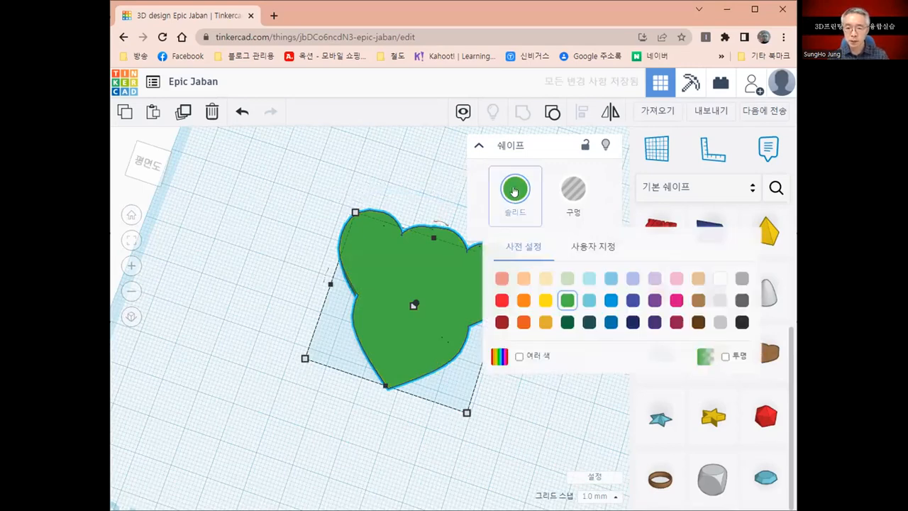
{"action": "left_click", "coordinate": [502, 300]}
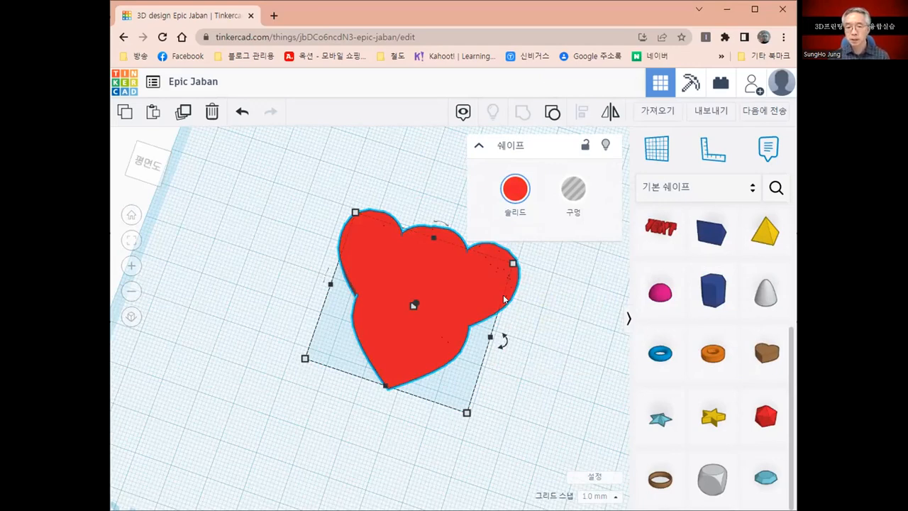
Turn on the multicolour option for the heart group so each heart shows its own colour, and deselect it
{"action": "left_click", "coordinate": [515, 190]}
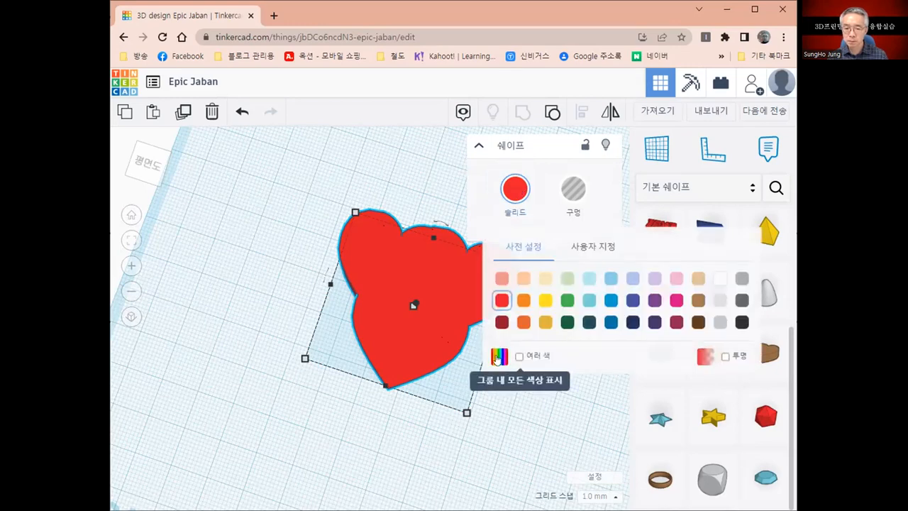
{"action": "left_click", "coordinate": [499, 357]}
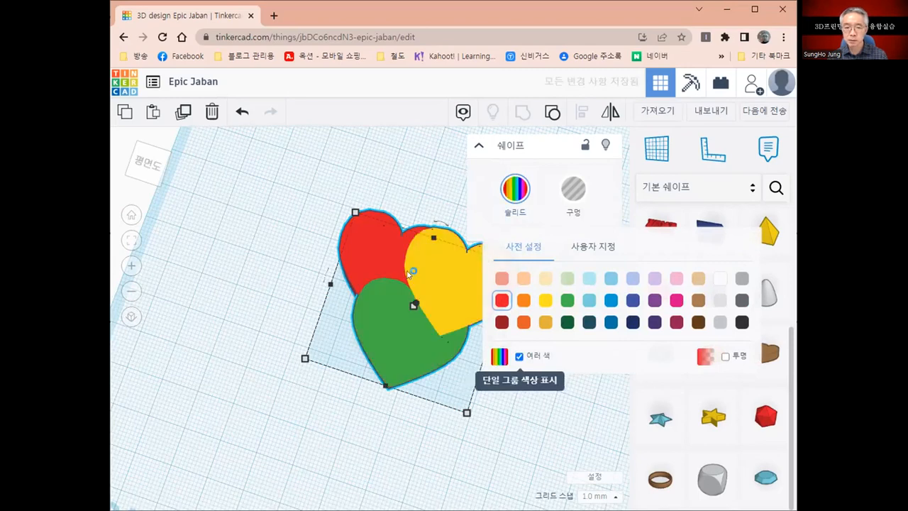
{"action": "left_click", "coordinate": [352, 397]}
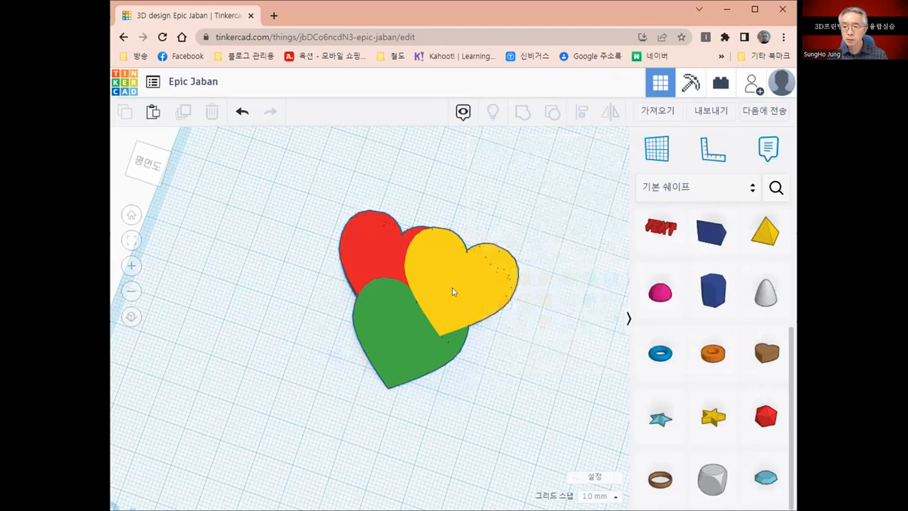
Move the multicoloured heart group as one object, with a final shift of -11 mm and -6 mm, and deselect it
{"action": "left_click_drag", "start_coordinate": [391, 271], "coordinate": [440, 295]}
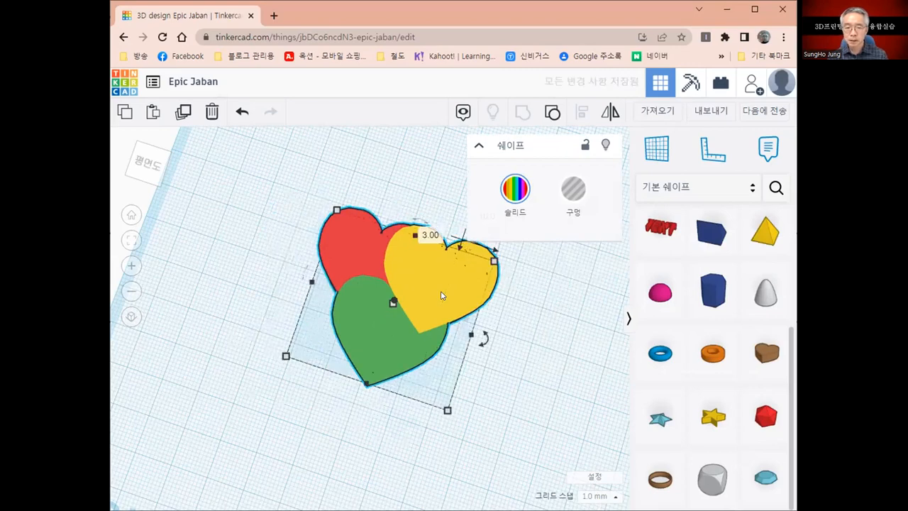
{"action": "left_click", "coordinate": [539, 352]}
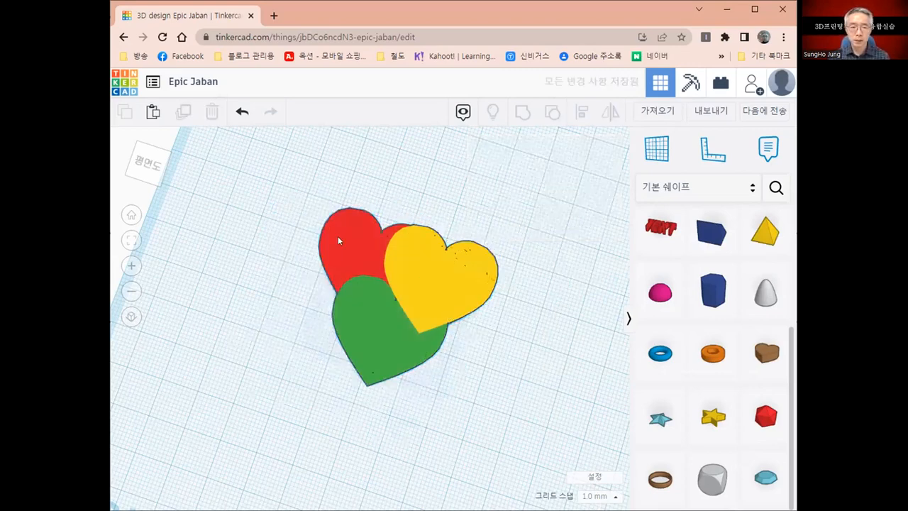
{"action": "left_click_drag", "start_coordinate": [365, 266], "coordinate": [347, 243]}
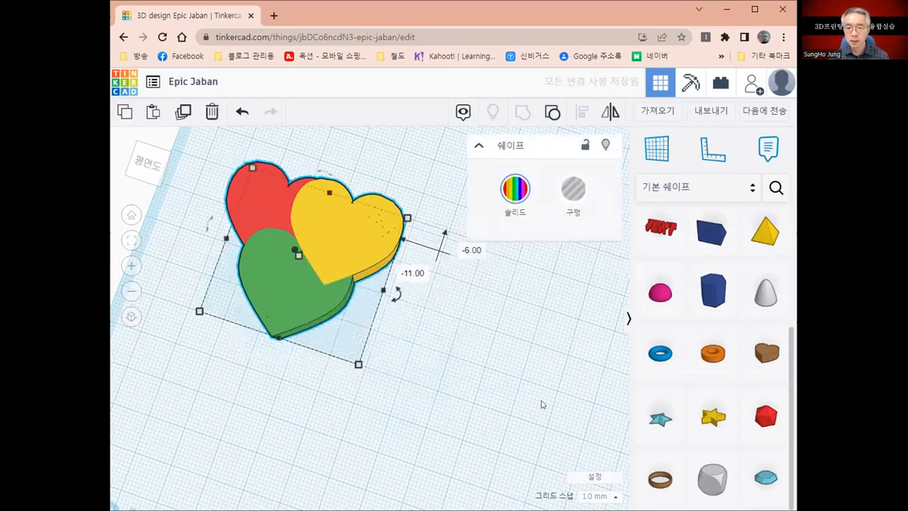
{"action": "left_click", "coordinate": [608, 357]}
Place a solid red box on the workplane beside the heart group and deselect it
{"action": "scroll", "coordinate": [744, 307], "scroll_direction": "up", "scroll_amount": 3}
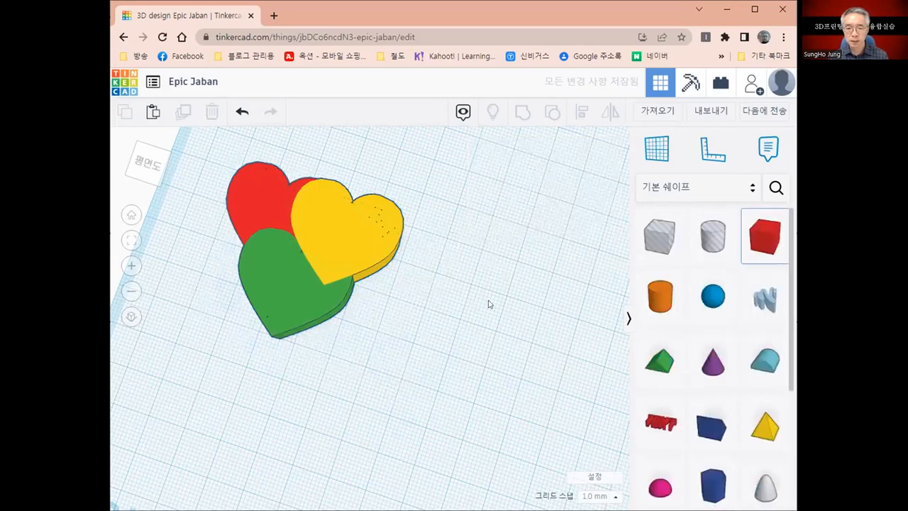
{"action": "left_click", "coordinate": [448, 319]}
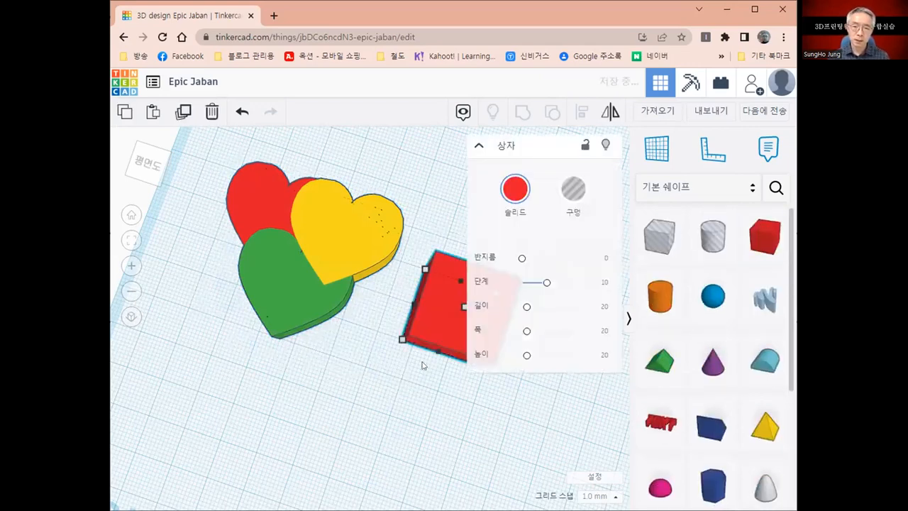
{"action": "left_click", "coordinate": [402, 403]}
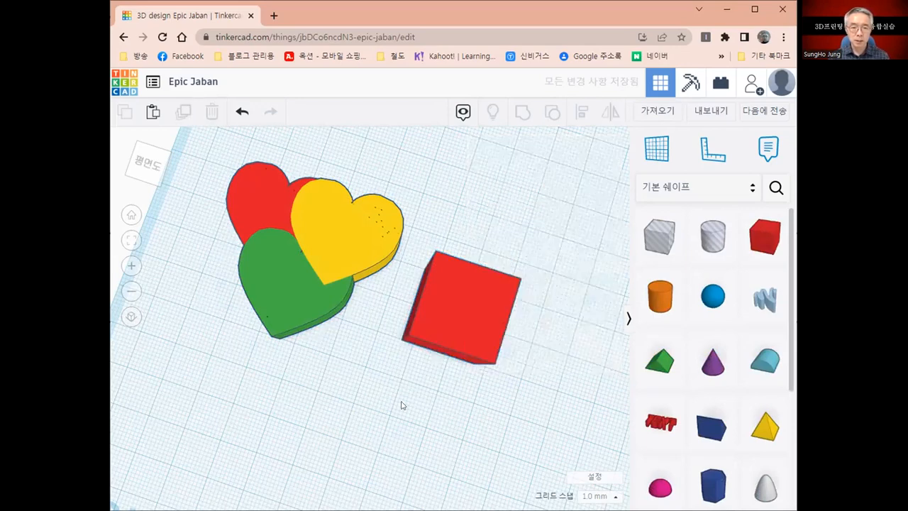
{"action": "right_click_drag", "start_coordinate": [377, 421], "coordinate": [378, 421]}
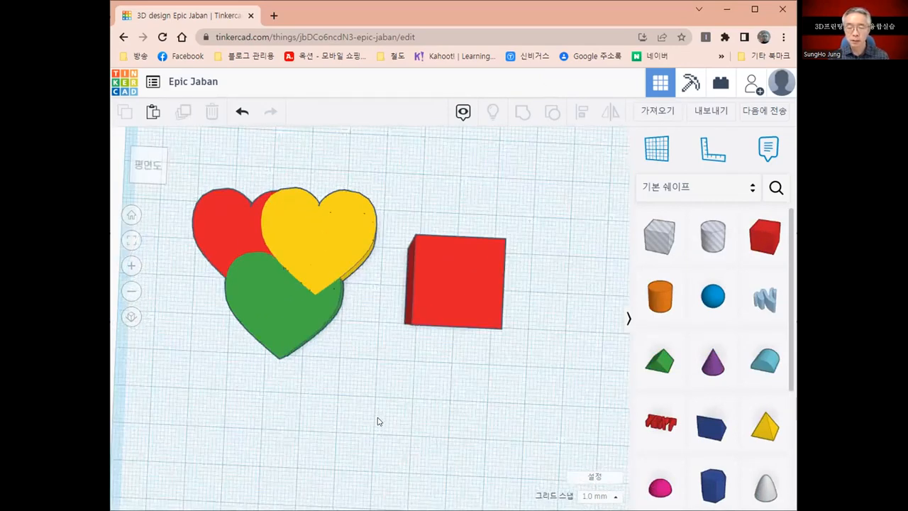
Select the heart group and the single box in turn, comparing whether Ungroup is available for each, and clear the selection
{"action": "left_click", "coordinate": [309, 252]}
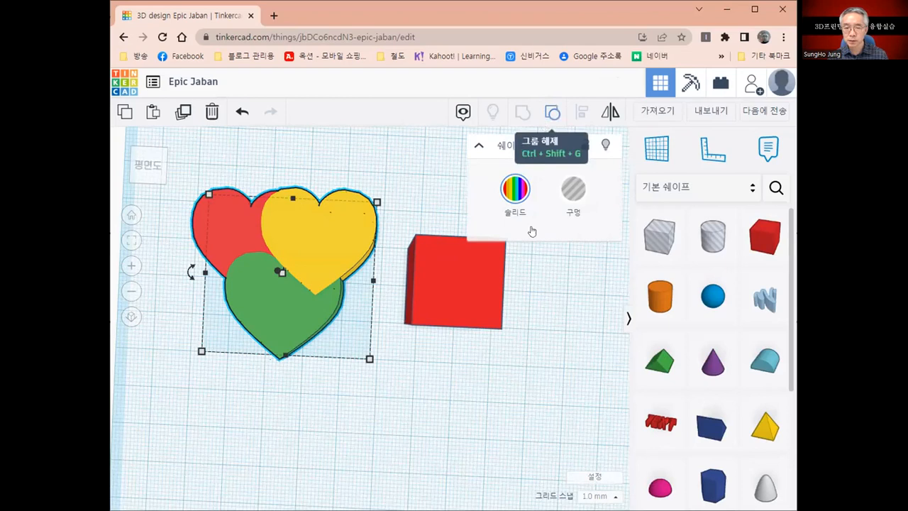
{"action": "left_click", "coordinate": [524, 345]}
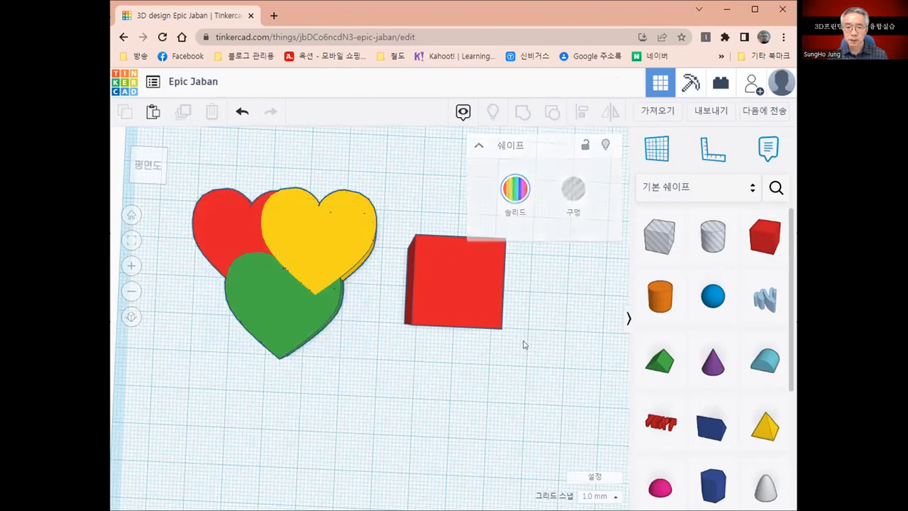
{"action": "left_click", "coordinate": [460, 296]}
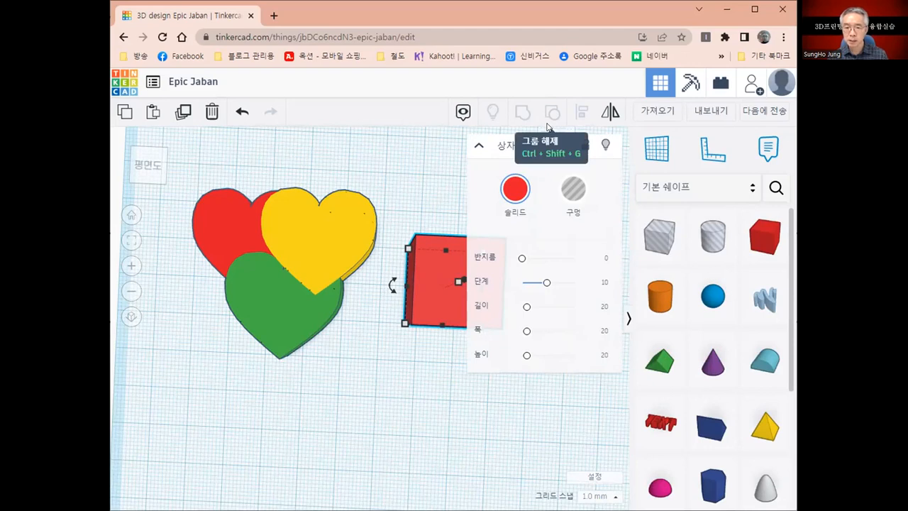
{"action": "left_click", "coordinate": [436, 293]}
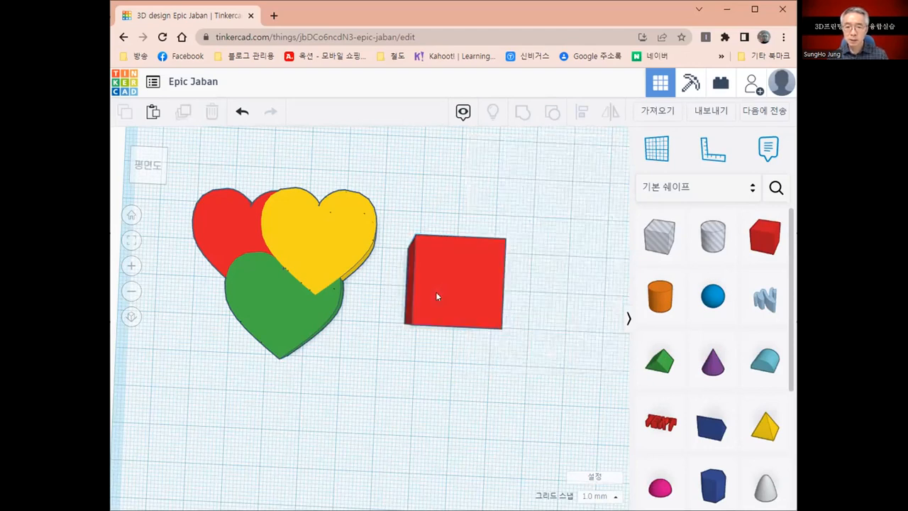
{"action": "left_click", "coordinate": [444, 267]}
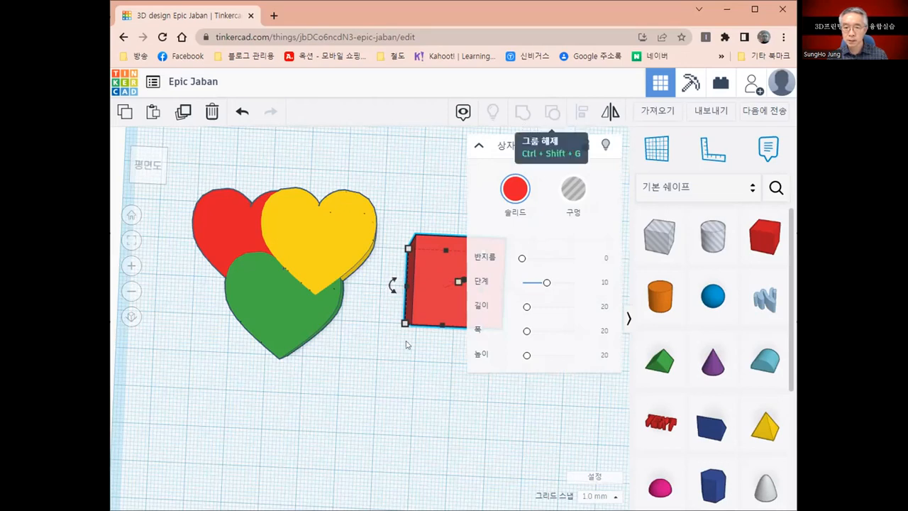
{"action": "left_click", "coordinate": [289, 298]}
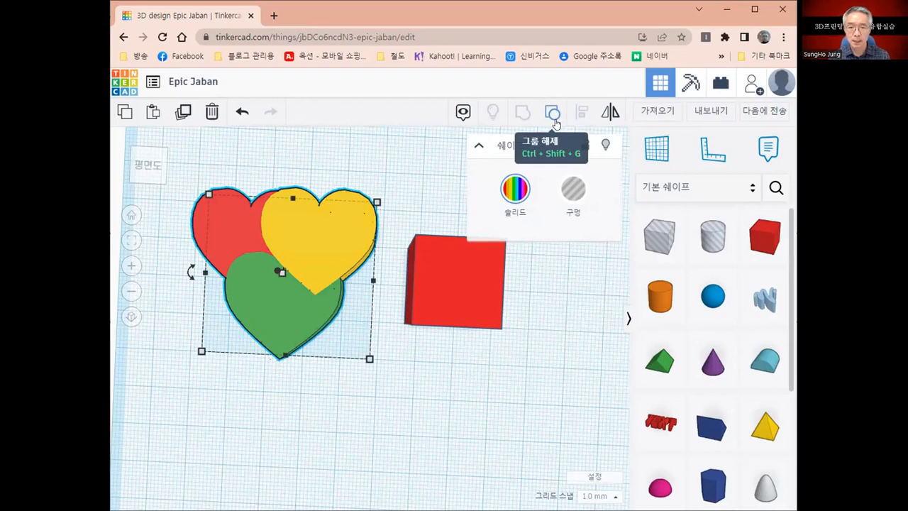
{"action": "left_click", "coordinate": [489, 426]}
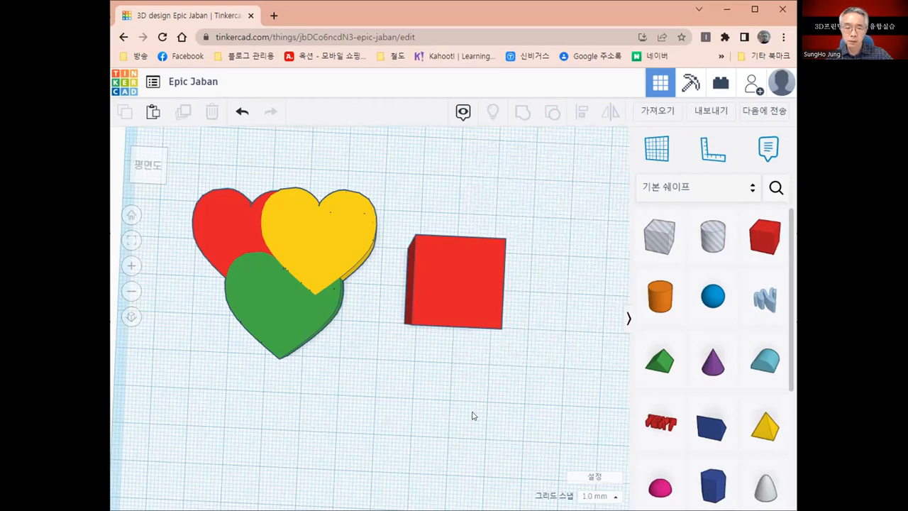
Select the heart group and move all three hearts together a short distance away from the box
{"action": "left_click", "coordinate": [327, 260]}
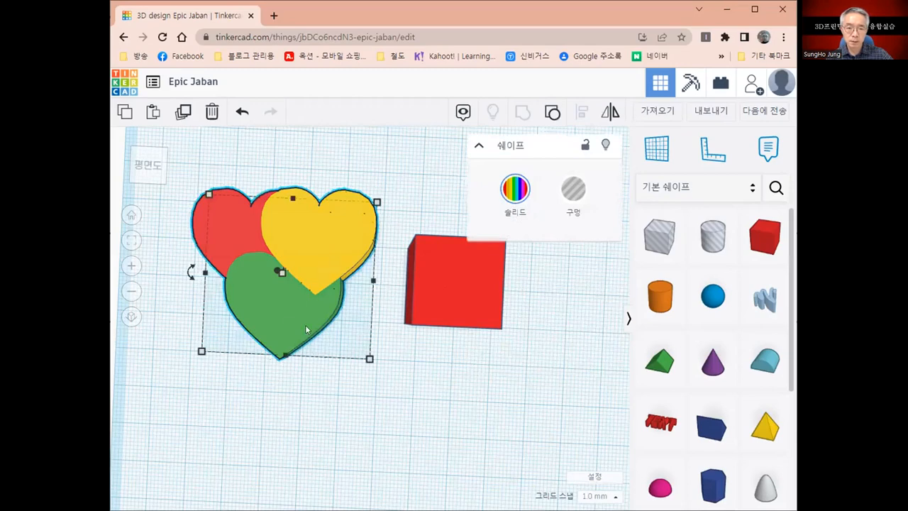
{"action": "left_click_drag", "start_coordinate": [286, 325], "coordinate": [282, 399]}
{"action": "left_click_drag", "start_coordinate": [278, 304], "coordinate": [267, 326]}
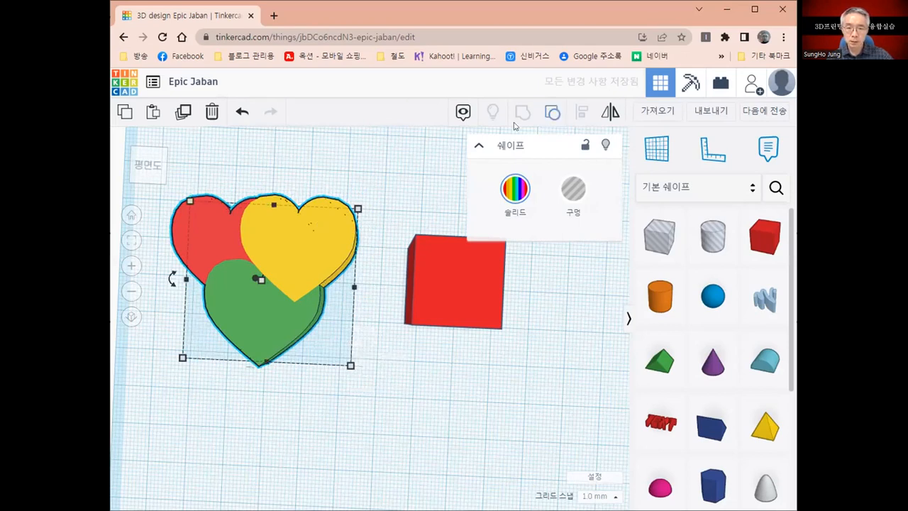
Ungroup the heart group into its three separate hearts and clear the selection
{"action": "left_click", "coordinate": [552, 113]}
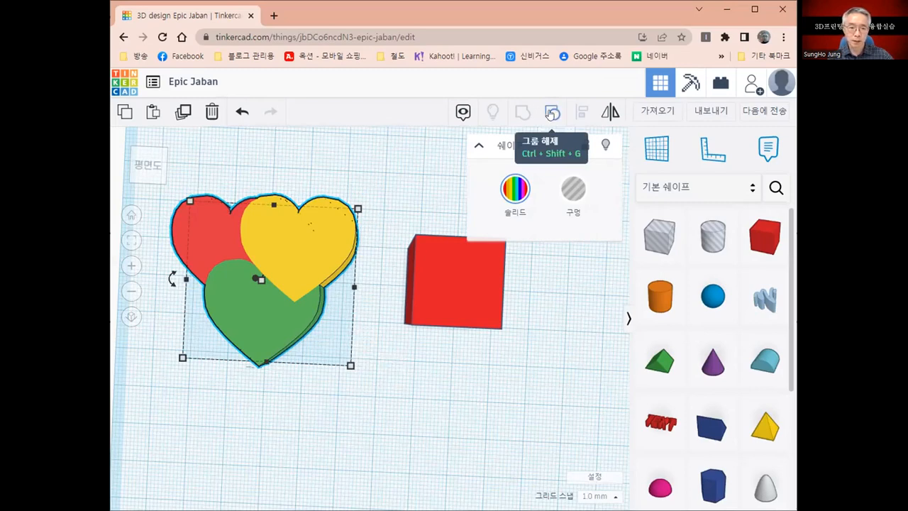
{"action": "left_click", "coordinate": [551, 114]}
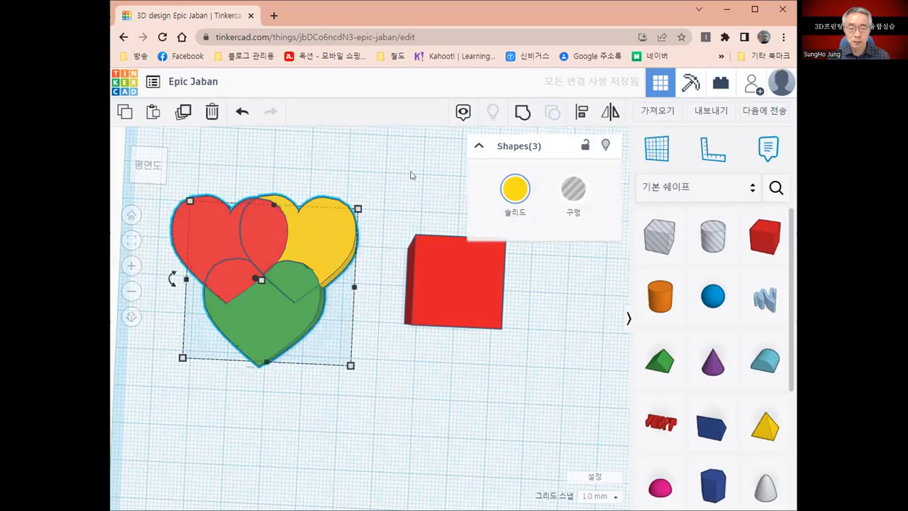
{"action": "left_click", "coordinate": [374, 170]}
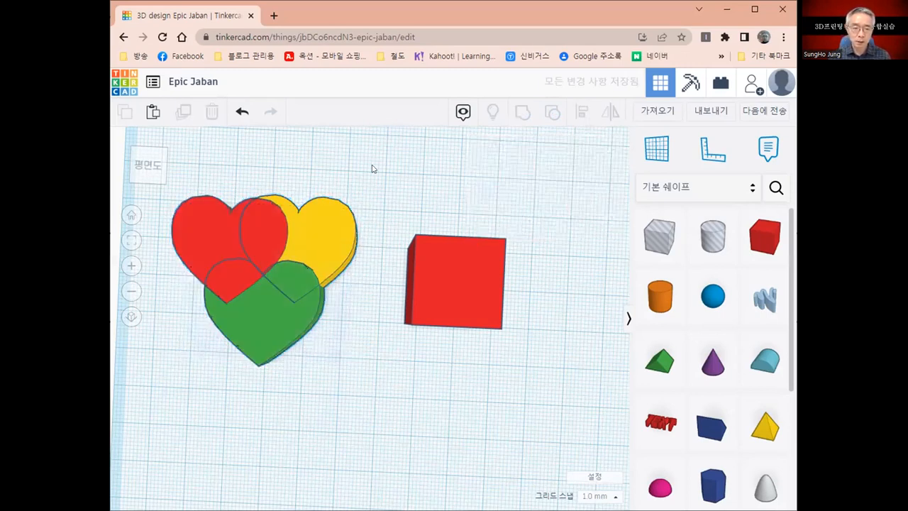
Move only the green heart about 13 mm away from the red and yellow hearts, undoing a first 22 mm move
{"action": "left_click", "coordinate": [260, 321]}
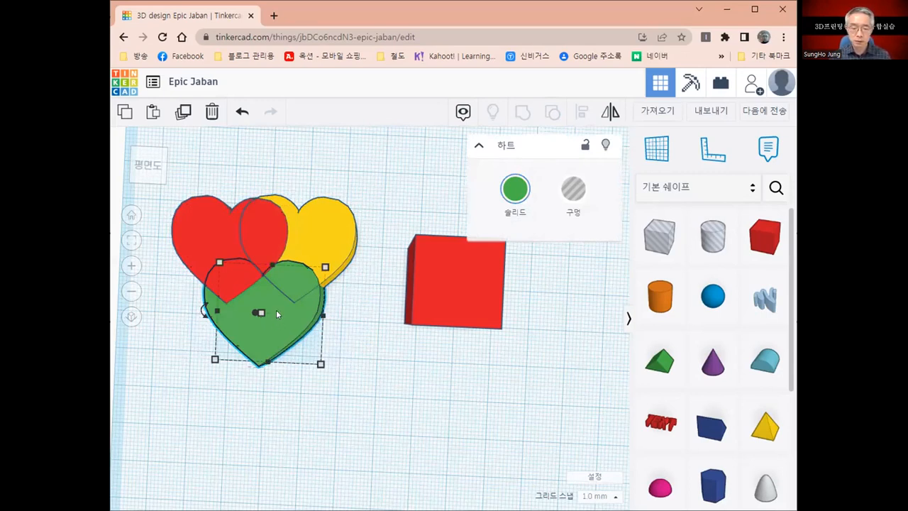
{"action": "left_click_drag", "start_coordinate": [276, 346], "coordinate": [270, 405]}
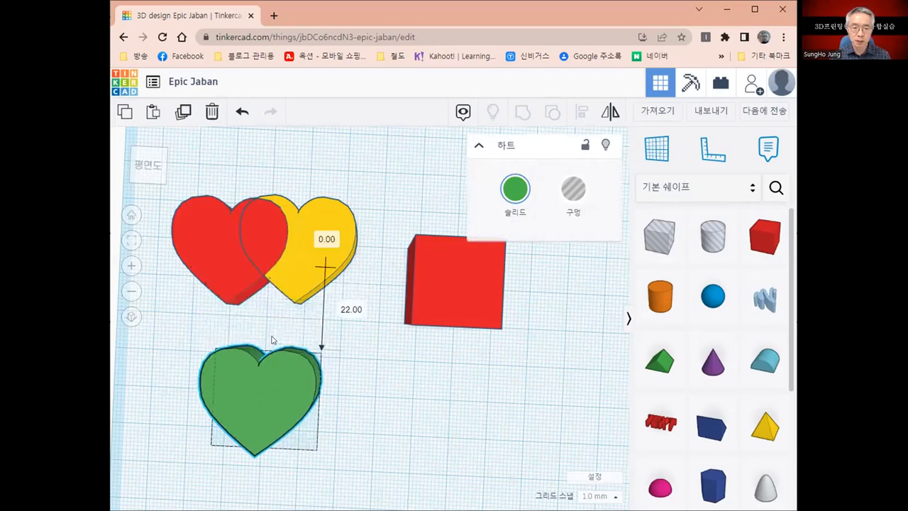
{"action": "key", "text": "ctrl+z"}
{"action": "left_click_drag", "start_coordinate": [277, 312], "coordinate": [270, 370]}
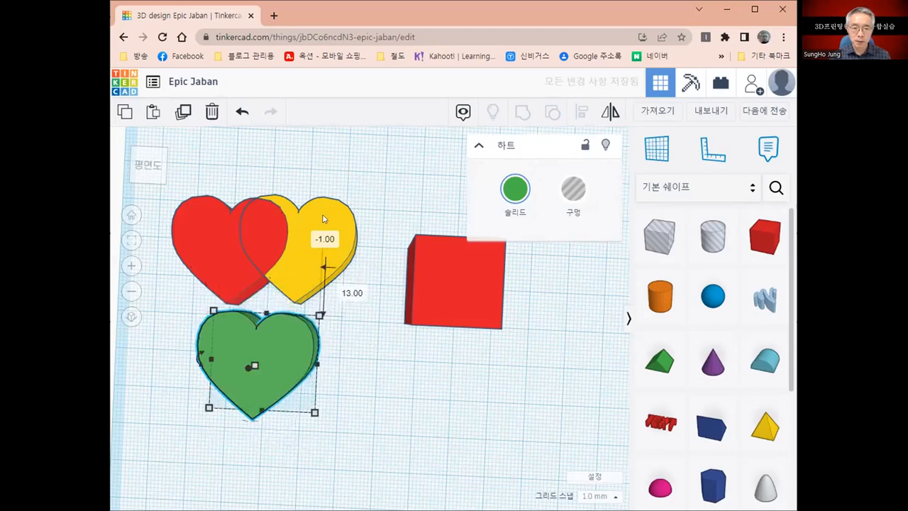
Move the yellow heart onto the green one and the red heart about 13 mm so it overlaps both, and deselect
{"action": "left_click_drag", "start_coordinate": [320, 222], "coordinate": [299, 303]}
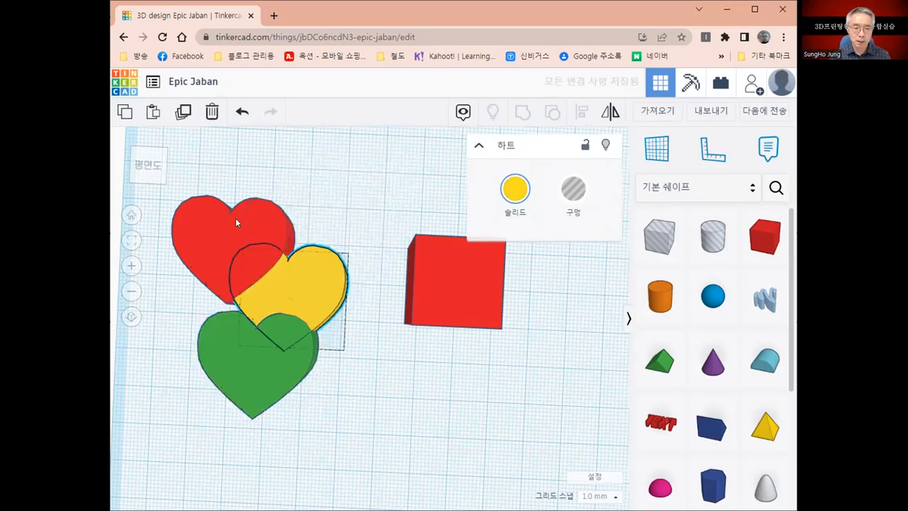
{"action": "left_click", "coordinate": [231, 228]}
{"action": "left_click_drag", "start_coordinate": [231, 228], "coordinate": [192, 209]}
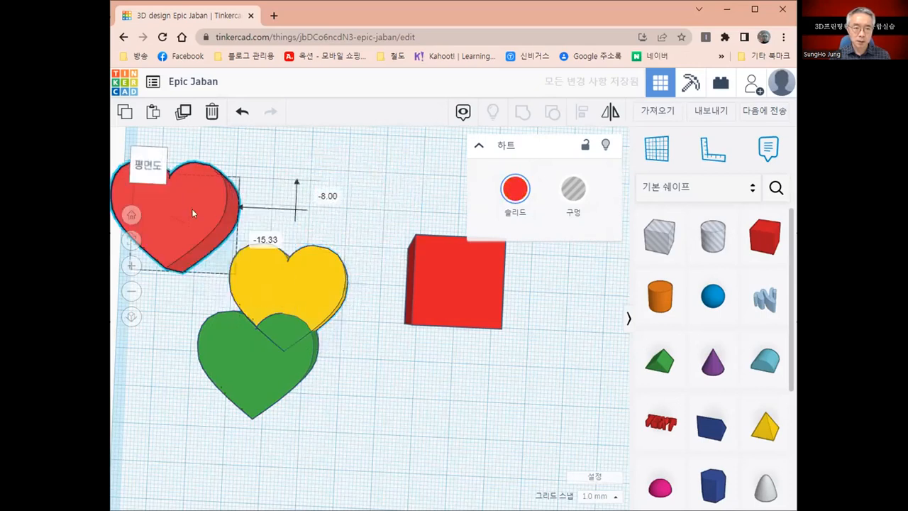
{"action": "left_click_drag", "start_coordinate": [209, 239], "coordinate": [222, 281]}
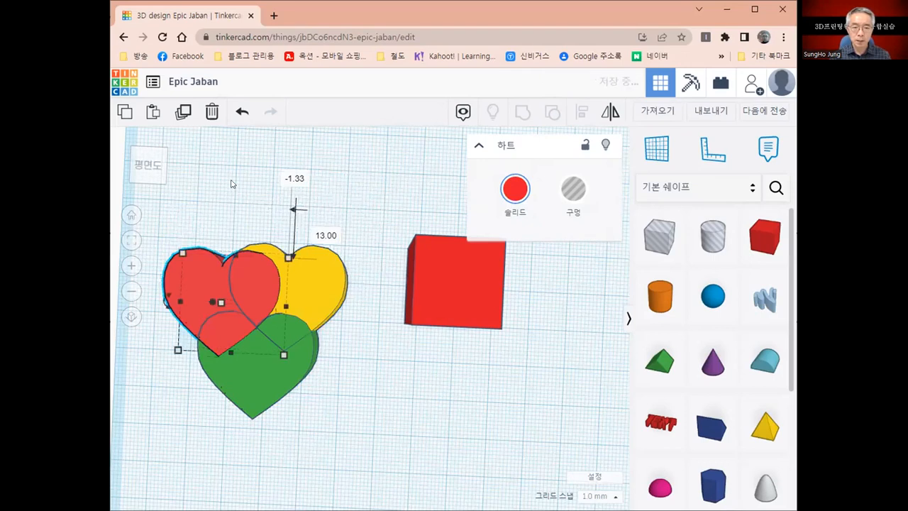
{"action": "left_click", "coordinate": [321, 333]}
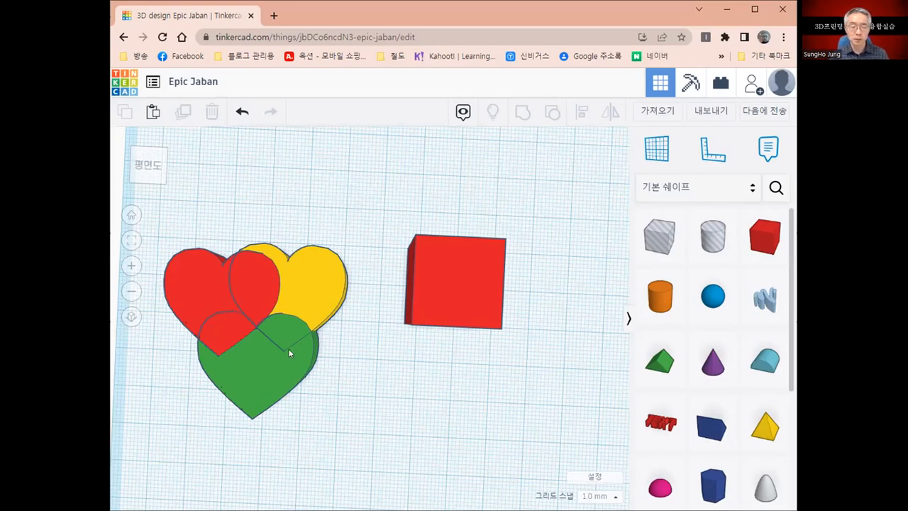
Select the red, yellow and green hearts together, group them into one shape, and clear the selection
{"action": "left_click", "coordinate": [208, 290]}
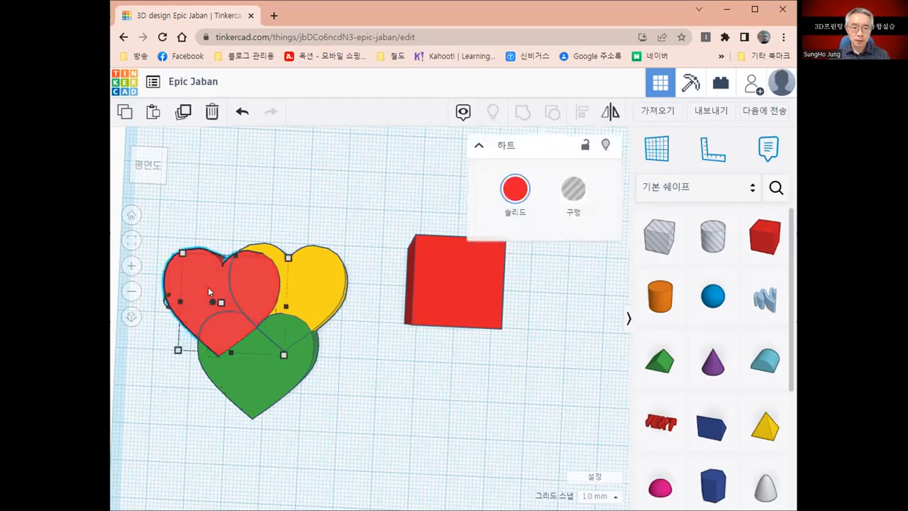
{"action": "left_click", "coordinate": [297, 282]}
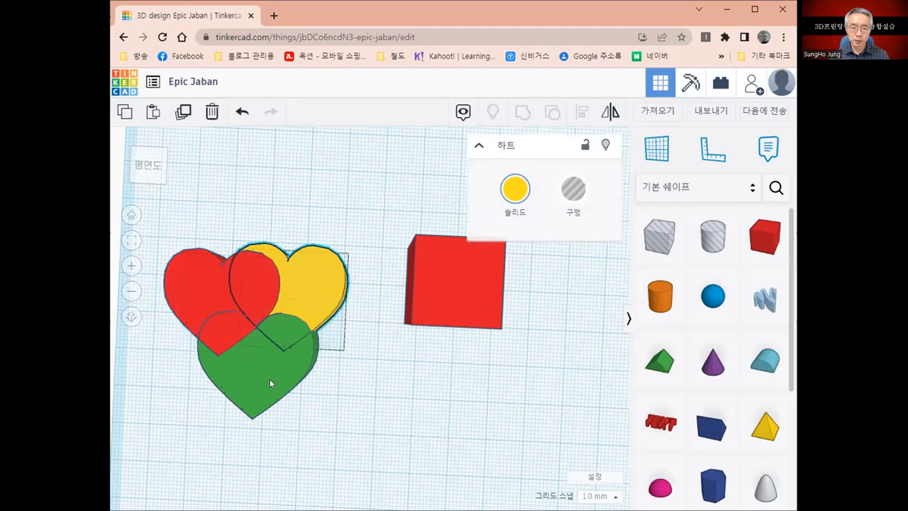
{"action": "left_click", "coordinate": [267, 374]}
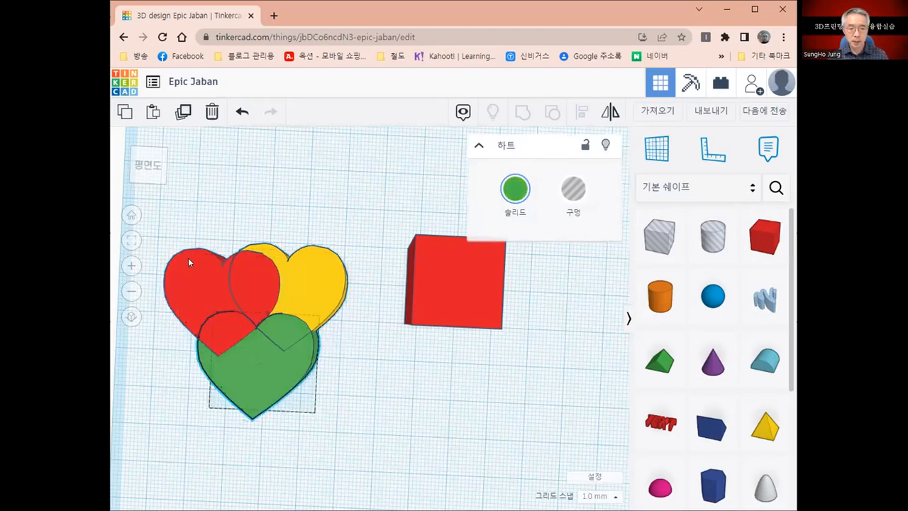
{"action": "left_click", "coordinate": [230, 259], "text": "shift"}
{"action": "left_click", "coordinate": [307, 267], "text": "shift"}
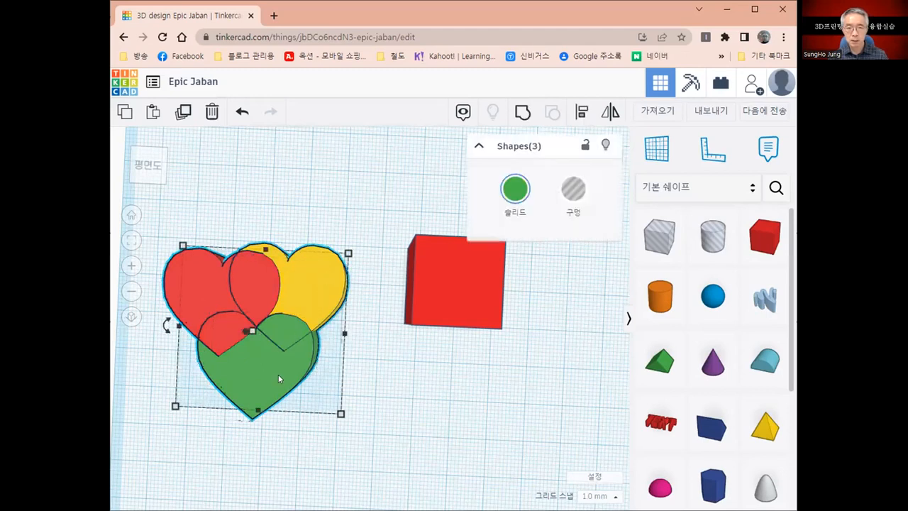
{"action": "left_click", "coordinate": [522, 112]}
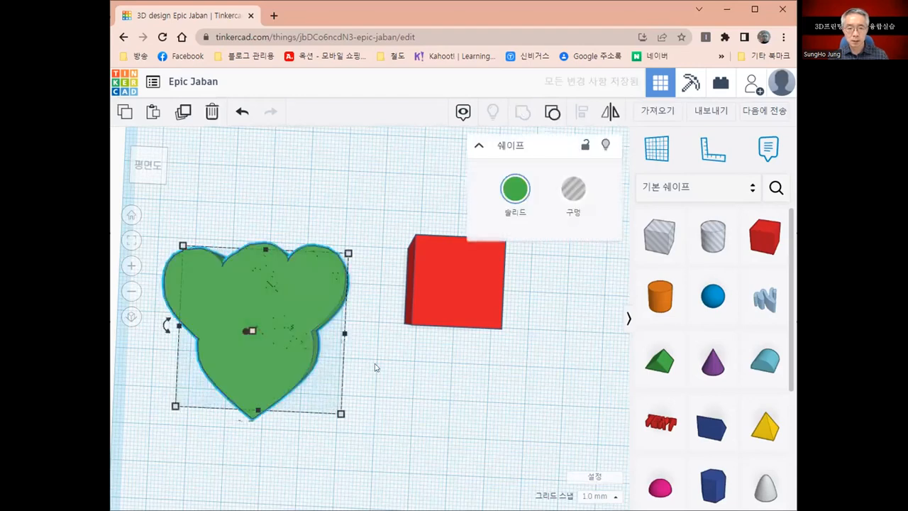
{"action": "key", "text": "Escape"}
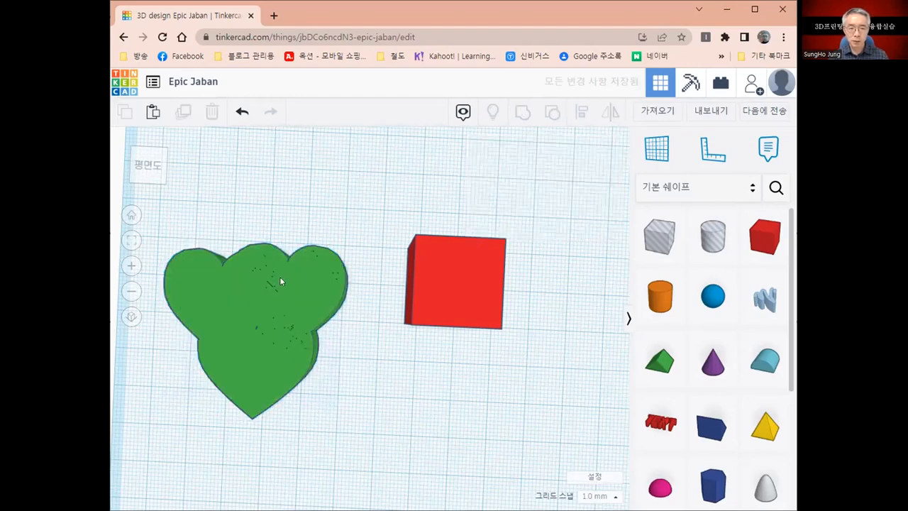
Move the grouped hearts about 10 mm and enable the multicolour option (여러 색) for the group
{"action": "left_click_drag", "start_coordinate": [280, 276], "coordinate": [279, 322]}
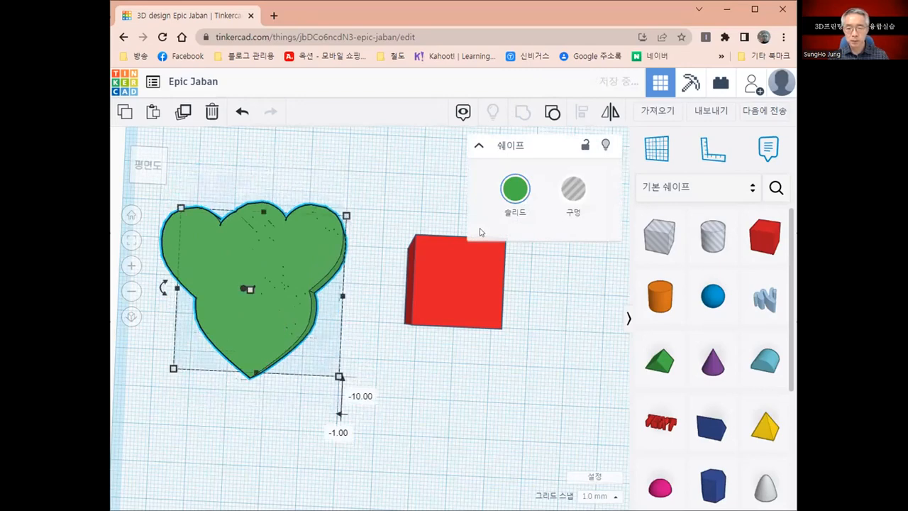
{"action": "left_click", "coordinate": [515, 197]}
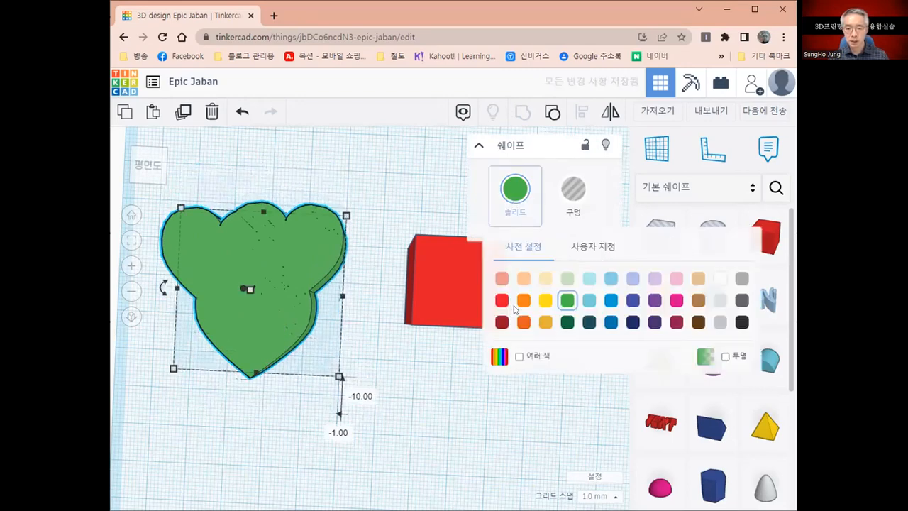
{"action": "left_click", "coordinate": [519, 355]}
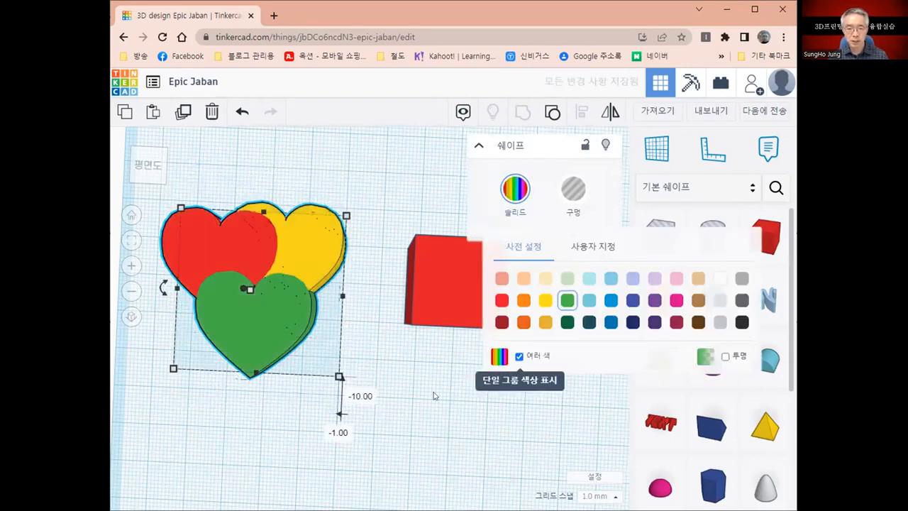
{"action": "left_click", "coordinate": [305, 373]}
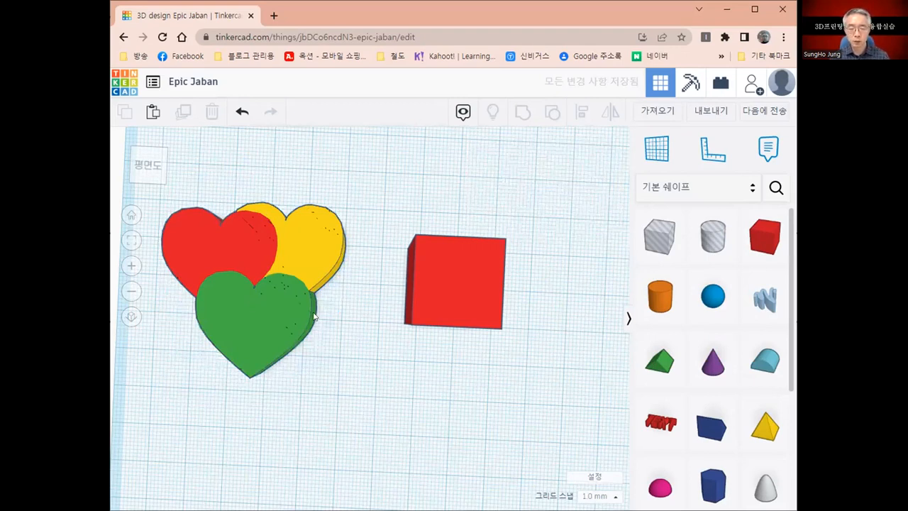
{"action": "left_click", "coordinate": [281, 269]}
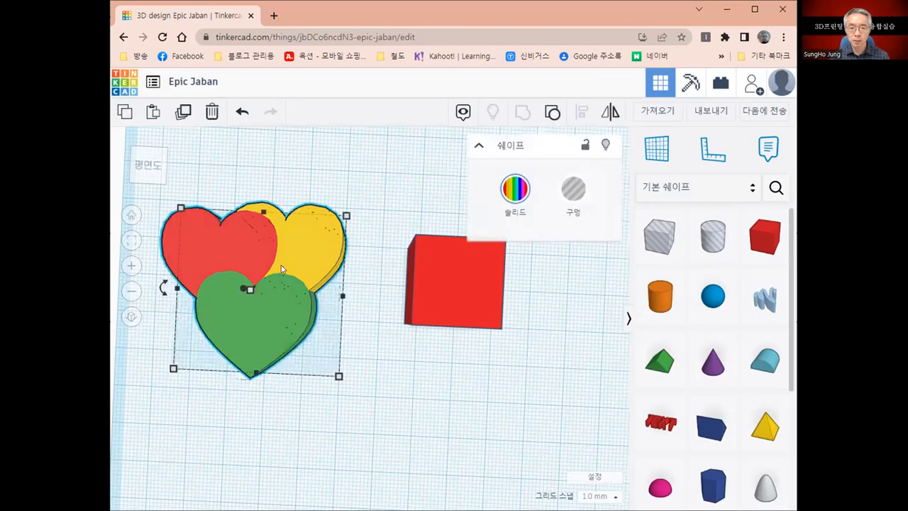
Group the red box together with the multicoloured heart group and clear the selection
{"action": "left_click", "coordinate": [451, 280]}
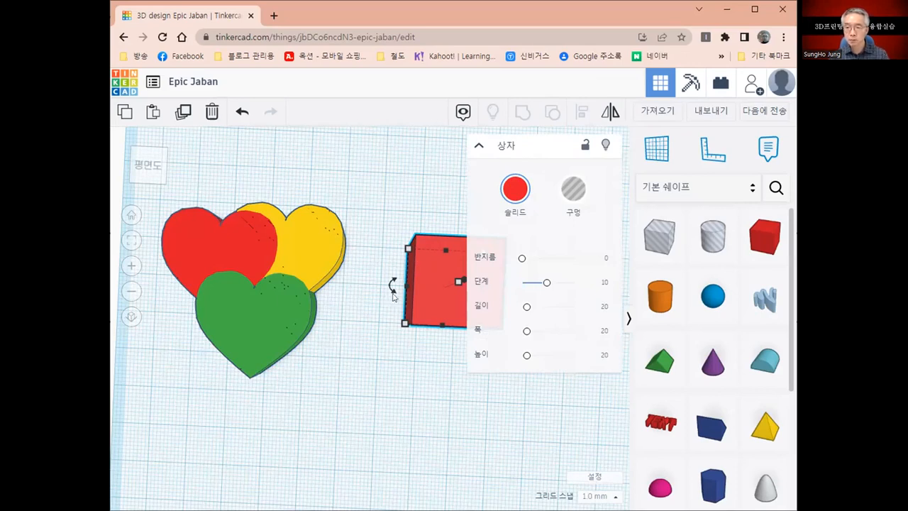
{"action": "mouse_move", "coordinate": [394, 295]}
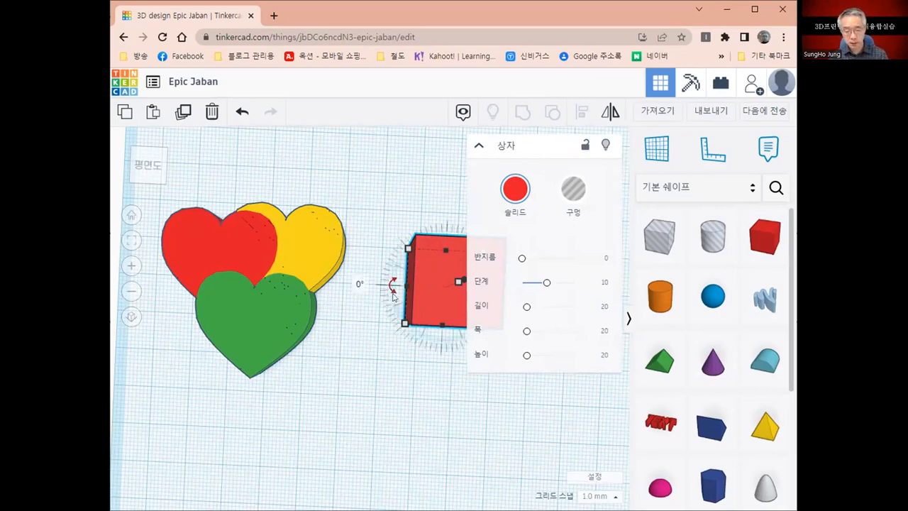
{"action": "key", "text": "Escape"}
{"action": "left_click", "coordinate": [434, 296]}
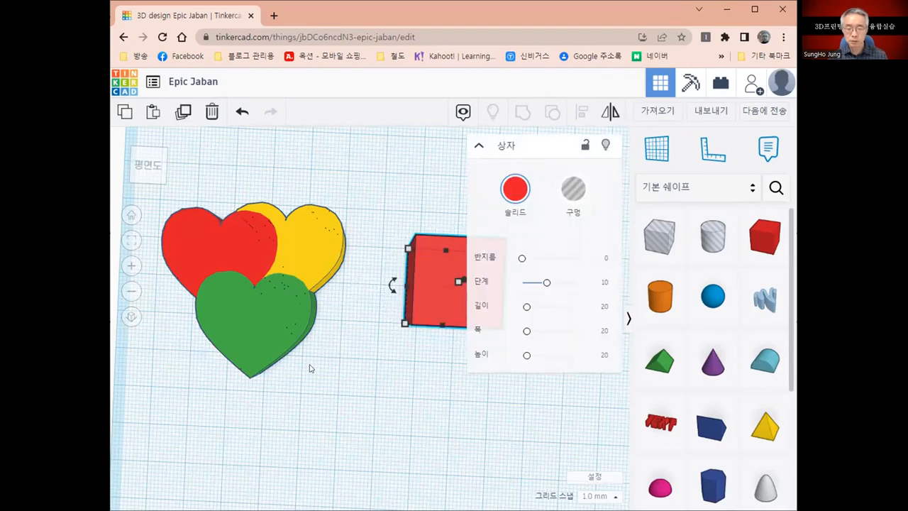
{"action": "left_click", "coordinate": [266, 330], "text": "shift"}
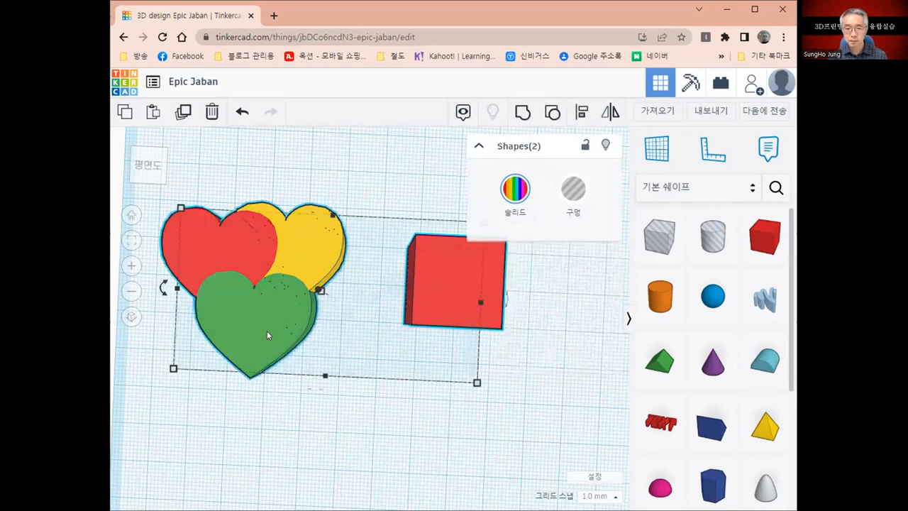
{"action": "left_click", "coordinate": [521, 116]}
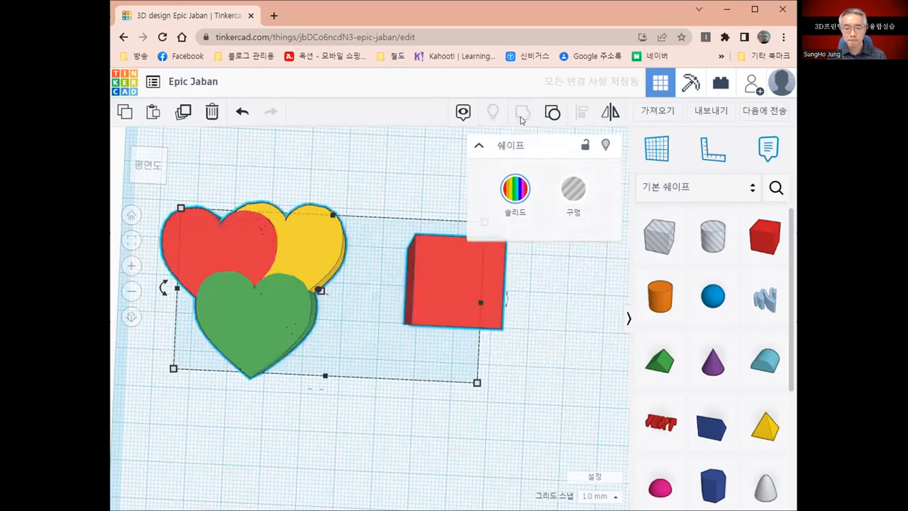
{"action": "left_click", "coordinate": [540, 379]}
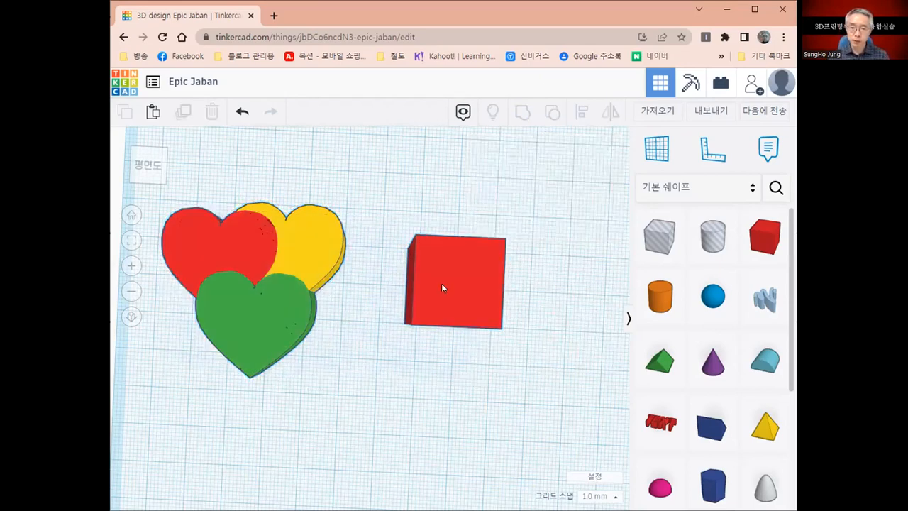
Select the combined heart-and-box group, move it around the workplane in several directions, and clear the selection
{"action": "key", "text": "ctrl+a"}
{"action": "left_click_drag", "start_coordinate": [438, 278], "coordinate": [465, 319]}
{"action": "key", "text": "shift+Down"}
{"action": "key", "text": "shift+Down"}
{"action": "key", "text": "shift+Right"}
{"action": "key", "text": "shift+Right"}
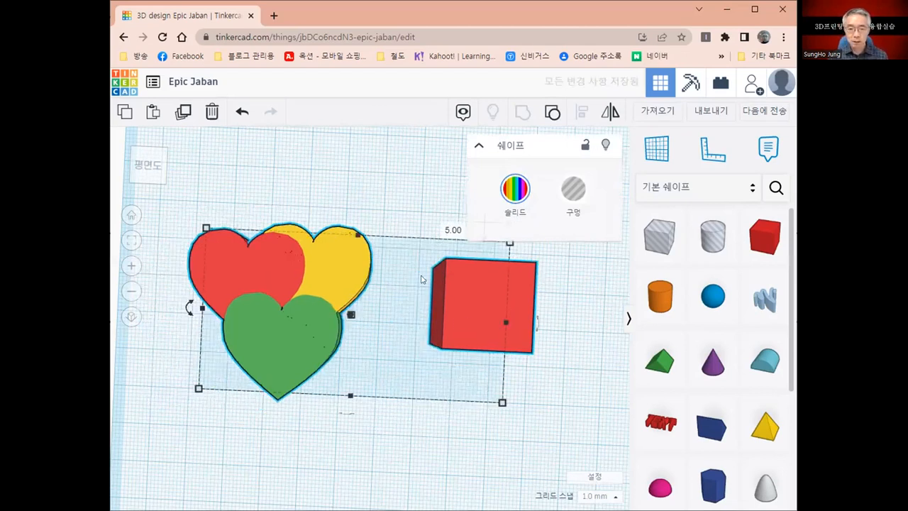
{"action": "key", "text": "shift+Up"}
{"action": "key", "text": "shift+Left"}
{"action": "key", "text": "shift+Down"}
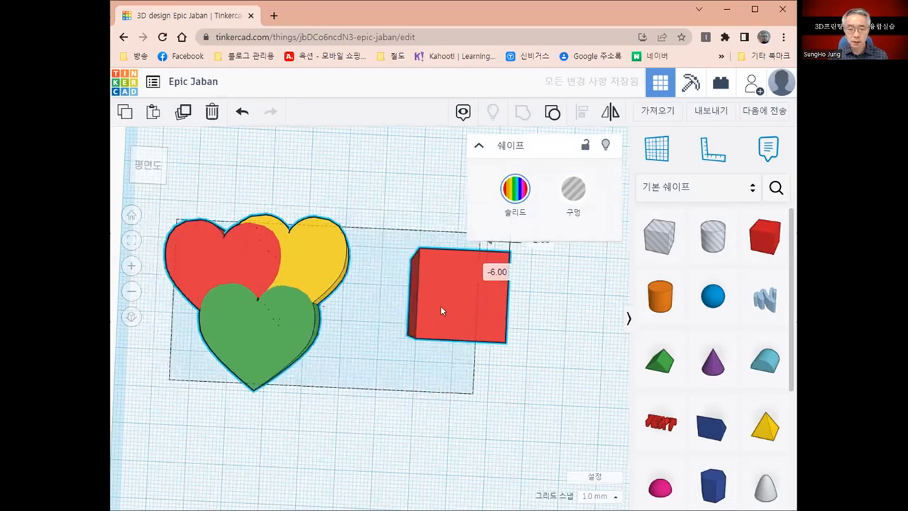
{"action": "key", "text": "shift+Right"}
{"action": "key", "text": "Right"}
{"action": "key", "text": "Right"}
{"action": "key", "text": "Right"}
{"action": "key", "text": "Right"}
{"action": "key", "text": "Right"}
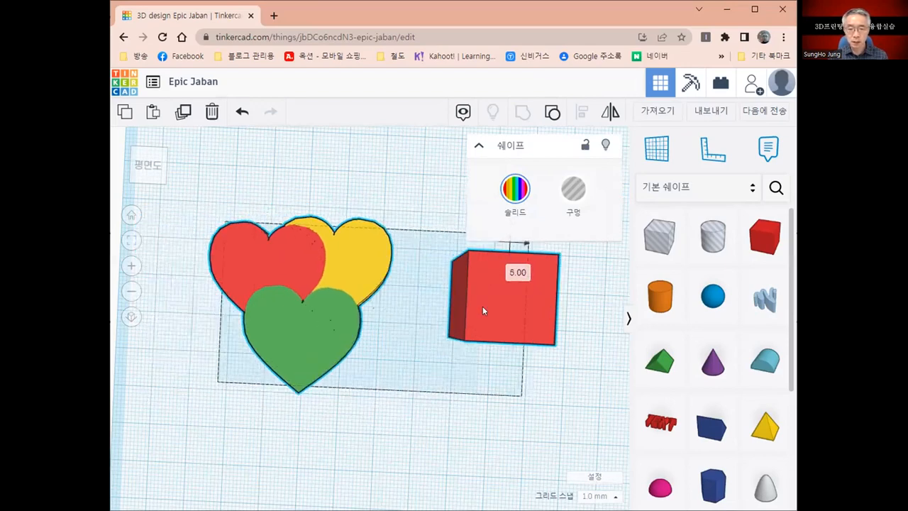
{"action": "key", "text": "shift+Left"}
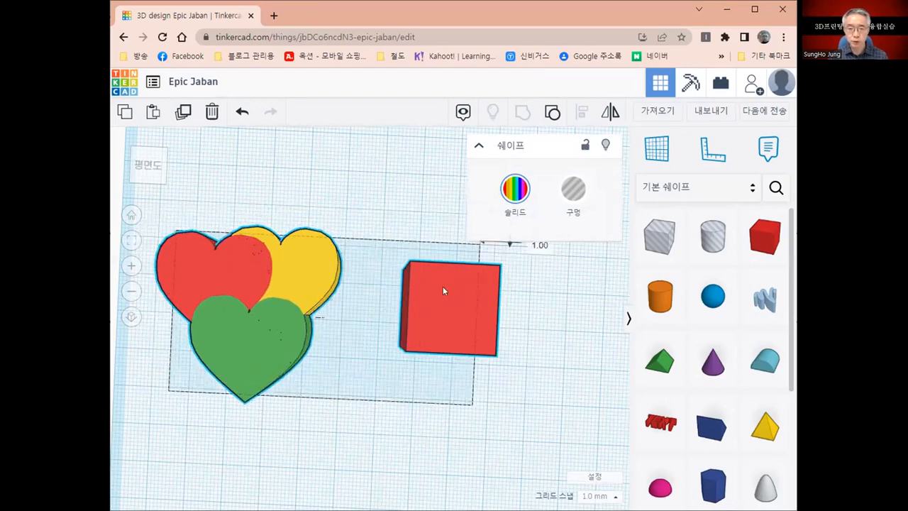
{"action": "key", "text": "shift+Up"}
{"action": "left_click", "coordinate": [518, 402]}
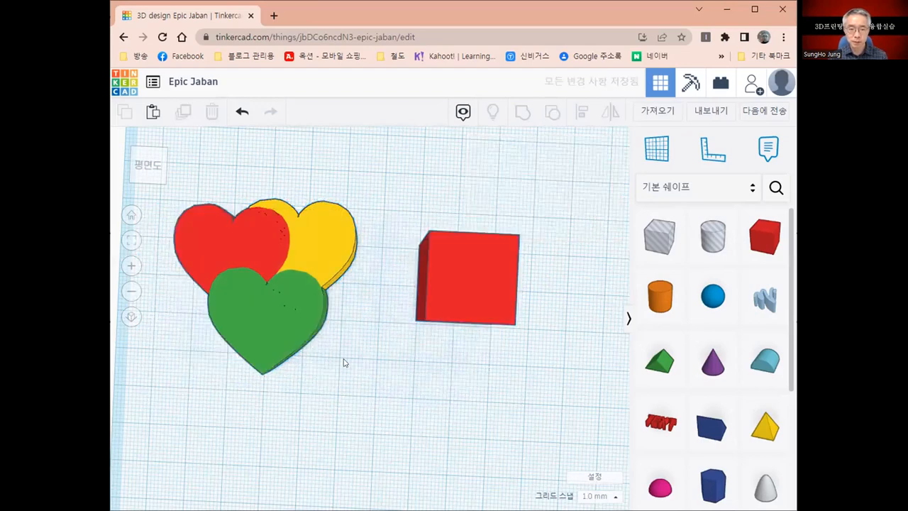
Reselect the combined heart-and-box group and move it back and forth, ending about 3.3 mm sideways and 1 mm lengthwise from its start
{"action": "key", "text": "ctrl+a"}
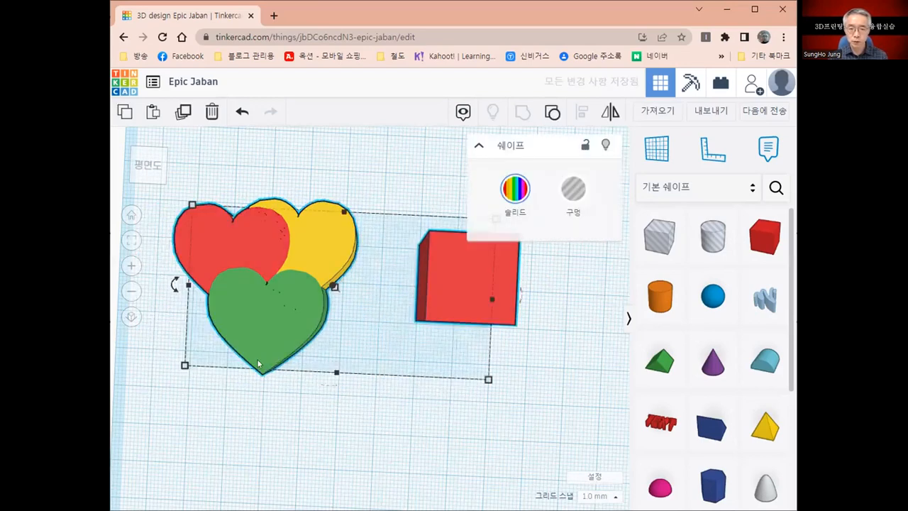
{"action": "key", "text": "shift+Down"}
{"action": "key", "text": "shift+Down"}
{"action": "key", "text": "shift+Up"}
{"action": "key", "text": "shift+Up"}
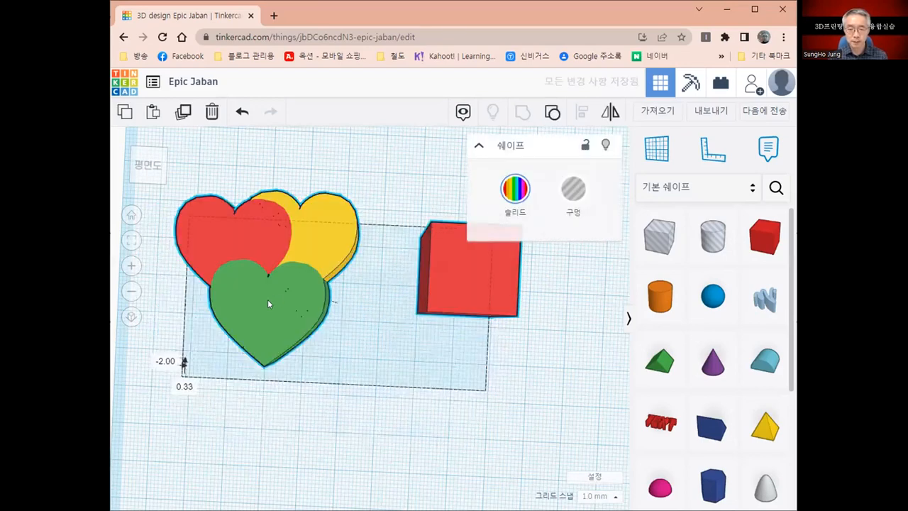
{"action": "key", "text": "shift+Up"}
{"action": "key", "text": "shift+Down"}
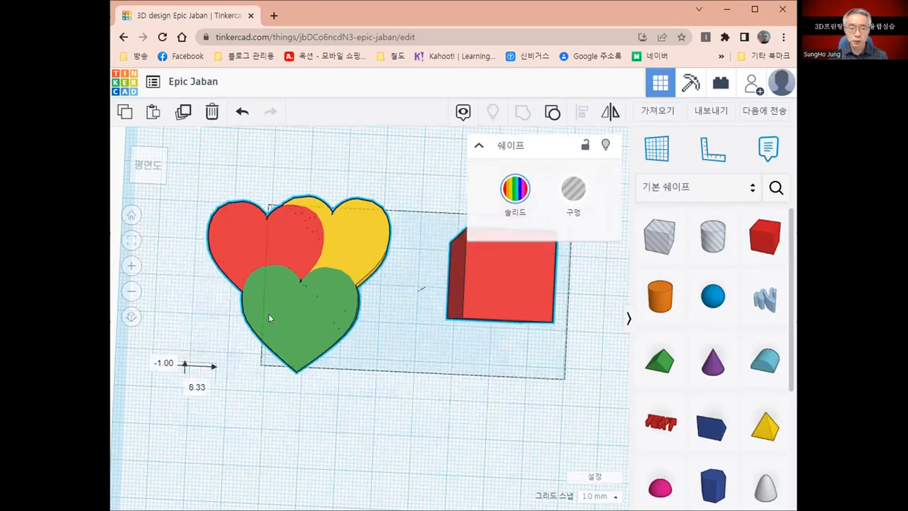
{"action": "key", "text": "Down"}
{"action": "key", "text": "shift+Down"}
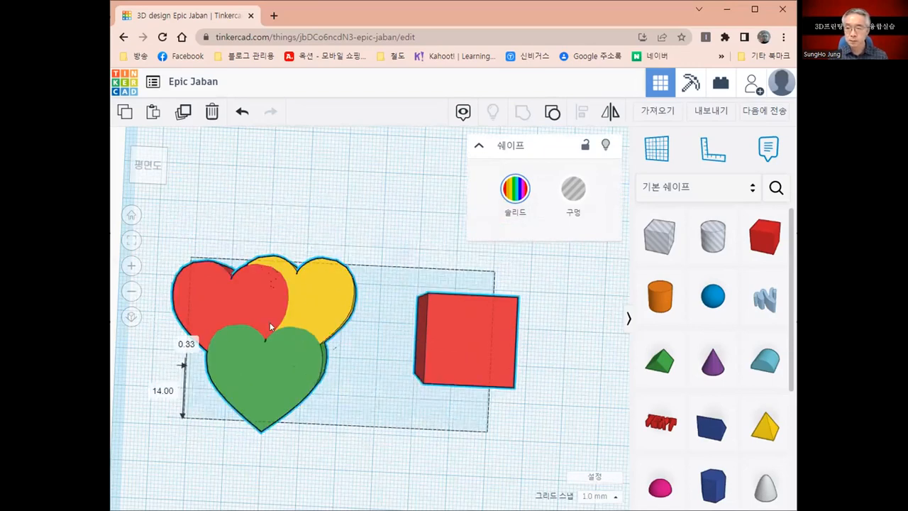
{"action": "key", "text": "shift+Up"}
{"action": "key", "text": "Up"}
{"action": "key", "text": "Up"}
{"action": "key", "text": "Up"}
{"action": "key", "text": "Right"}
{"action": "key", "text": "Right"}
{"action": "key", "text": "Right"}
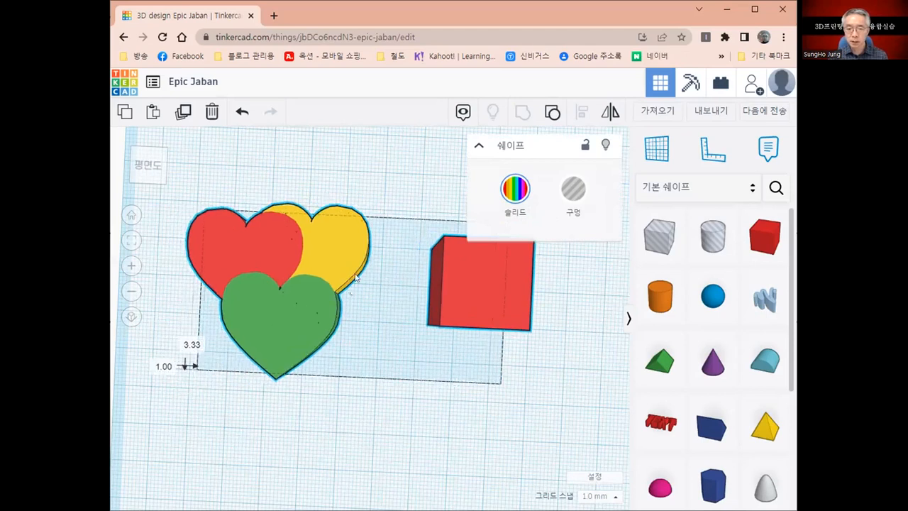
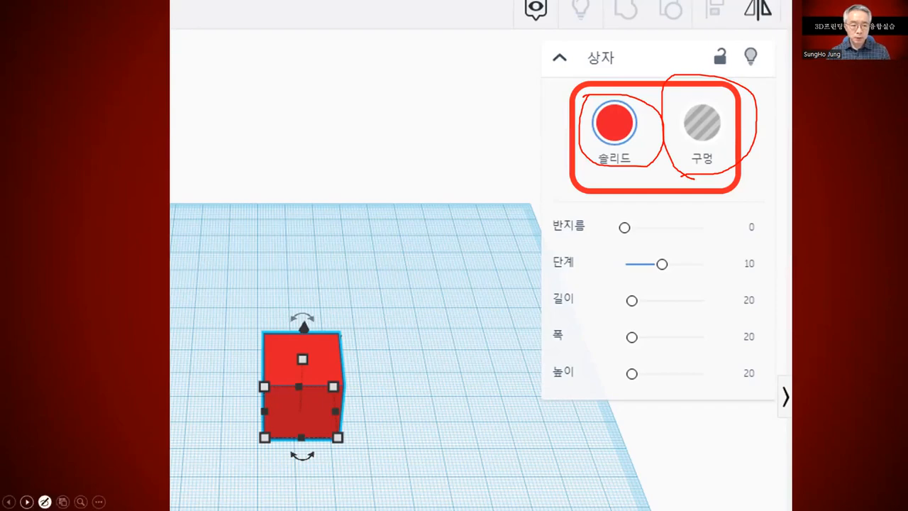
{"action": "key", "text": "Right"}
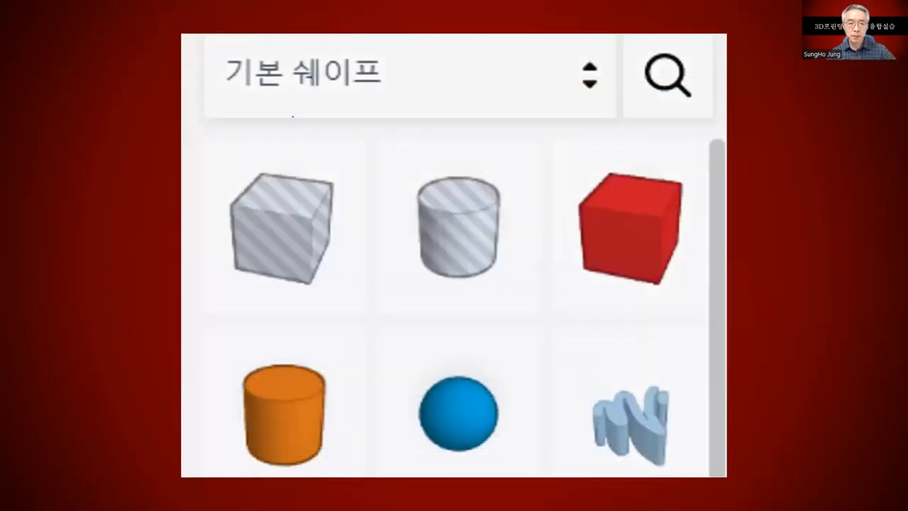
{"action": "left_click_drag", "start_coordinate": [231, 99], "coordinate": [387, 100]}
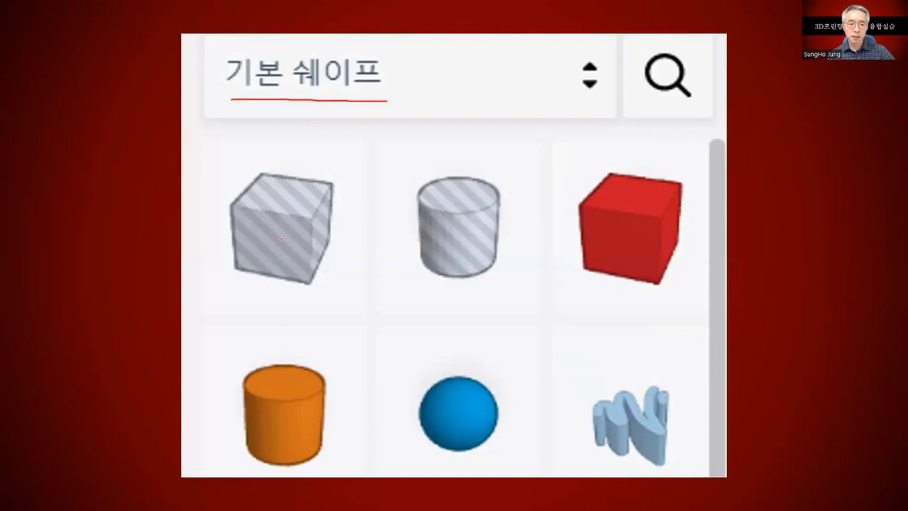
{"action": "mouse_move", "coordinate": [237, 173]}
{"action": "left_mouse_down"}
{"action": "mouse_move", "coordinate": [220, 196]}
{"action": "mouse_move", "coordinate": [305, 304]}
{"action": "mouse_move", "coordinate": [362, 226]}
{"action": "mouse_move", "coordinate": [278, 164]}
{"action": "mouse_move", "coordinate": [226, 188]}
{"action": "left_mouse_up"}
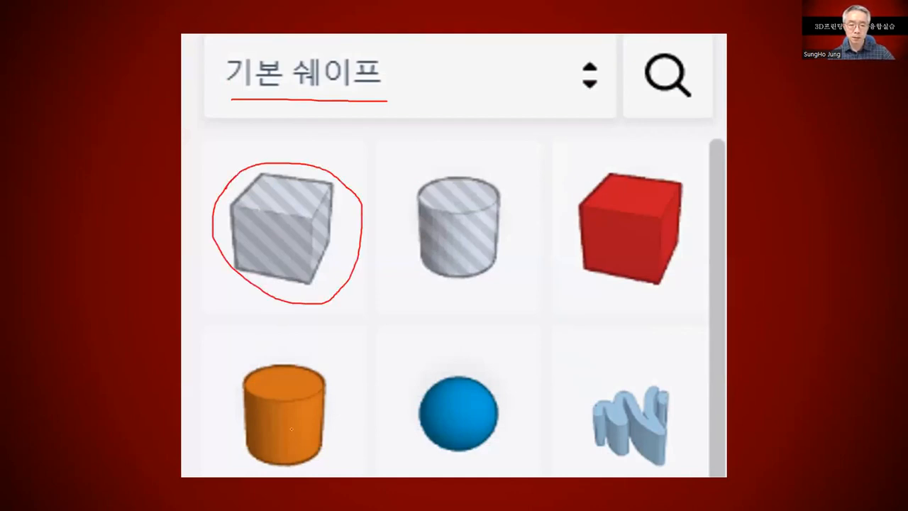
{"action": "mouse_move", "coordinate": [248, 358]}
{"action": "left_mouse_down"}
{"action": "mouse_move", "coordinate": [217, 405]}
{"action": "mouse_move", "coordinate": [305, 464]}
{"action": "mouse_move", "coordinate": [332, 337]}
{"action": "mouse_move", "coordinate": [238, 363]}
{"action": "left_mouse_up"}
{"action": "mouse_move", "coordinate": [429, 171]}
{"action": "left_mouse_down"}
{"action": "mouse_move", "coordinate": [413, 245]}
{"action": "mouse_move", "coordinate": [521, 250]}
{"action": "mouse_move", "coordinate": [461, 168]}
{"action": "mouse_move", "coordinate": [424, 173]}
{"action": "left_mouse_up"}
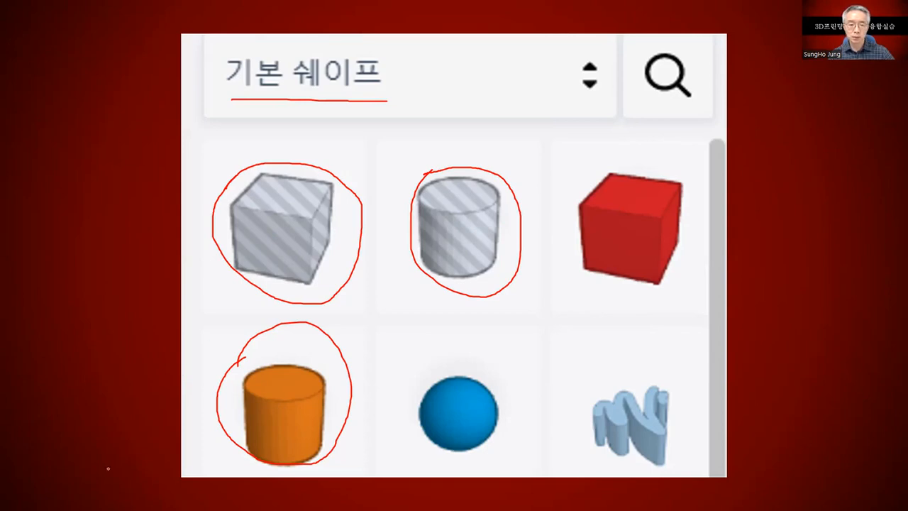
{"action": "left_click", "coordinate": [11, 502]}
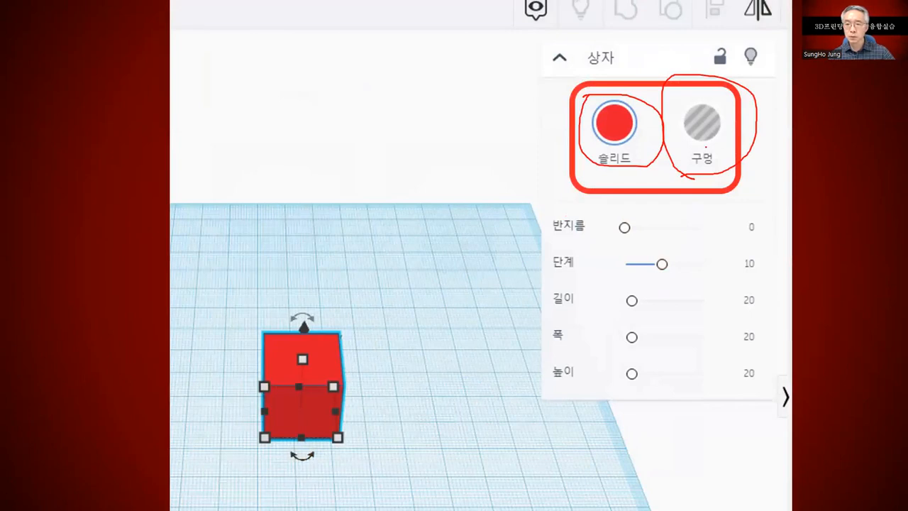
{"action": "mouse_move", "coordinate": [694, 177]}
{"action": "left_mouse_down"}
{"action": "mouse_move", "coordinate": [655, 96]}
{"action": "mouse_move", "coordinate": [733, 71]}
{"action": "mouse_move", "coordinate": [722, 187]}
{"action": "mouse_move", "coordinate": [689, 79]}
{"action": "mouse_move", "coordinate": [731, 82]}
{"action": "mouse_move", "coordinate": [693, 185]}
{"action": "left_mouse_up"}
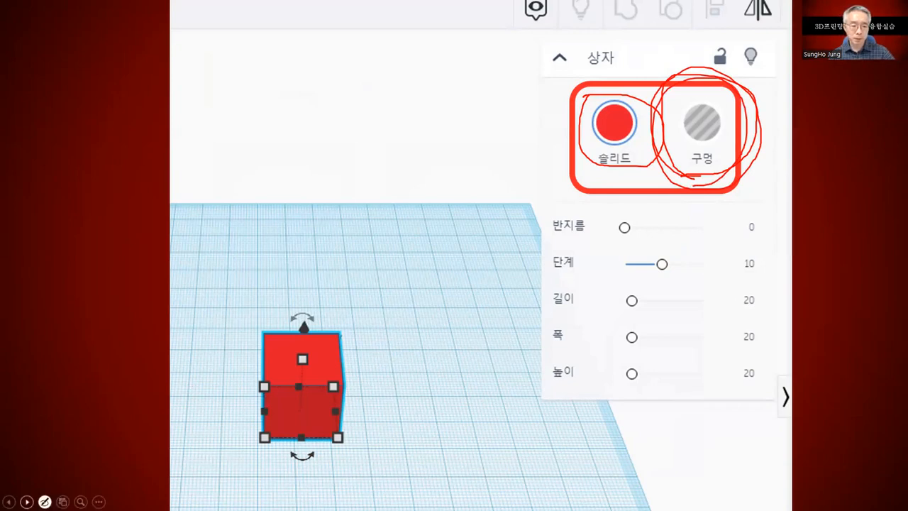
{"action": "key", "text": "Right"}
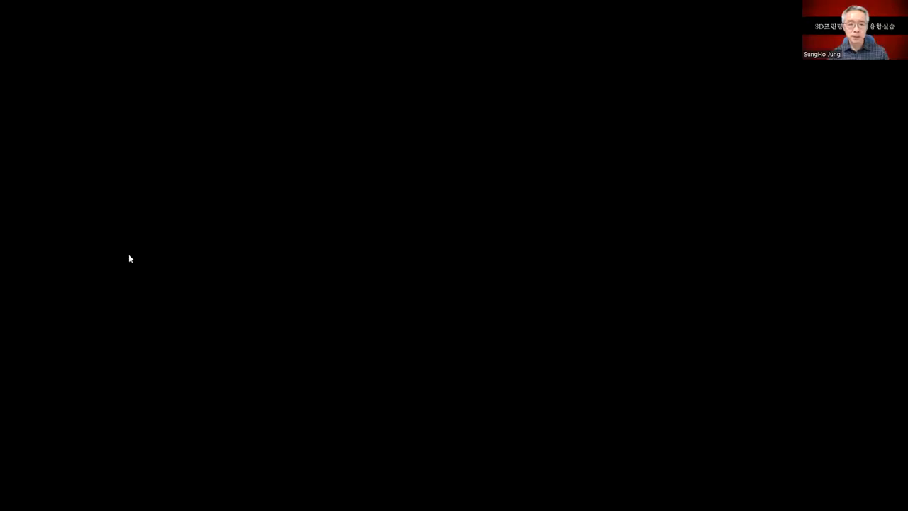
Delete all shapes from the workplane and place a solid red box on it
{"action": "key", "text": "ctrl+a"}
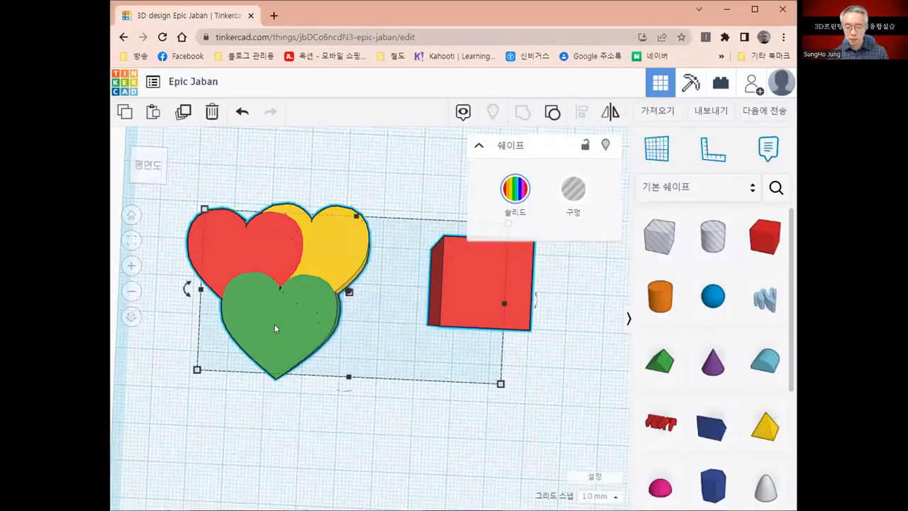
{"action": "key", "text": "Delete"}
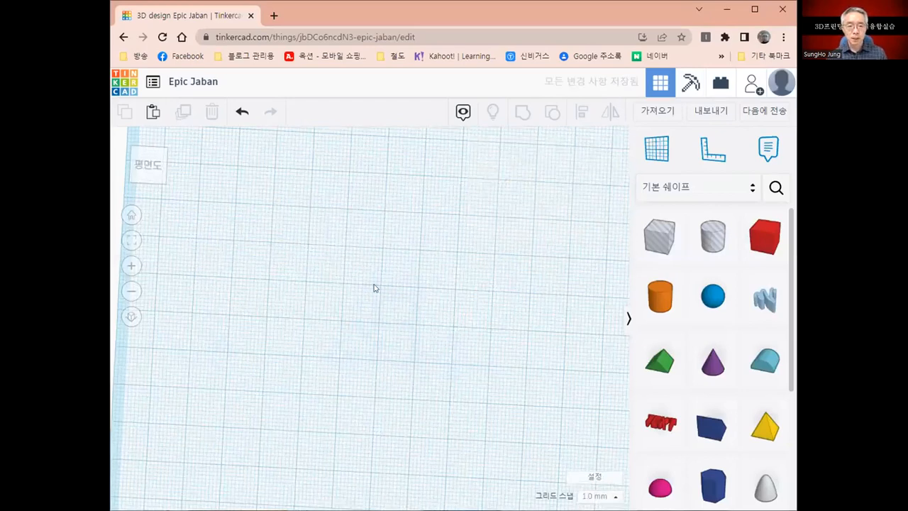
{"action": "right_click_drag", "start_coordinate": [373, 286], "coordinate": [390, 297]}
{"action": "right_click_drag", "start_coordinate": [490, 269], "coordinate": [625, 268]}
{"action": "left_click", "coordinate": [765, 236]}
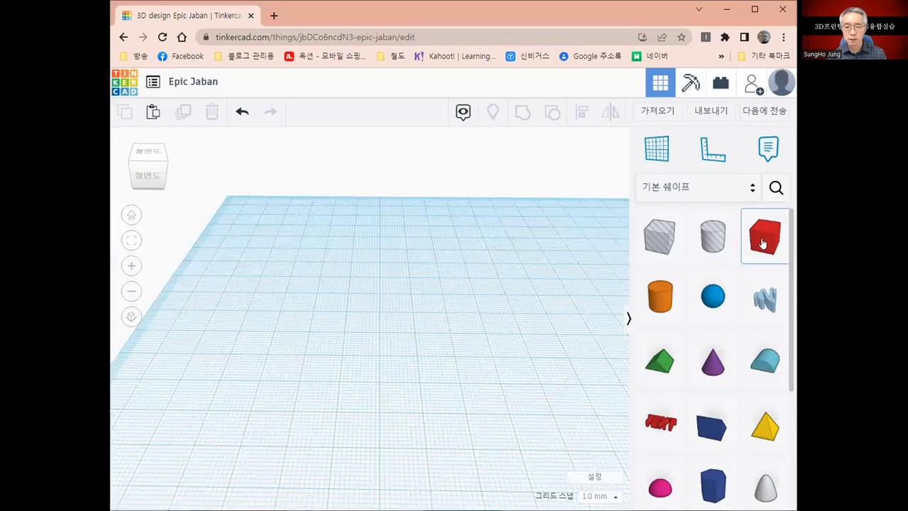
{"action": "left_click", "coordinate": [560, 288]}
{"action": "left_click", "coordinate": [352, 334]}
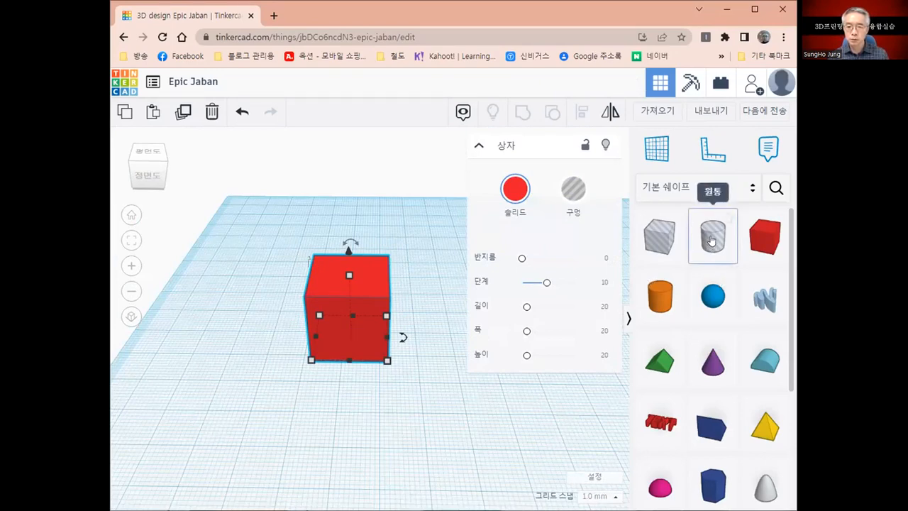
Place a hole cylinder beside the red box and move it 36 mm sideways and 21 mm forward, in front of the box
{"action": "left_click_drag", "start_coordinate": [712, 242], "coordinate": [461, 315]}
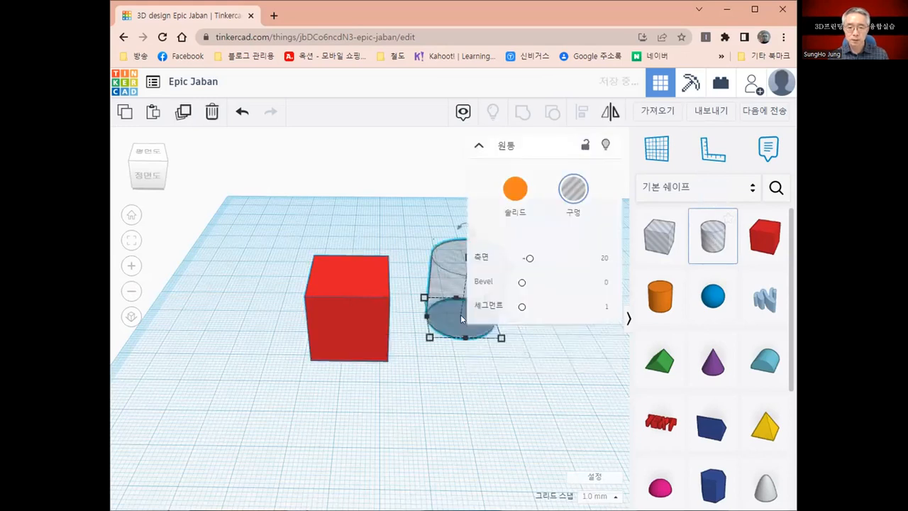
{"action": "left_click", "coordinate": [462, 381]}
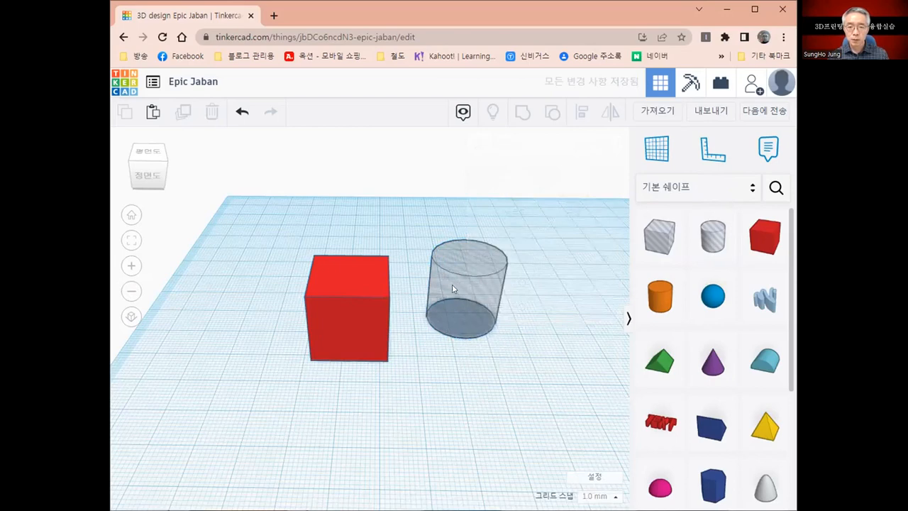
{"action": "left_click_drag", "start_coordinate": [433, 325], "coordinate": [233, 432]}
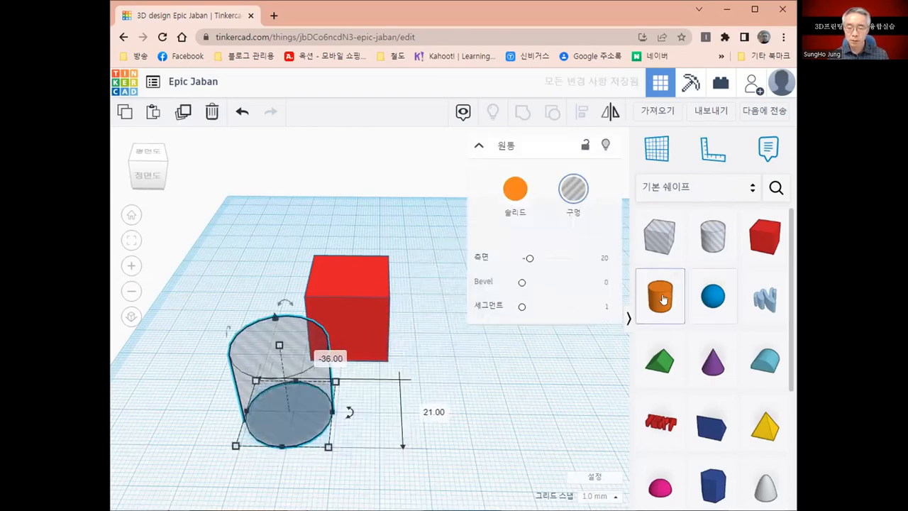
Place an orange solid cylinder, shift it 8 mm sideways and 9 mm forward, and convert it into a hole (구멍)
{"action": "left_click_drag", "start_coordinate": [662, 300], "coordinate": [450, 386]}
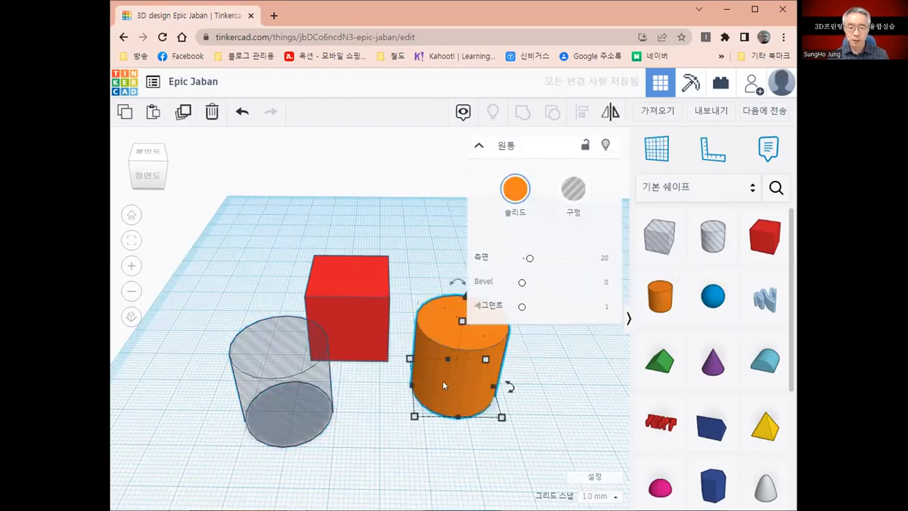
{"action": "left_click_drag", "start_coordinate": [448, 373], "coordinate": [414, 406]}
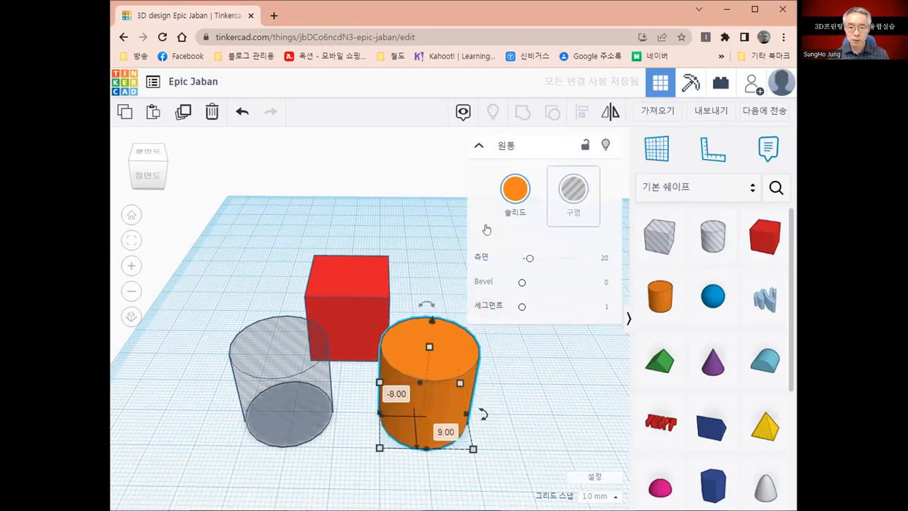
{"action": "left_click", "coordinate": [574, 190]}
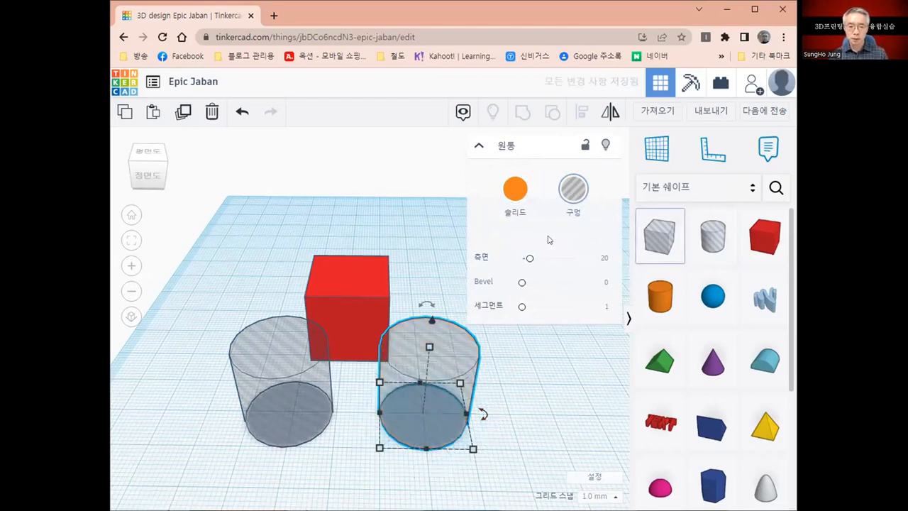
Place a hole box behind the first hole cylinder, and reposition the red box beside it as a hole (구멍)
{"action": "left_click", "coordinate": [261, 277]}
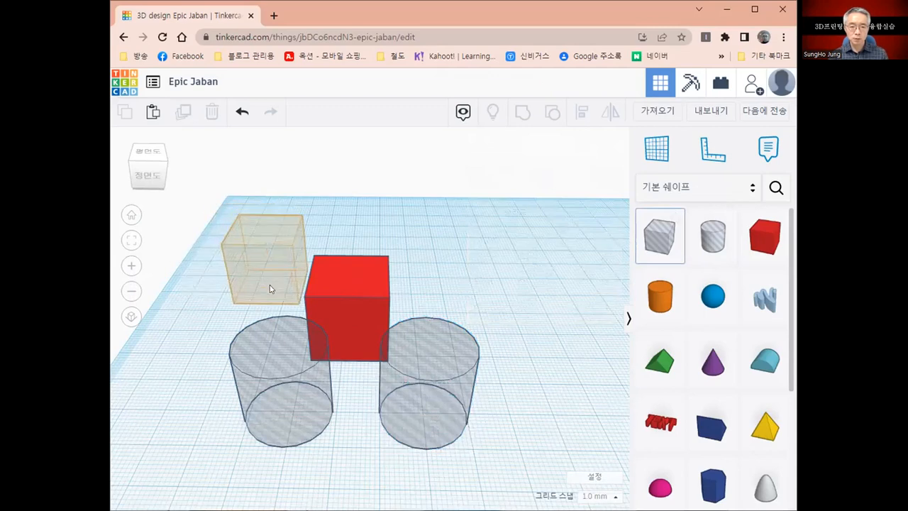
{"action": "left_click", "coordinate": [270, 289]}
{"action": "left_click_drag", "start_coordinate": [364, 280], "coordinate": [374, 258]}
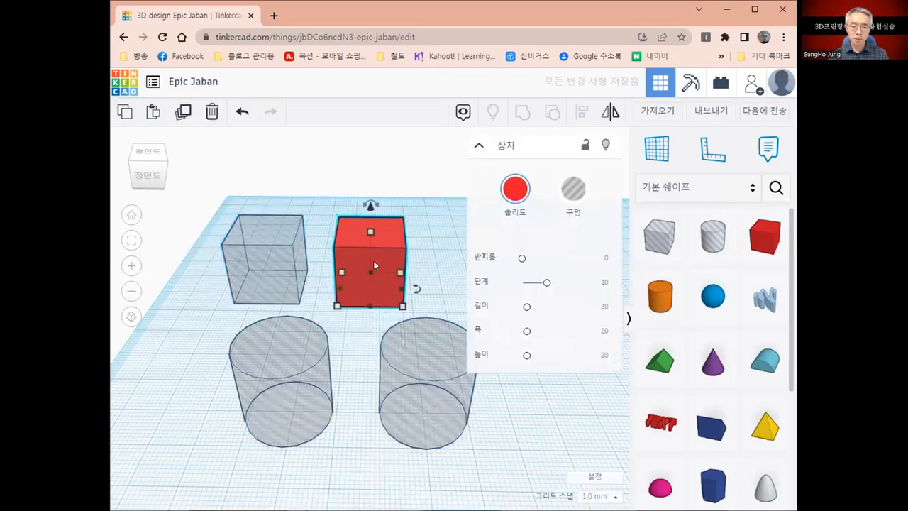
{"action": "left_click", "coordinate": [574, 188]}
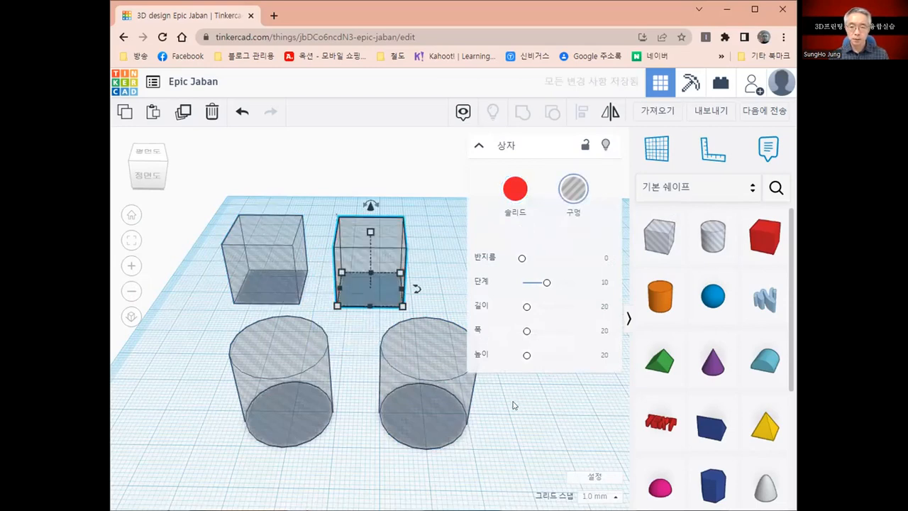
Place a star (별) shape on the empty part of the workplane beside the hole boxes
{"action": "middle_click_drag", "start_coordinate": [450, 390], "coordinate": [206, 400]}
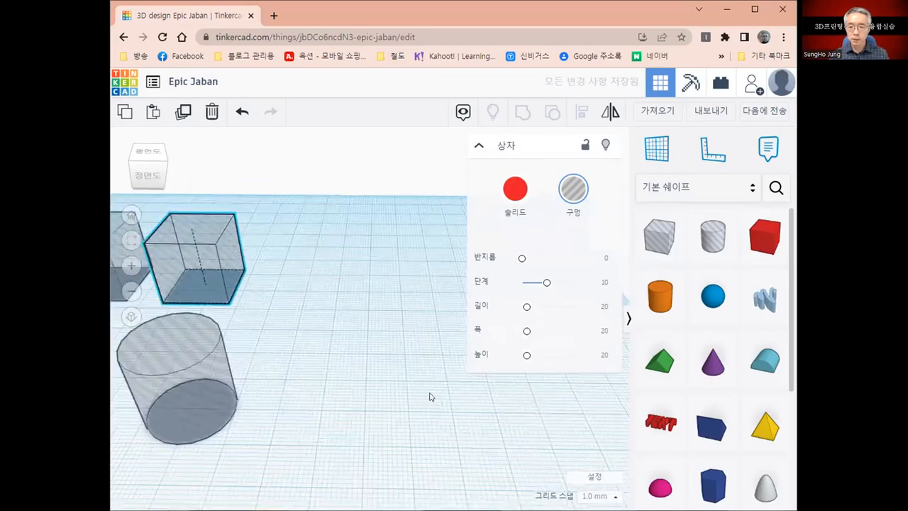
{"action": "scroll", "coordinate": [713, 391], "scroll_direction": "down", "scroll_amount": 3}
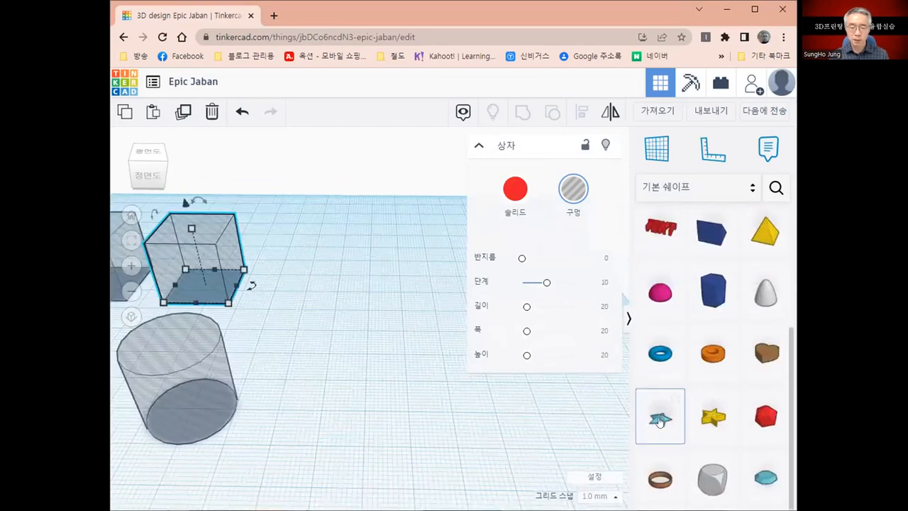
{"action": "left_click_drag", "start_coordinate": [660, 418], "coordinate": [349, 303]}
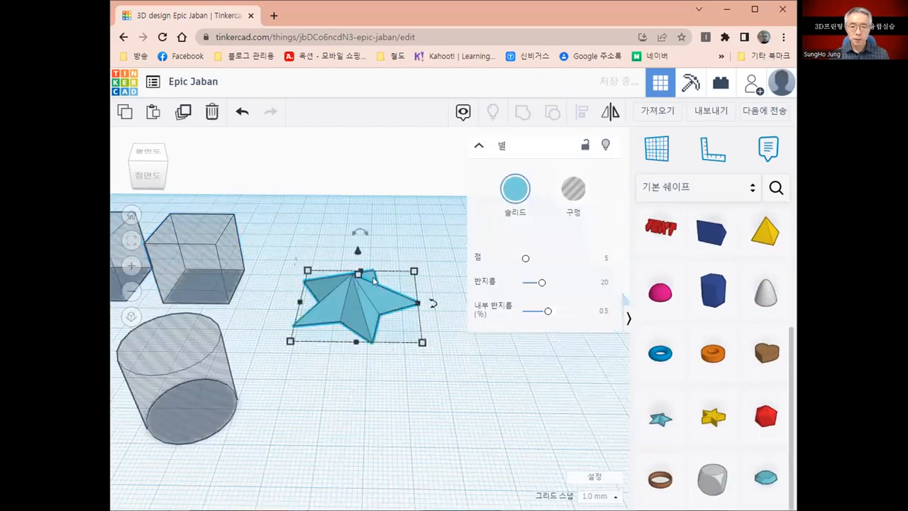
Colour the star solid red and convert it into a hole (구멍)
{"action": "left_click", "coordinate": [515, 192]}
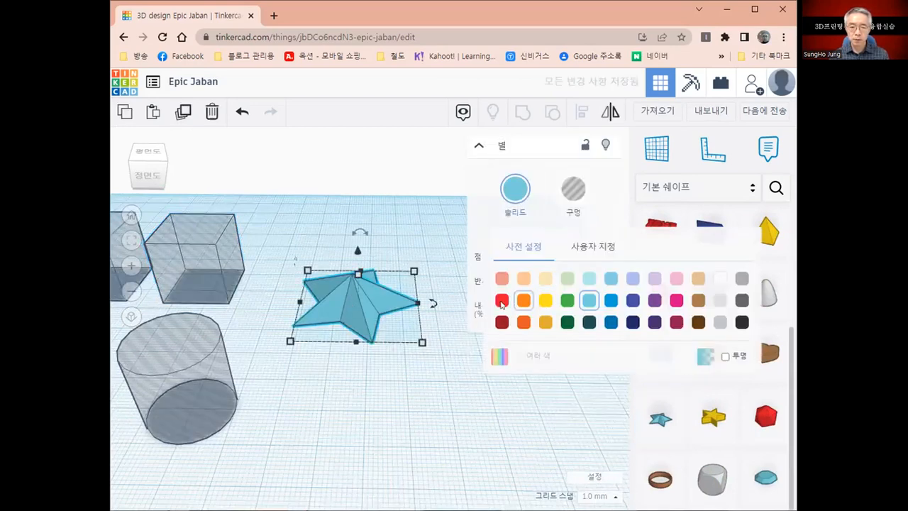
{"action": "left_click", "coordinate": [502, 301]}
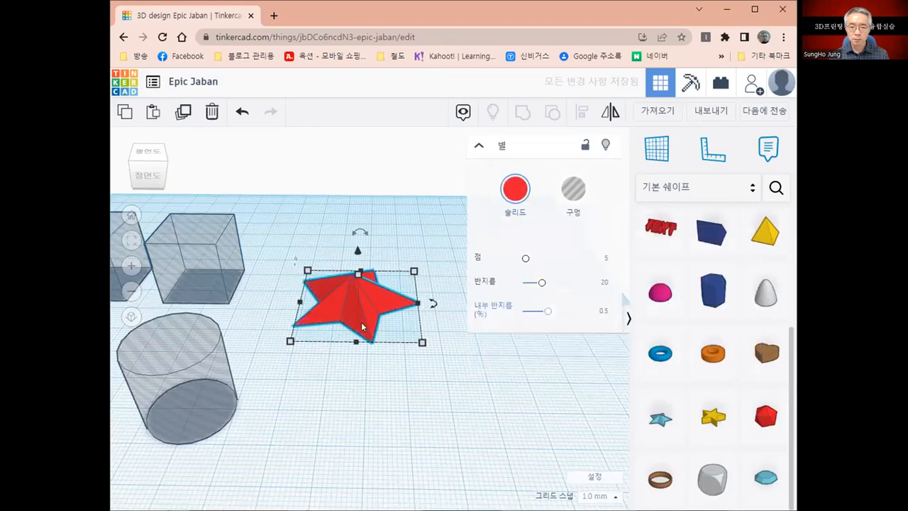
{"action": "left_click", "coordinate": [573, 190]}
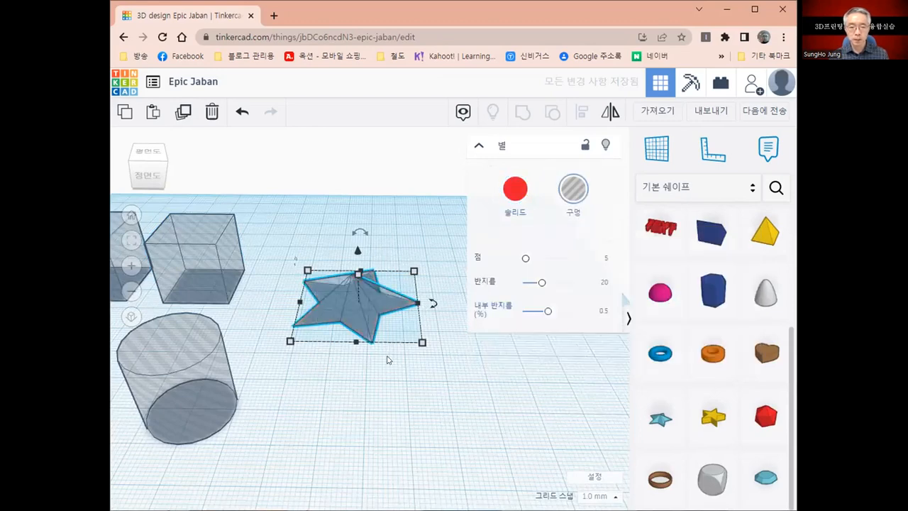
Place a text (문자) shape in front of the star, change its text to 구멍, and clear the selection
{"action": "right_click_drag", "start_coordinate": [333, 425], "coordinate": [371, 355]}
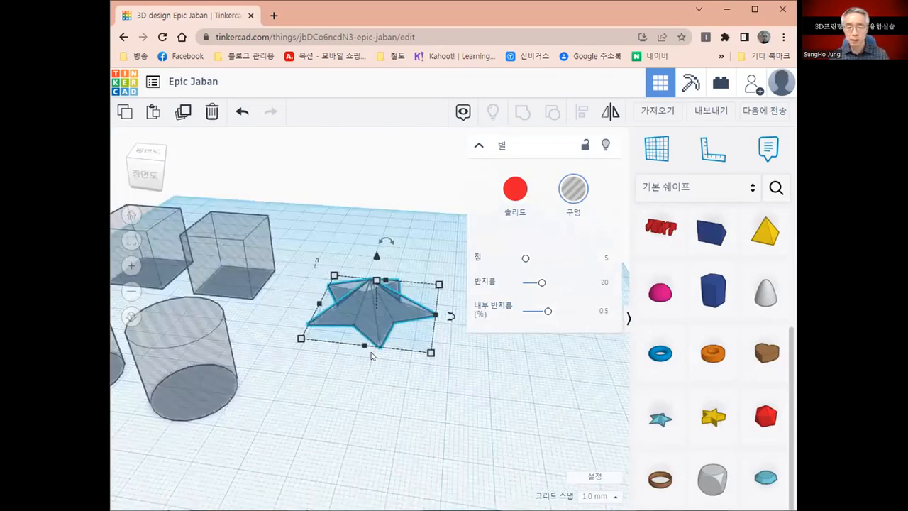
{"action": "left_click", "coordinate": [661, 228]}
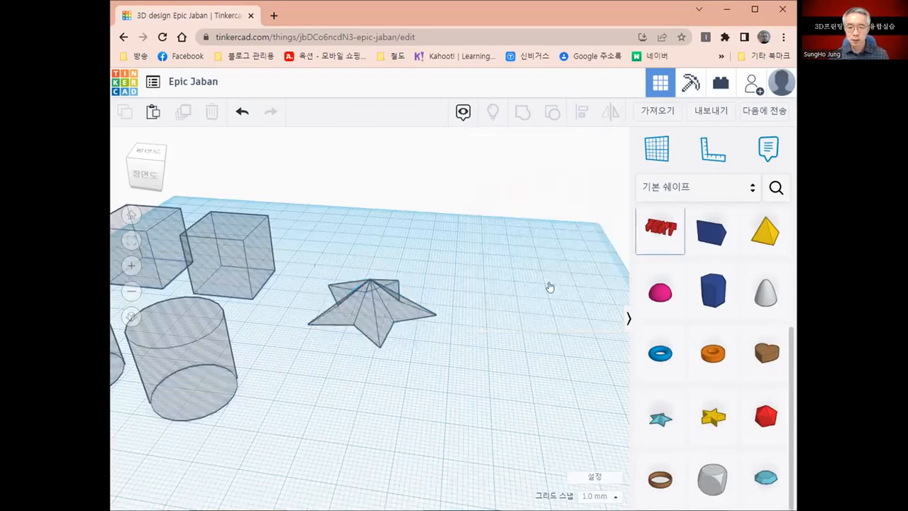
{"action": "left_click", "coordinate": [437, 410]}
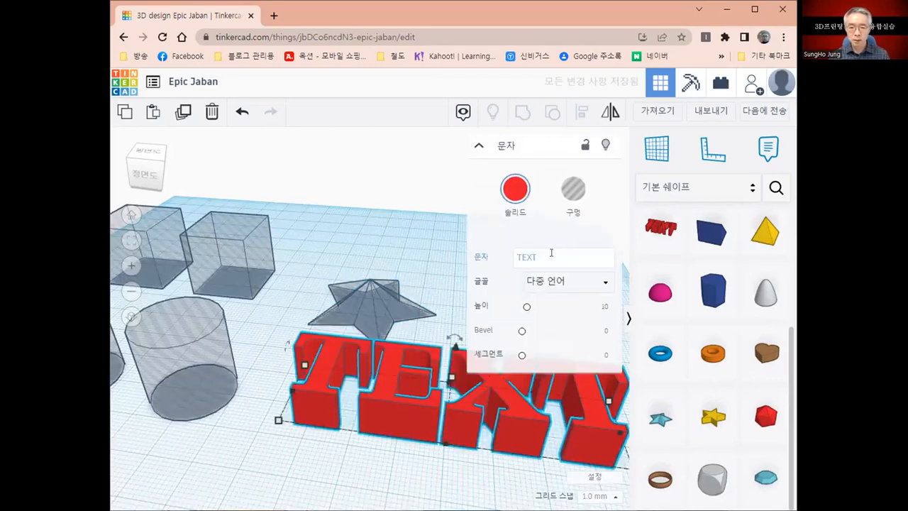
{"action": "left_click", "coordinate": [551, 252]}
{"action": "double_click", "coordinate": [551, 252]}
{"action": "key", "text": "BackSpace"}
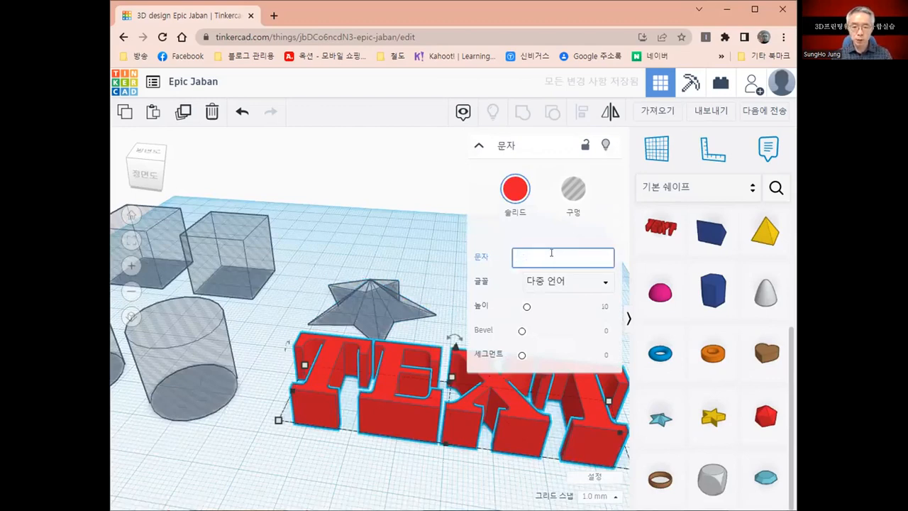
{"action": "type", "text": "구멍"}
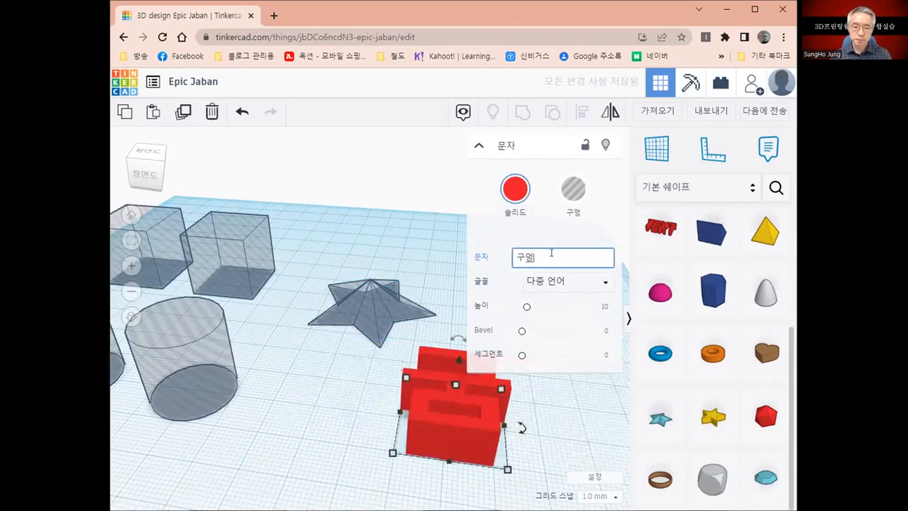
{"action": "left_click", "coordinate": [281, 417]}
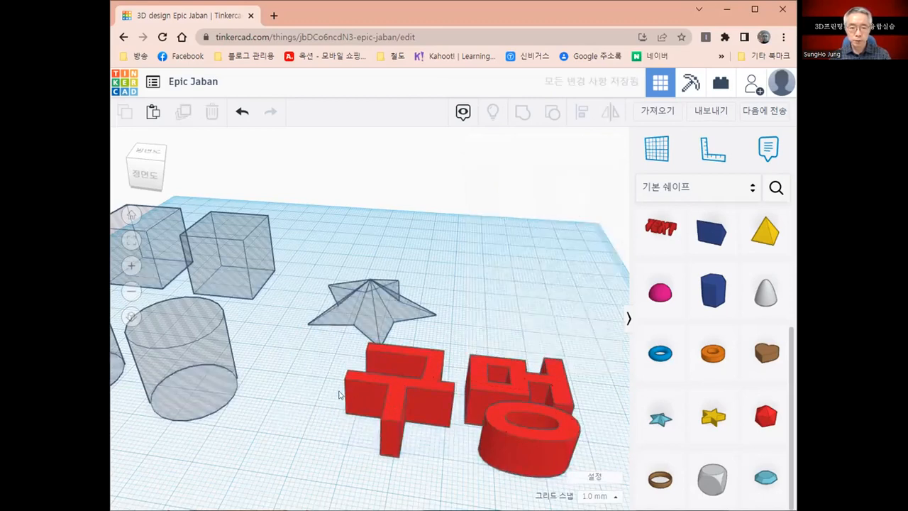
Move the 구멍 text 12.71 mm sideways and 3.78 mm lengthwise, convert it into a hole, and clear the selection
{"action": "left_click_drag", "start_coordinate": [405, 385], "coordinate": [354, 394]}
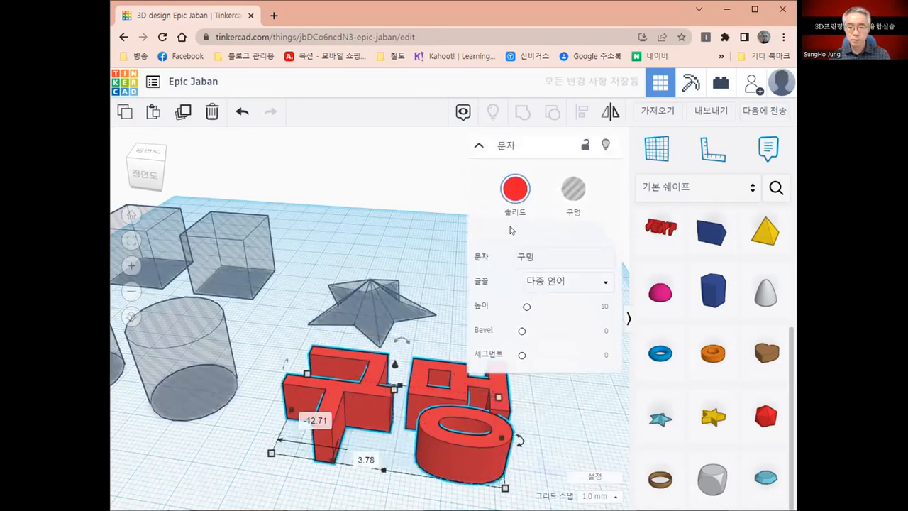
{"action": "left_click", "coordinate": [573, 191]}
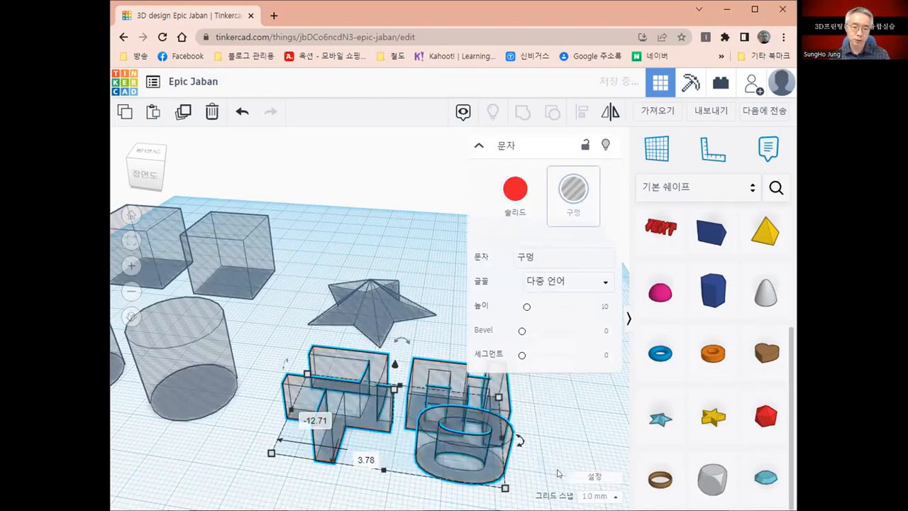
{"action": "right_click_drag", "start_coordinate": [547, 426], "coordinate": [354, 446]}
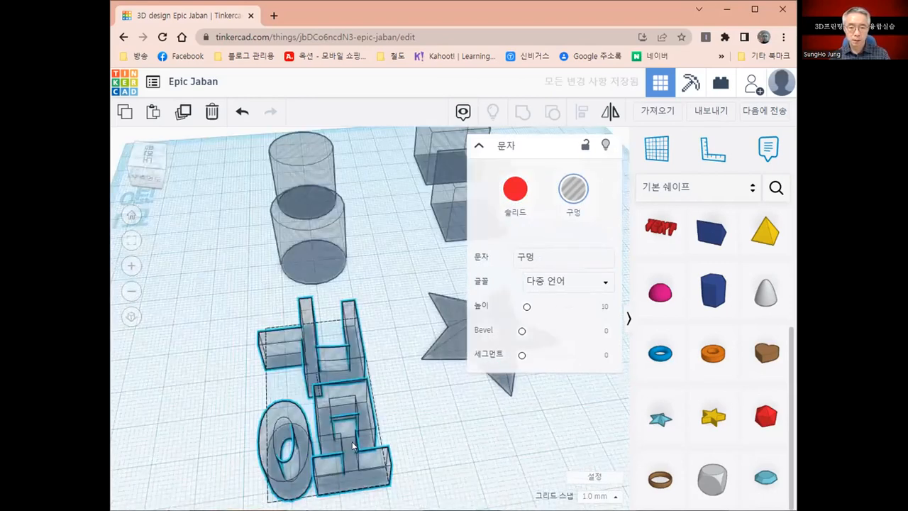
{"action": "right_click_drag", "start_coordinate": [515, 445], "coordinate": [342, 396]}
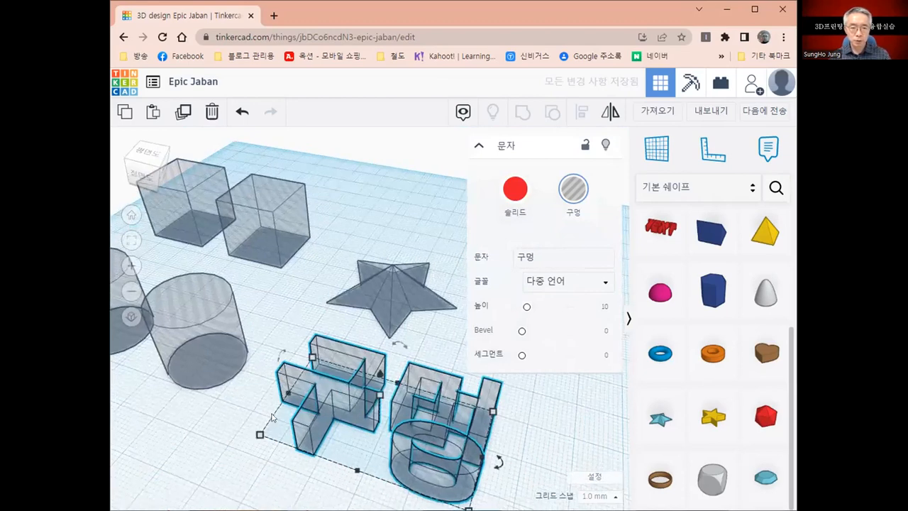
{"action": "right_click_drag", "start_coordinate": [266, 376], "coordinate": [271, 360]}
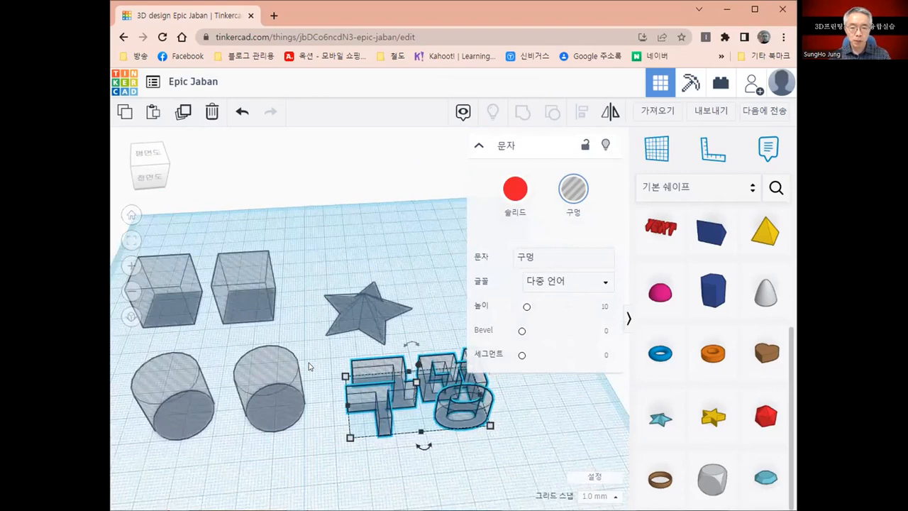
{"action": "scroll", "coordinate": [317, 454], "scroll_direction": "down", "scroll_amount": 1}
{"action": "left_click", "coordinate": [317, 454]}
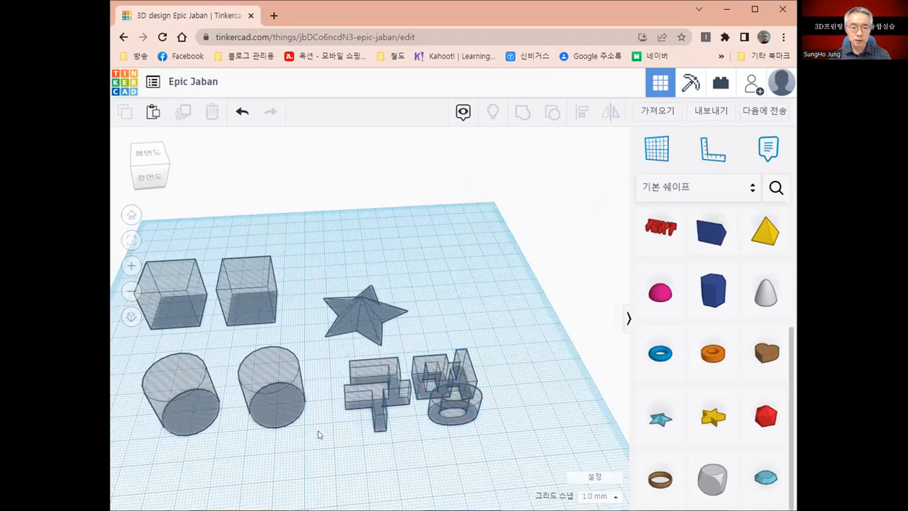
Select all six hole shapes and delete them from the workplane
{"action": "key", "text": "f"}
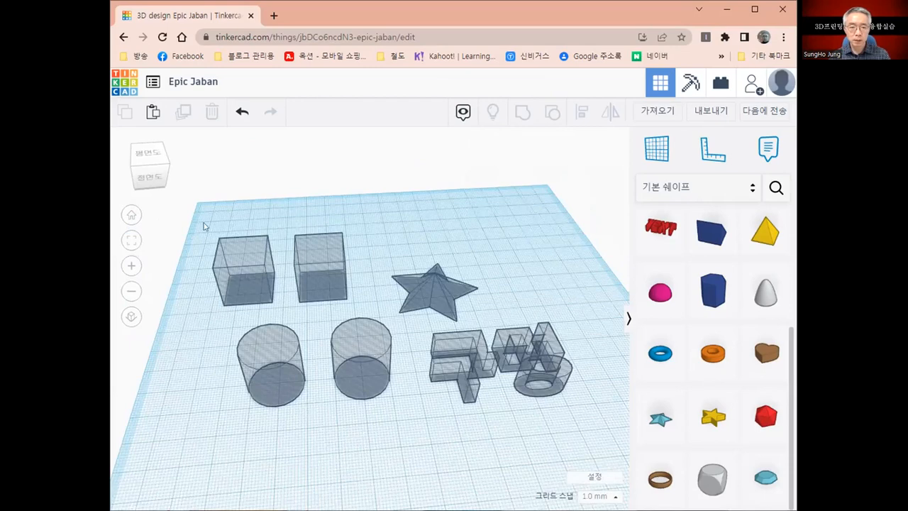
{"action": "left_click_drag", "start_coordinate": [208, 223], "coordinate": [581, 461]}
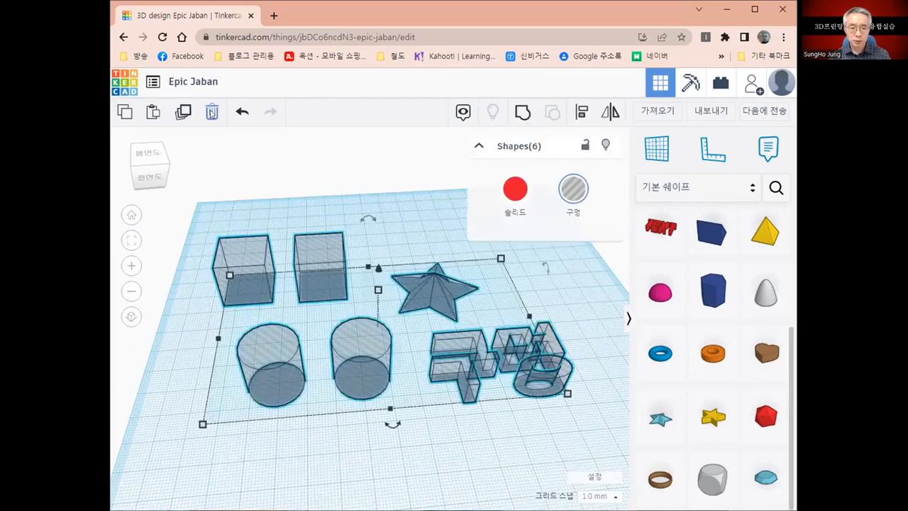
{"action": "left_click", "coordinate": [212, 112]}
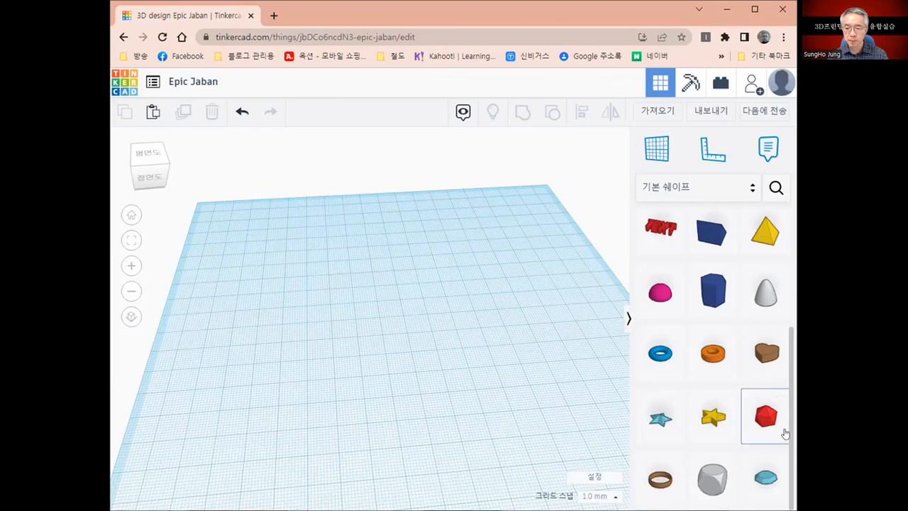
{"action": "scroll", "coordinate": [789, 426], "scroll_direction": "up", "scroll_amount": 3}
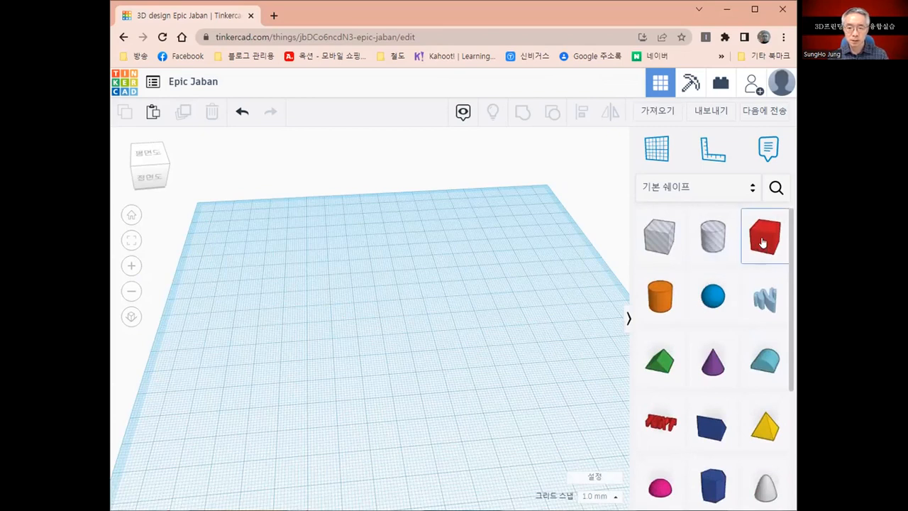
Place a red box (상자) on the workplane and a ruler with its origin 38 mm and 37 mm from the box's near corner
{"action": "left_click_drag", "start_coordinate": [763, 244], "coordinate": [354, 302]}
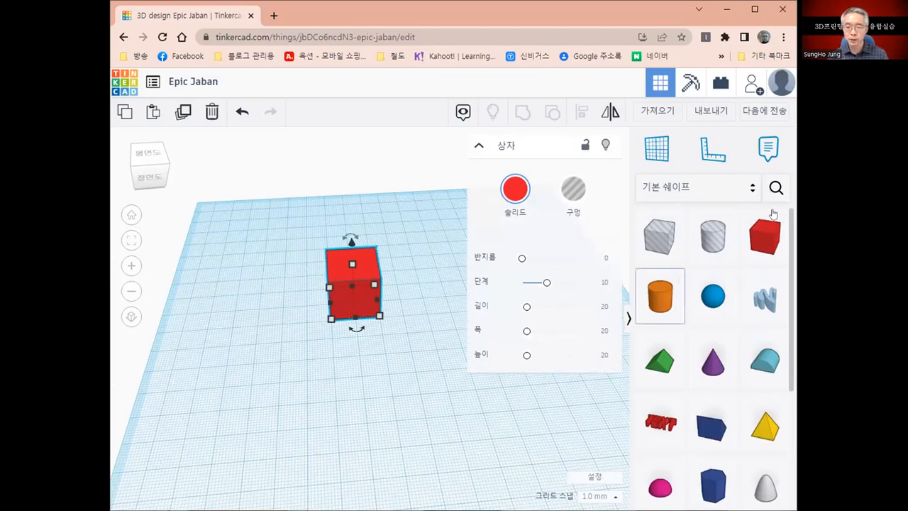
{"action": "left_click", "coordinate": [707, 154]}
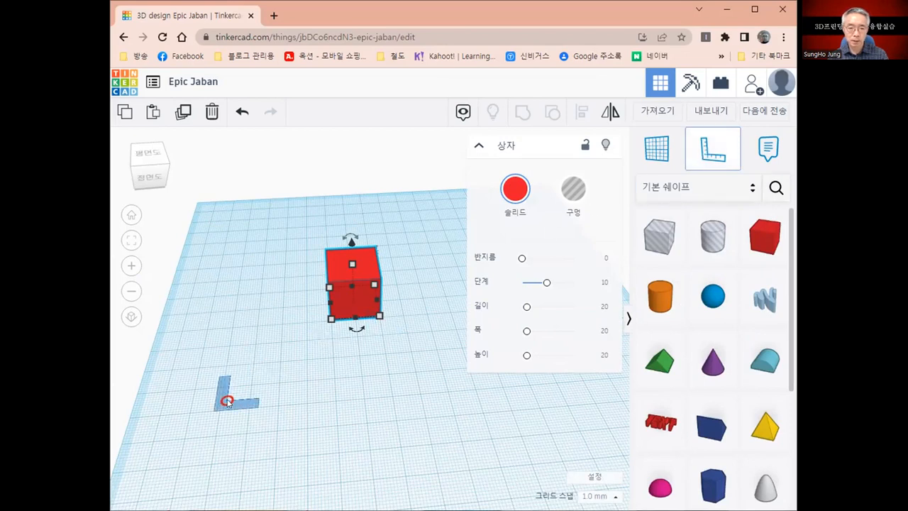
{"action": "left_click", "coordinate": [227, 401]}
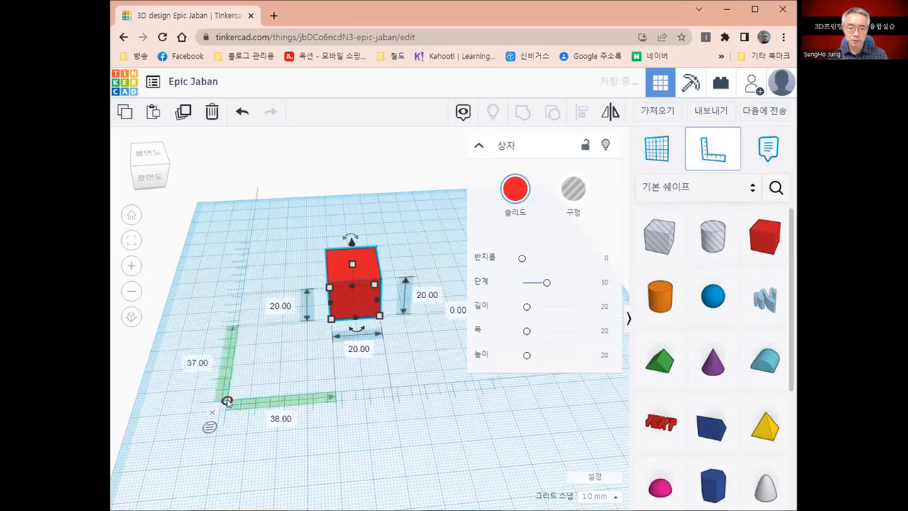
Set the red box's length and width to 50 mm each
{"action": "left_click", "coordinate": [275, 306]}
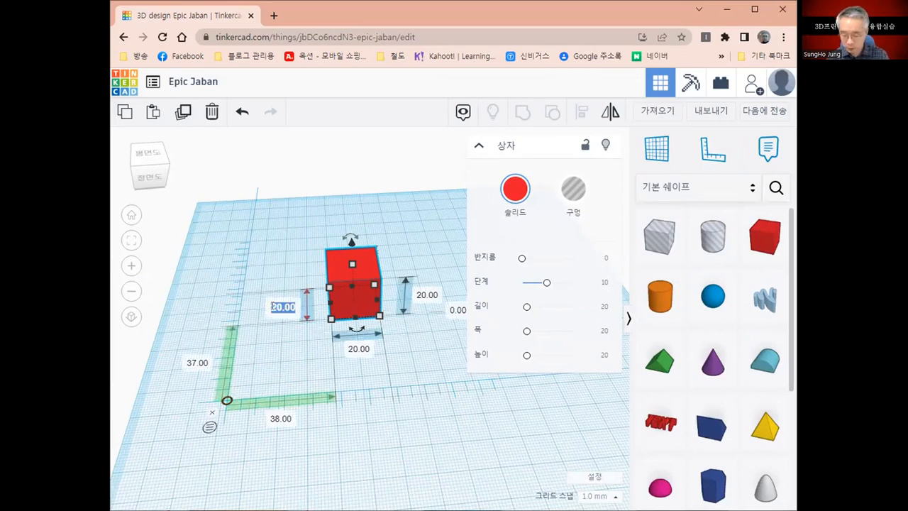
{"action": "type", "text": "40"}
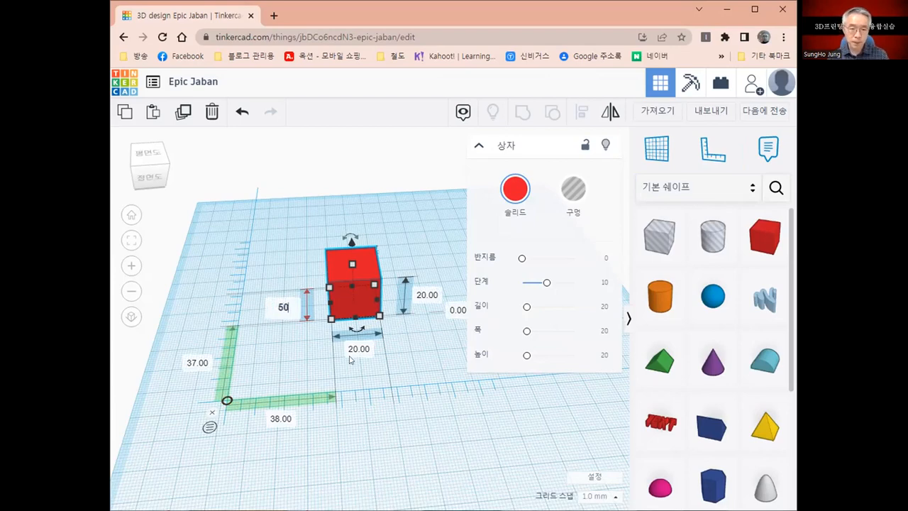
{"action": "key", "text": "Tab"}
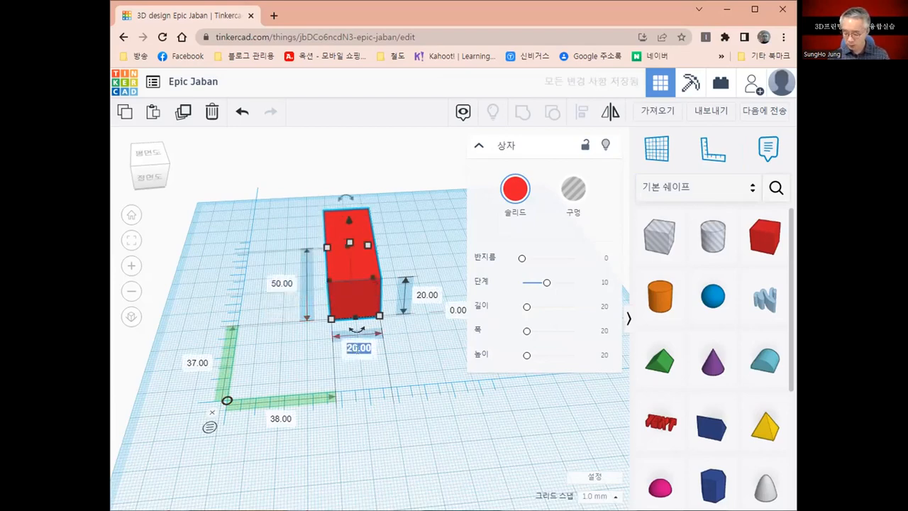
{"action": "type", "text": "50"}
{"action": "key", "text": "Return"}
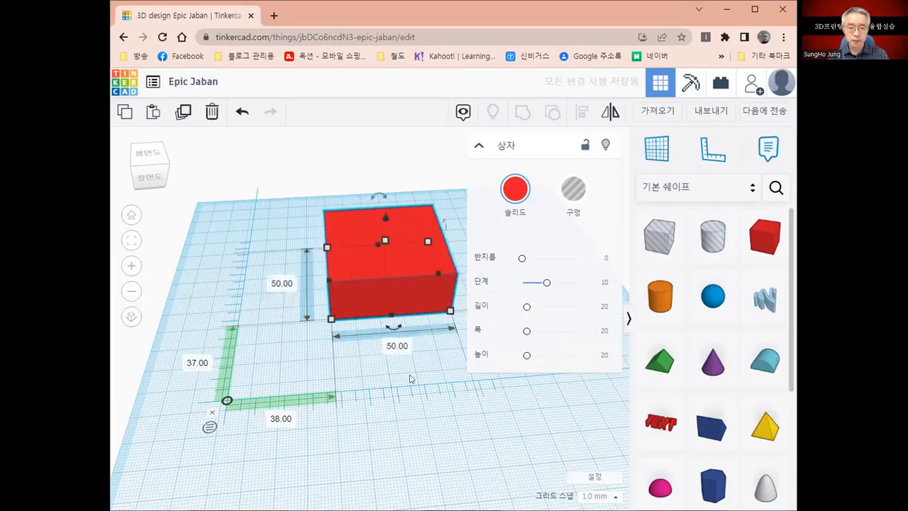
Move the red box to 30 mm sideways and 15 mm lengthwise from the ruler origin, and clear the selection
{"action": "mouse_move", "coordinate": [414, 377]}
{"action": "right_mouse_down"}
{"action": "mouse_move", "coordinate": [365, 415]}
{"action": "mouse_move", "coordinate": [428, 386]}
{"action": "mouse_move", "coordinate": [418, 379]}
{"action": "right_mouse_up"}
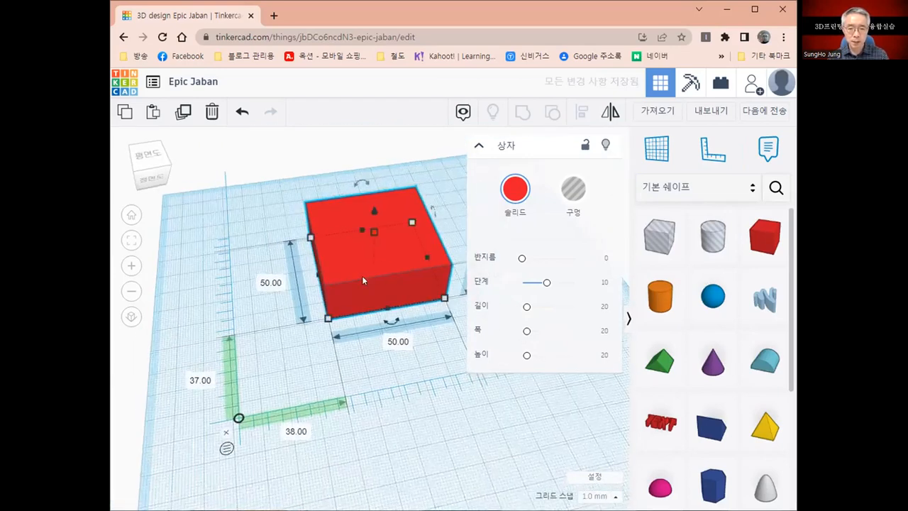
{"action": "key", "text": "ctrl+z"}
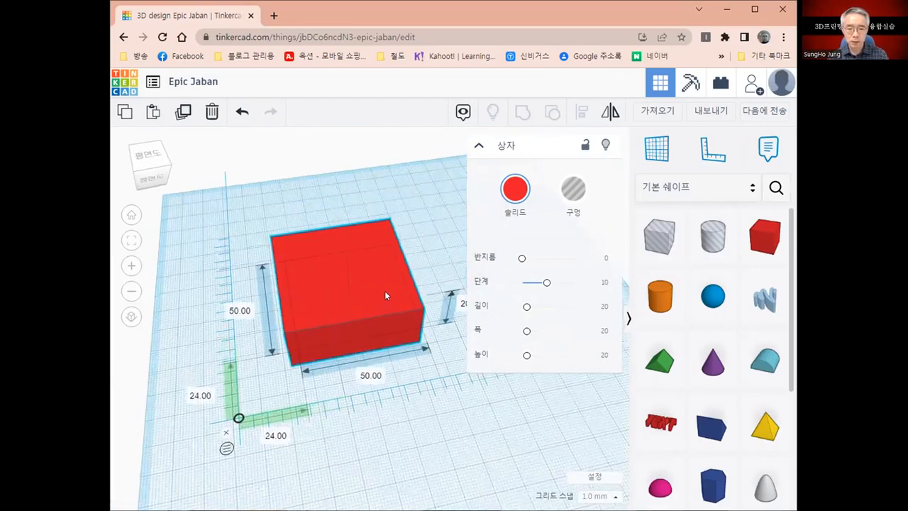
{"action": "key", "text": "ctrl+z"}
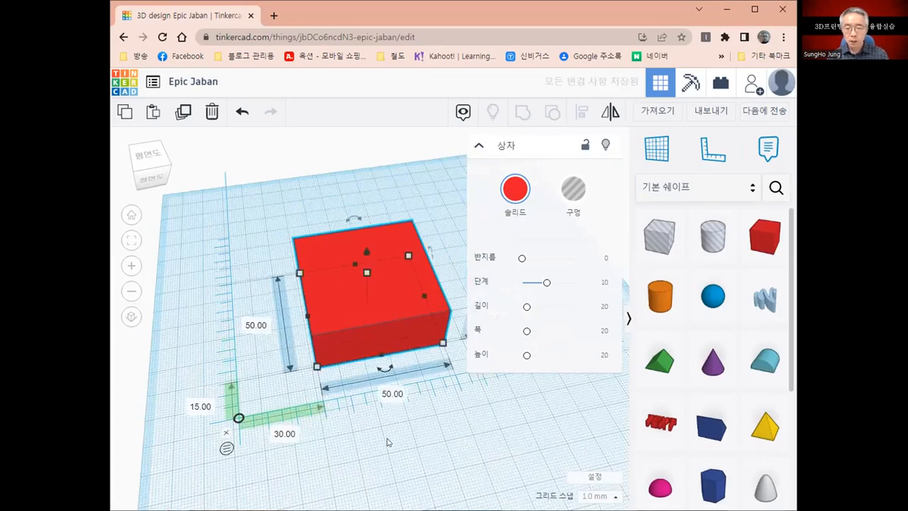
{"action": "left_click", "coordinate": [383, 438]}
{"action": "right_click_drag", "start_coordinate": [384, 438], "coordinate": [409, 442]}
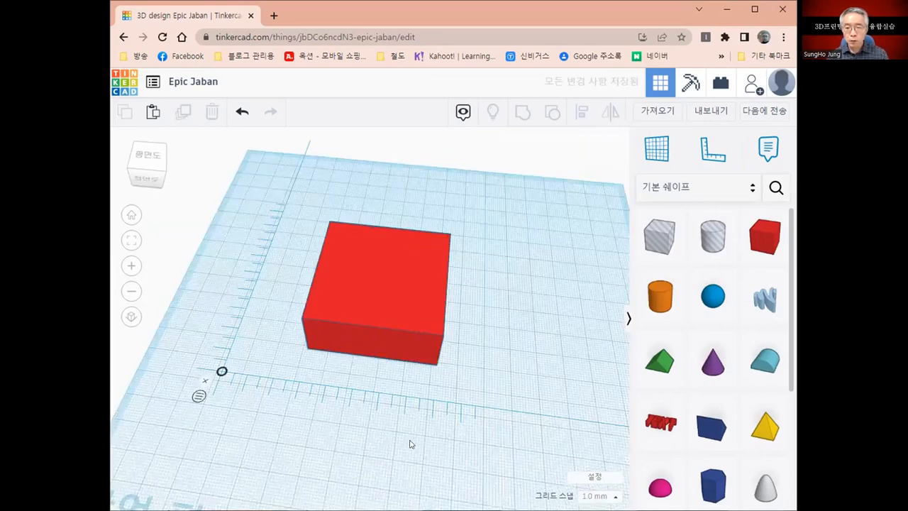
Place a hole cylinder (원통) beside the red box and move it sideways into the box, 47 mm from the ruler origin
{"action": "left_click", "coordinate": [712, 245]}
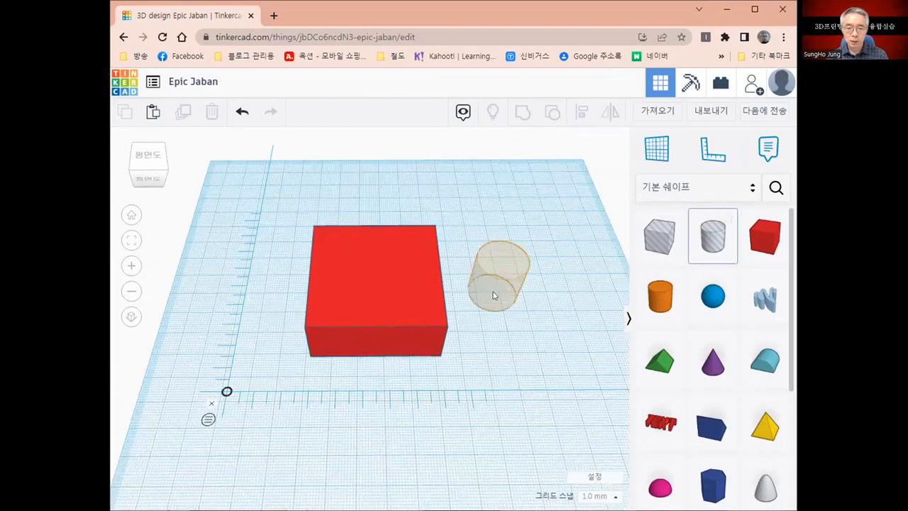
{"action": "left_click", "coordinate": [494, 295]}
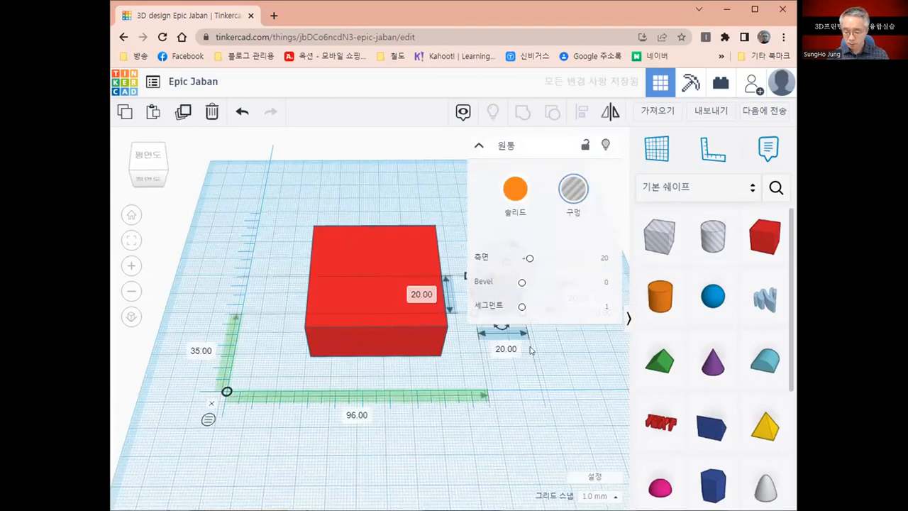
{"action": "key", "text": "Left"}
{"action": "key", "text": "Left"}
{"action": "key", "text": "Left"}
{"action": "key", "text": "Left"}
{"action": "key", "text": "Left"}
{"action": "key", "text": "Left"}
{"action": "key", "text": "Left"}
{"action": "key", "text": "Left"}
{"action": "key", "text": "Left"}
{"action": "key", "text": "Left"}
{"action": "key", "text": "Left"}
{"action": "key", "text": "Left"}
{"action": "key", "text": "Left"}
{"action": "key", "text": "Left"}
{"action": "key", "text": "Left"}
{"action": "key", "text": "Left"}
{"action": "key", "text": "Left"}
{"action": "key", "text": "Left"}
{"action": "key", "text": "Left"}
{"action": "key", "text": "Left"}
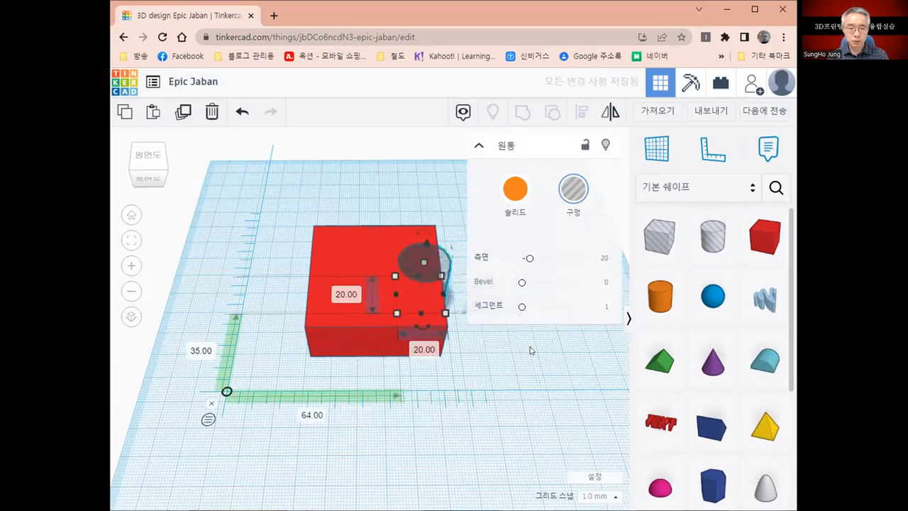
{"action": "key", "text": "Left"}
{"action": "key", "text": "Left"}
{"action": "key", "text": "Left"}
{"action": "key", "text": "Left"}
{"action": "key", "text": "Left"}
{"action": "key", "text": "Left"}
{"action": "key", "text": "Left"}
{"action": "key", "text": "Left"}
{"action": "key", "text": "Left"}
{"action": "key", "text": "Left"}
{"action": "key", "text": "Left"}
{"action": "key", "text": "Left"}
{"action": "key", "text": "Left"}
{"action": "key", "text": "Left"}
{"action": "key", "text": "Left"}
{"action": "key", "text": "Left"}
{"action": "key", "text": "Left"}
{"action": "key", "text": "Left"}
{"action": "key", "text": "Left"}
{"action": "key", "text": "Left"}
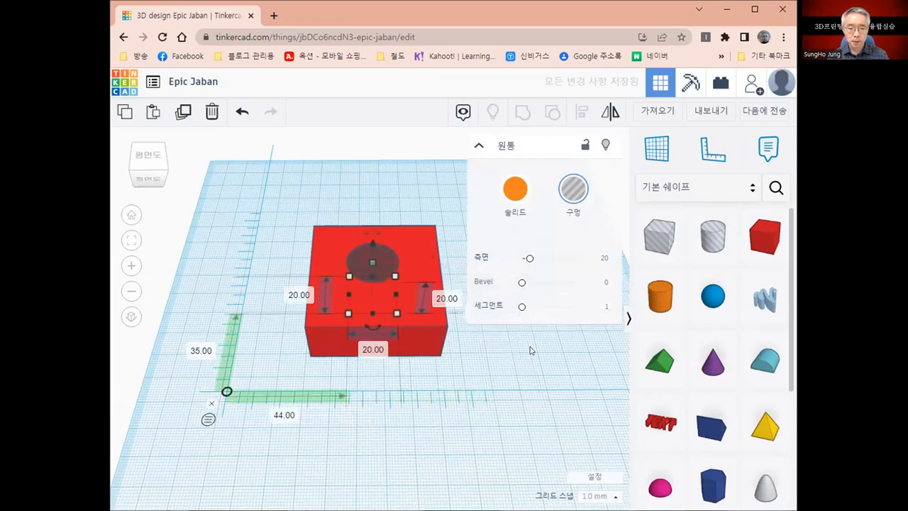
{"action": "key", "text": "Right"}
{"action": "key", "text": "Right"}
{"action": "key", "text": "Right"}
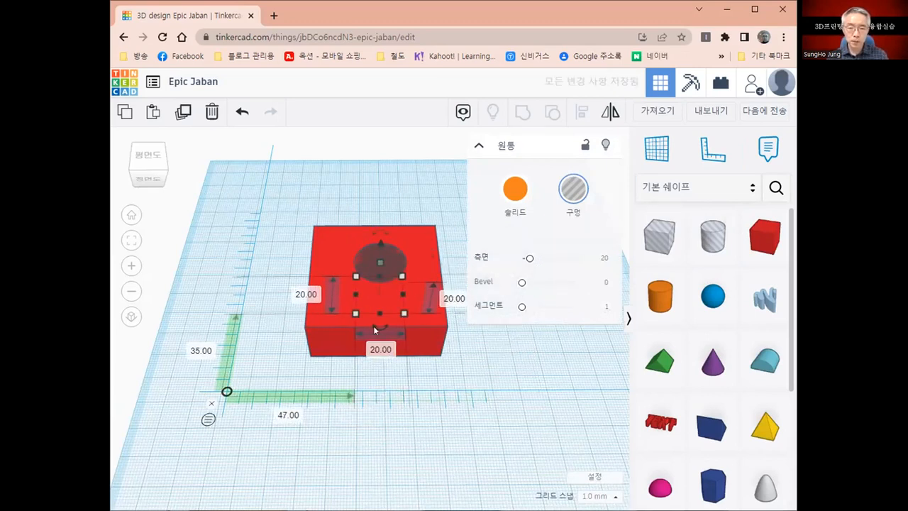
Move the hole cylinder over the box's far corner, 64 mm sideways and 48 mm lengthwise from the ruler origin
{"action": "left_click", "coordinate": [422, 343]}
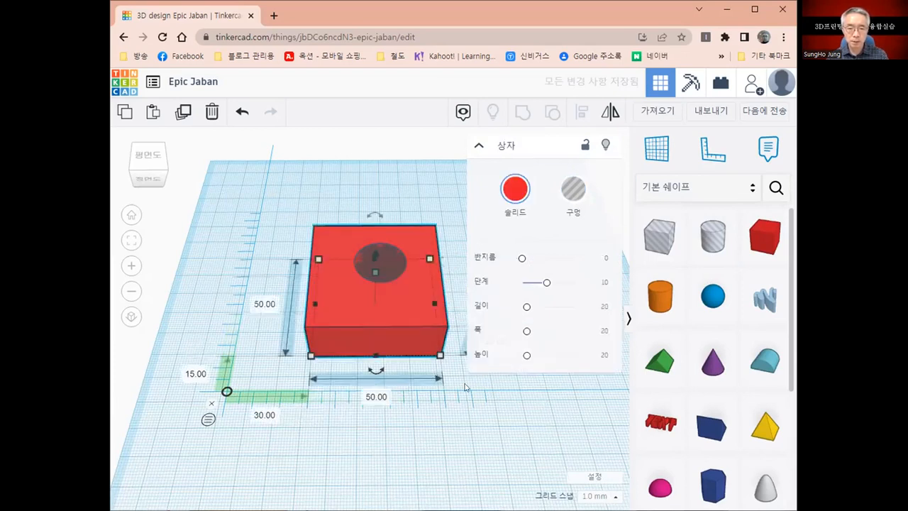
{"action": "right_click_drag", "start_coordinate": [357, 387], "coordinate": [307, 272]}
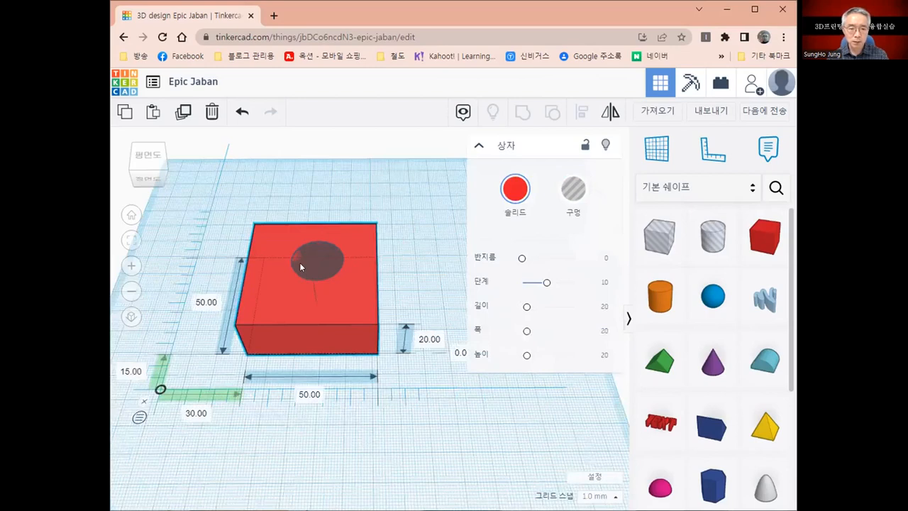
{"action": "left_click", "coordinate": [299, 262]}
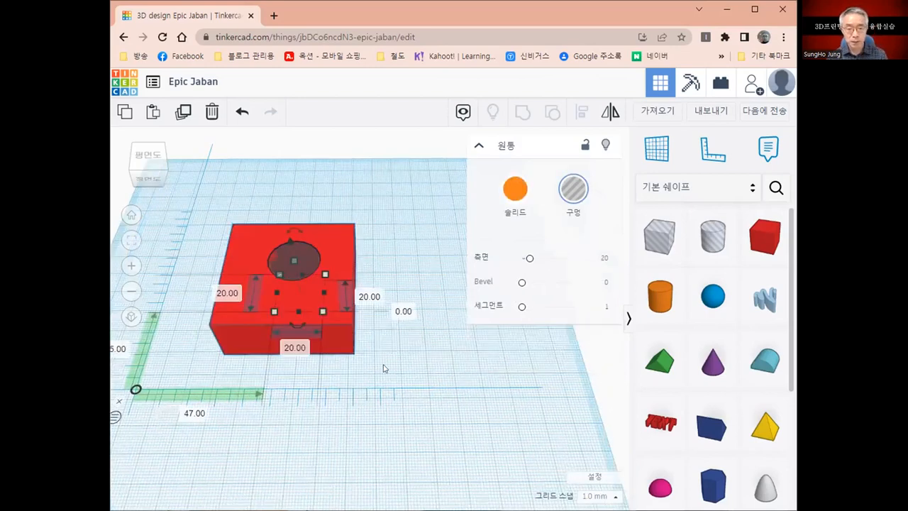
{"action": "left_click_drag", "start_coordinate": [310, 266], "coordinate": [346, 230]}
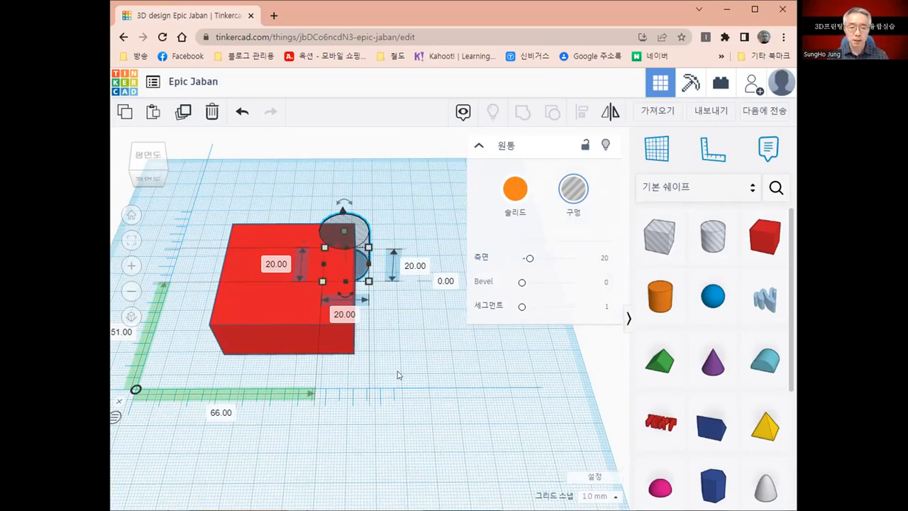
{"action": "key", "text": "Escape"}
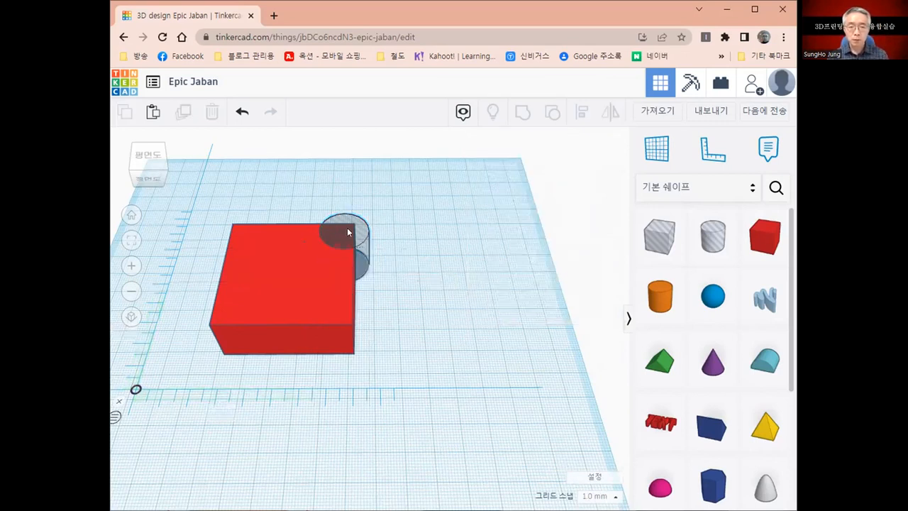
{"action": "left_click", "coordinate": [347, 231]}
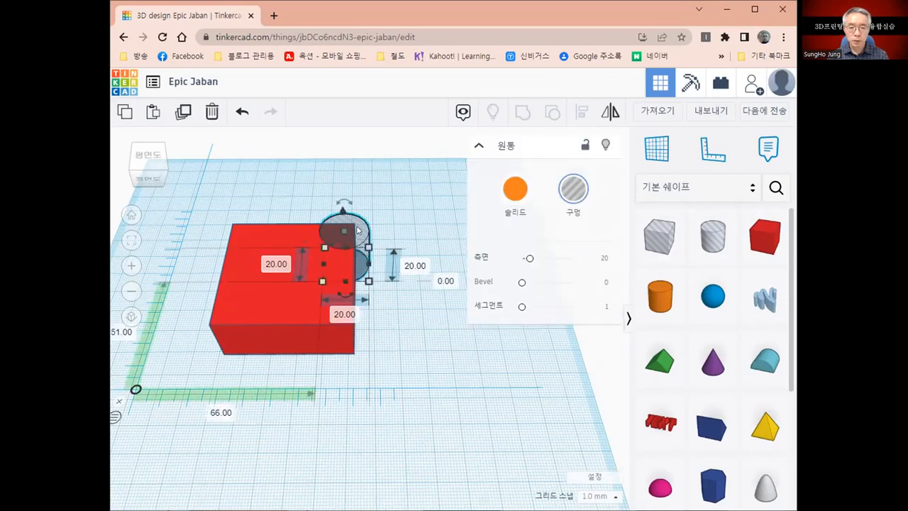
{"action": "key", "text": "shift+Down"}
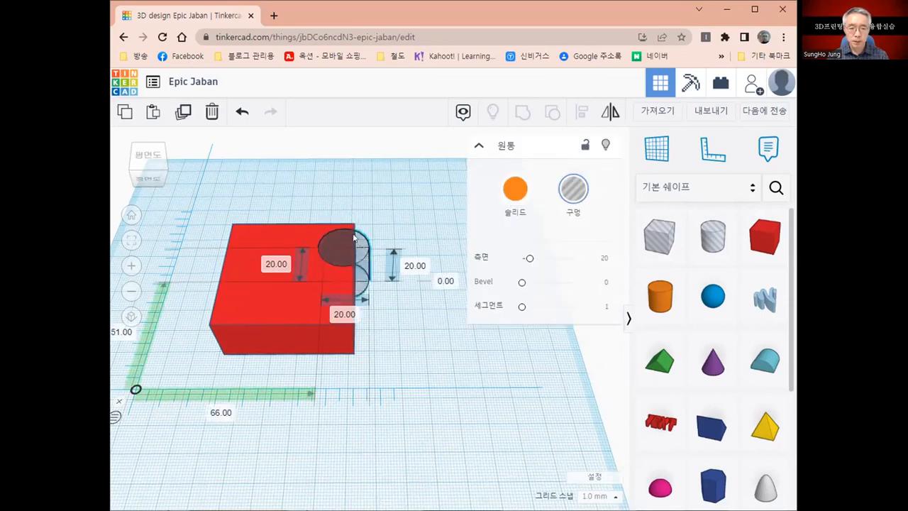
{"action": "left_click_drag", "start_coordinate": [354, 238], "coordinate": [349, 227]}
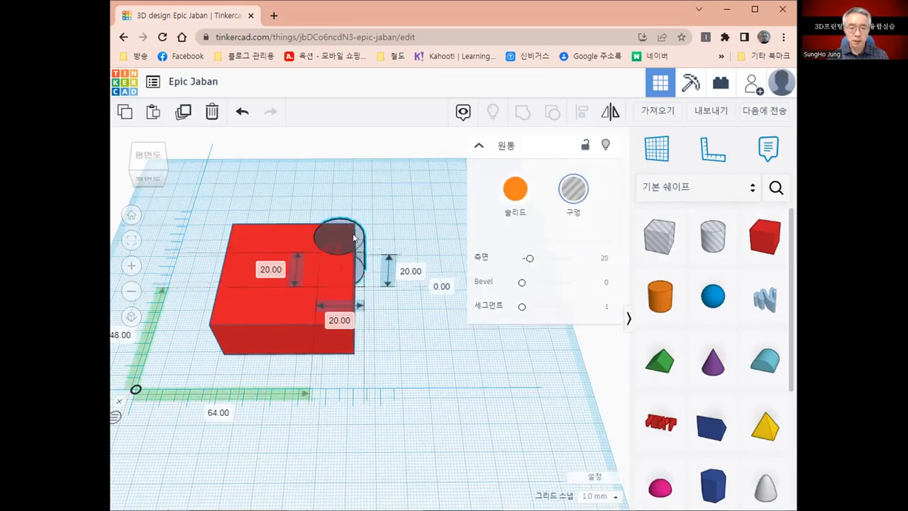
Group the red box with the hole cylinder to cut a round notch in its corner, and clear the selection
{"action": "left_click", "coordinate": [242, 317]}
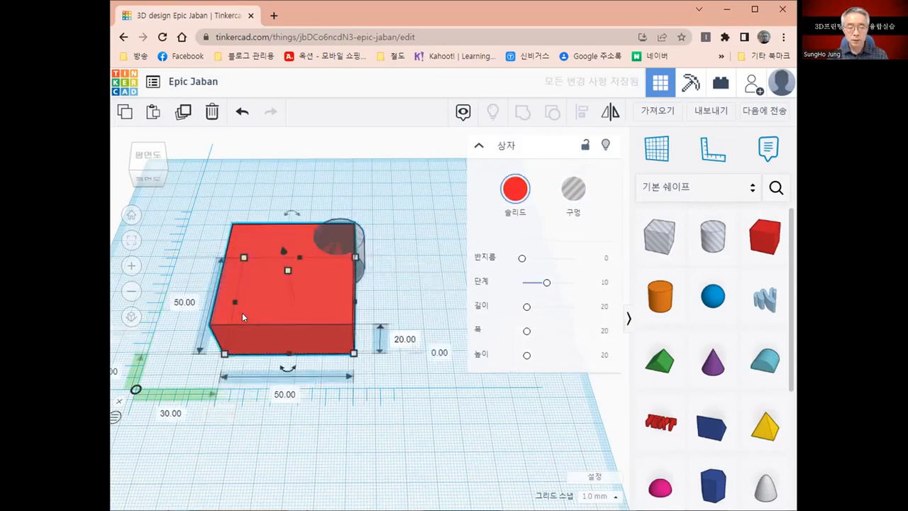
{"action": "left_click", "coordinate": [357, 240], "text": "shift"}
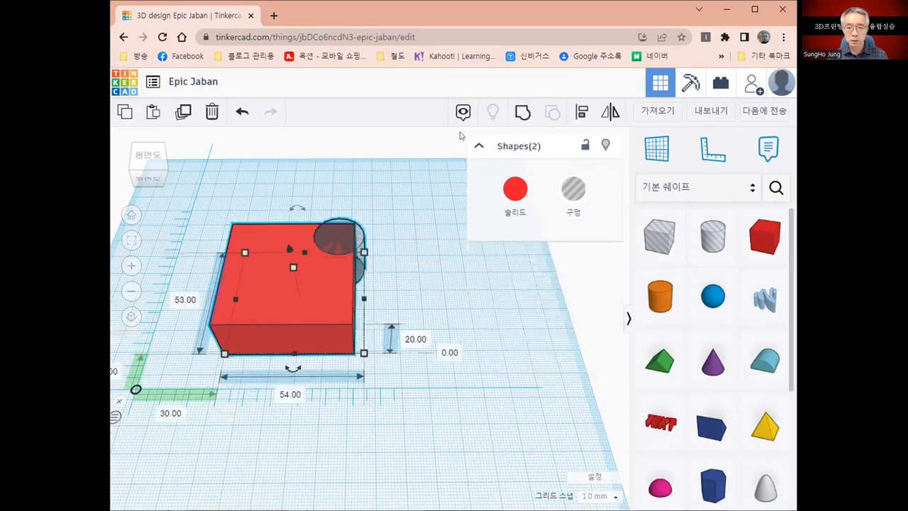
{"action": "left_click", "coordinate": [519, 113]}
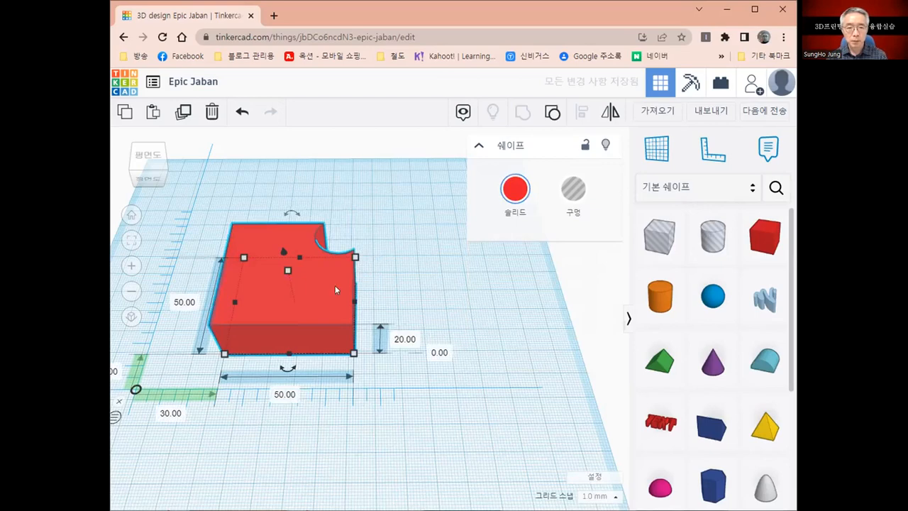
{"action": "scroll", "coordinate": [335, 285], "scroll_direction": "up", "scroll_amount": 3}
{"action": "right_click_drag", "start_coordinate": [294, 291], "coordinate": [353, 236]}
{"action": "left_click", "coordinate": [334, 241]}
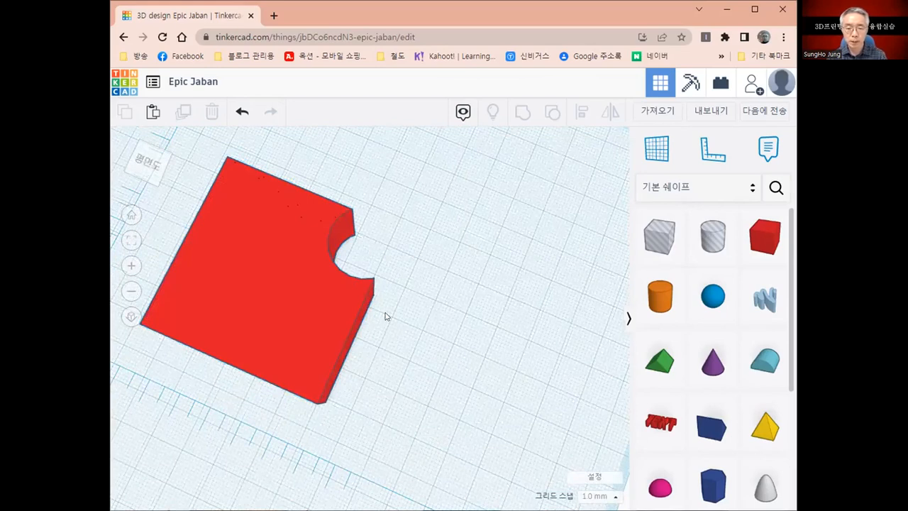
{"action": "right_click_drag", "start_coordinate": [385, 316], "coordinate": [439, 359]}
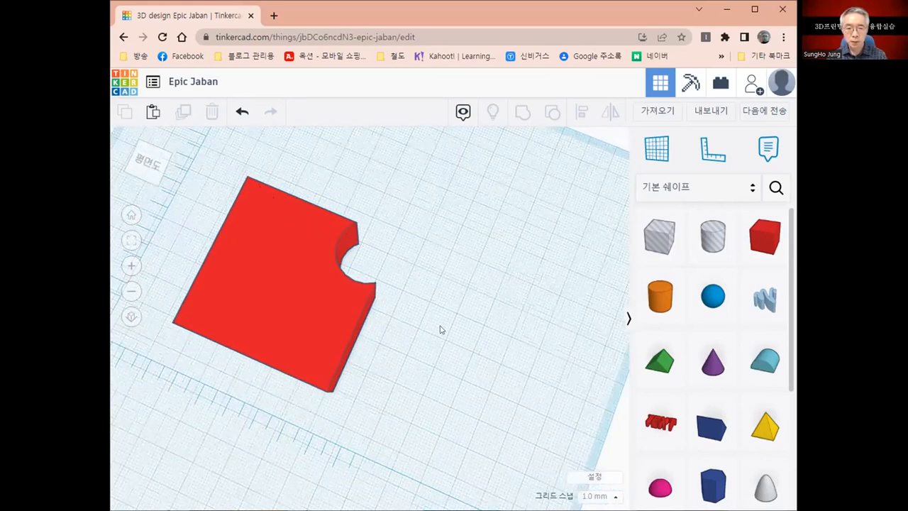
{"action": "right_click_drag", "start_coordinate": [440, 329], "coordinate": [450, 307]}
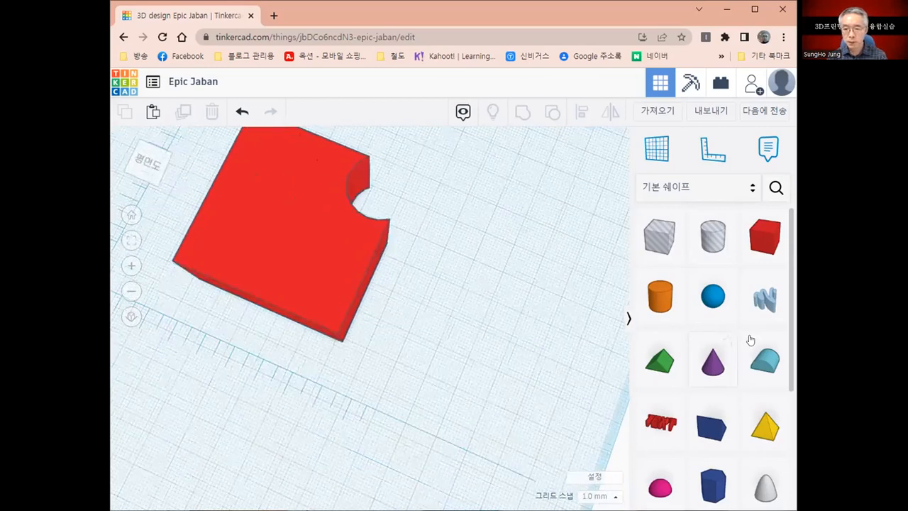
Place a solid heart (하트) on the workplane beside the notched red box
{"action": "scroll", "coordinate": [765, 358], "scroll_direction": "down", "scroll_amount": 3}
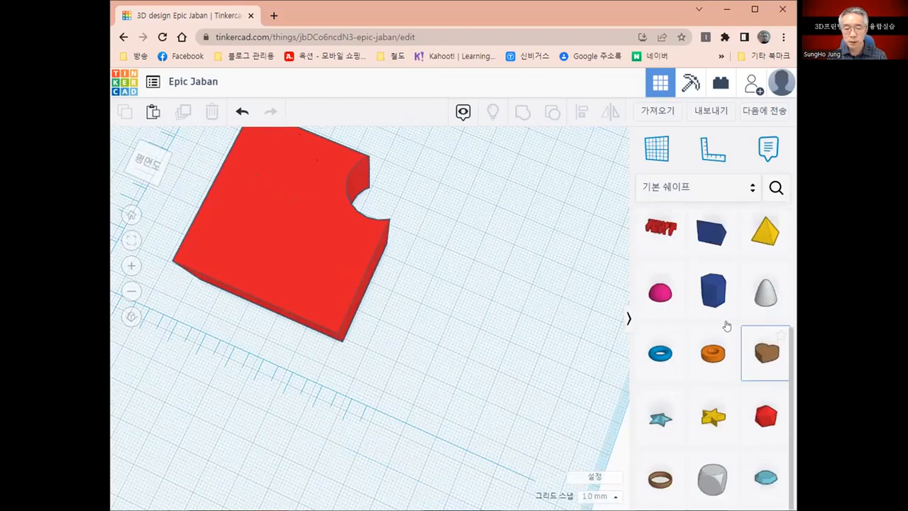
{"action": "left_click", "coordinate": [416, 337]}
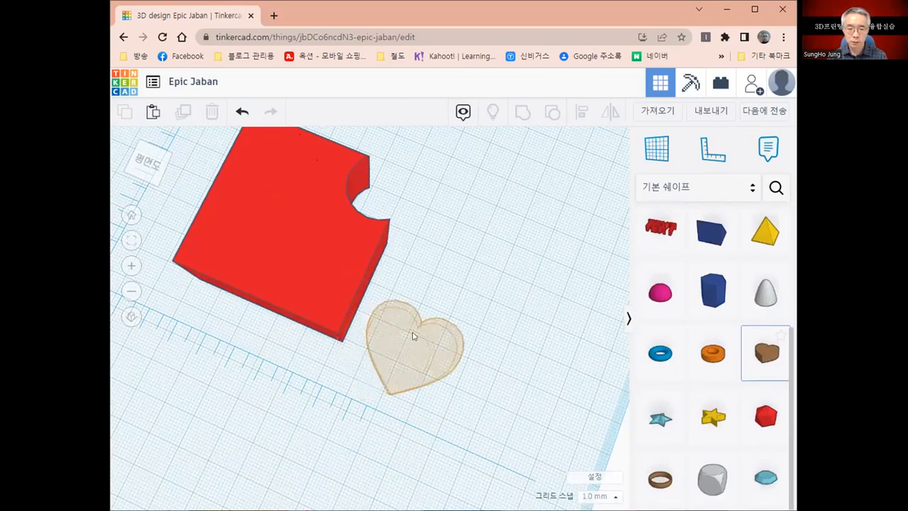
{"action": "left_click", "coordinate": [462, 383]}
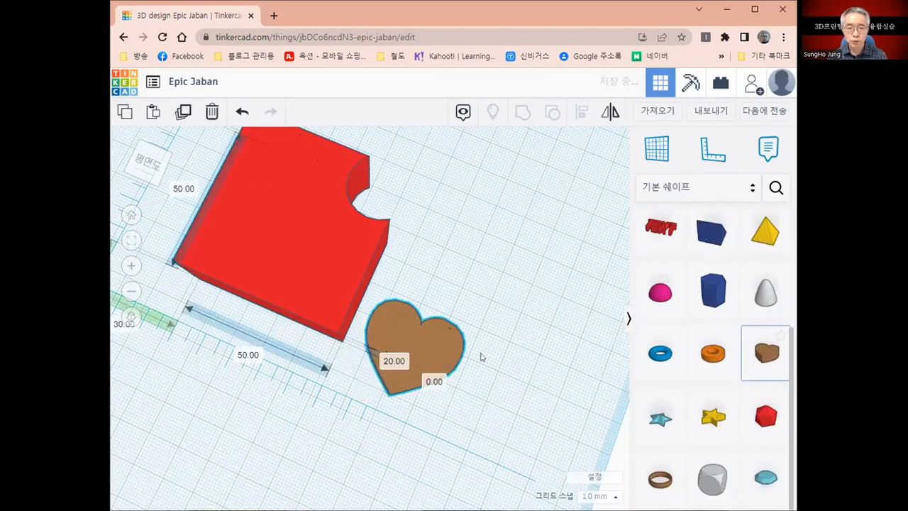
{"action": "right_click_drag", "start_coordinate": [499, 336], "coordinate": [478, 365]}
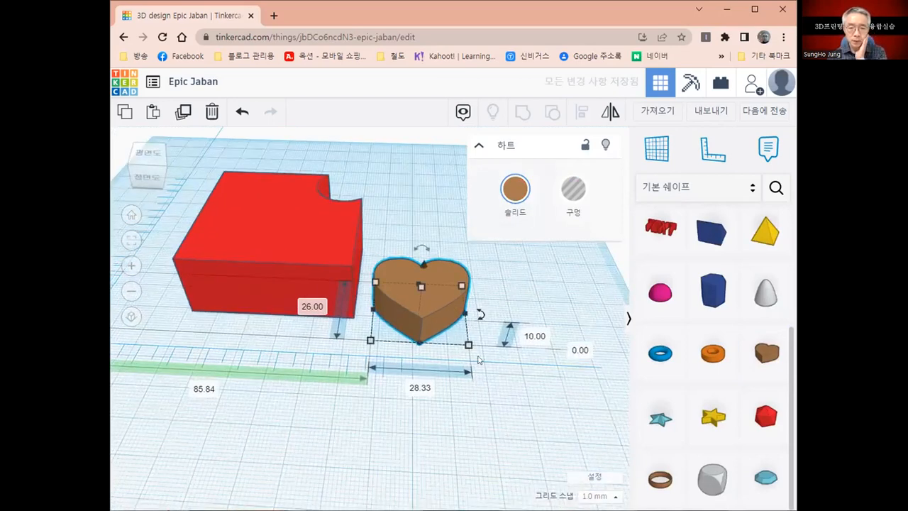
Set the heart's height to 25 mm
{"action": "left_click", "coordinate": [528, 336]}
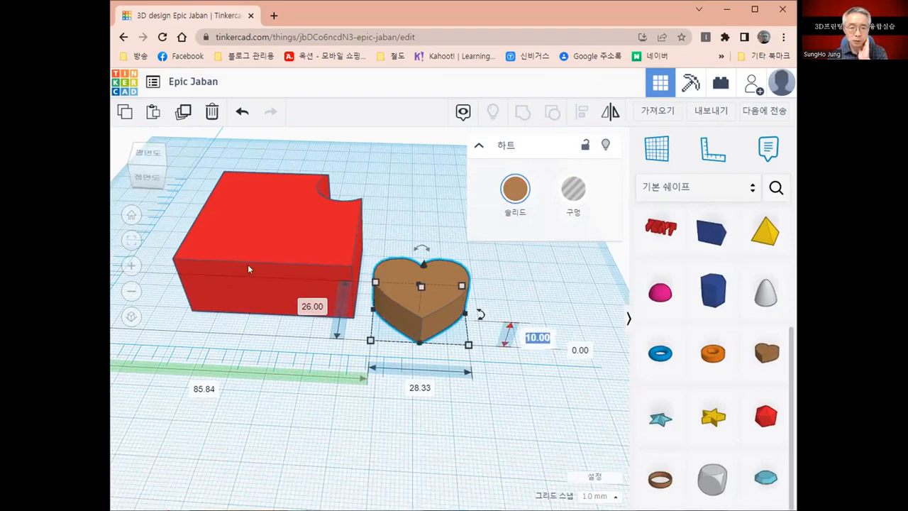
{"action": "key", "text": "Return"}
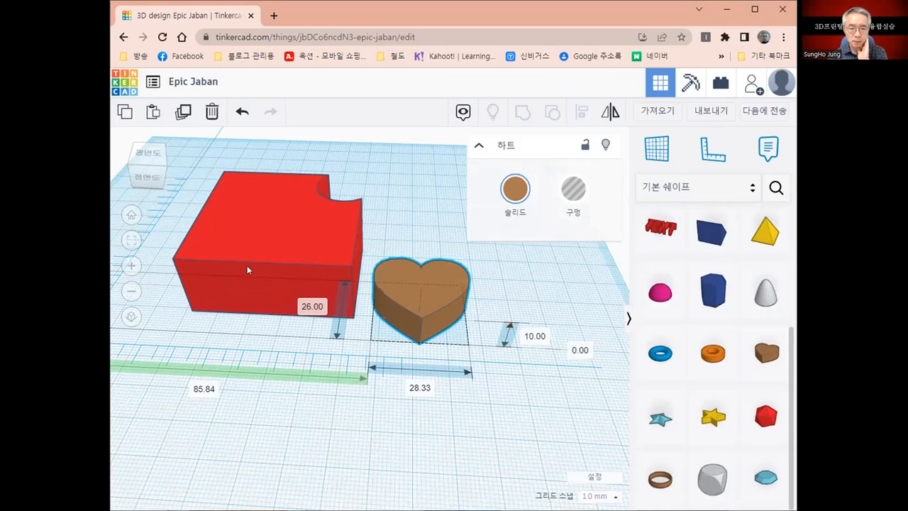
{"action": "left_click", "coordinate": [247, 268]}
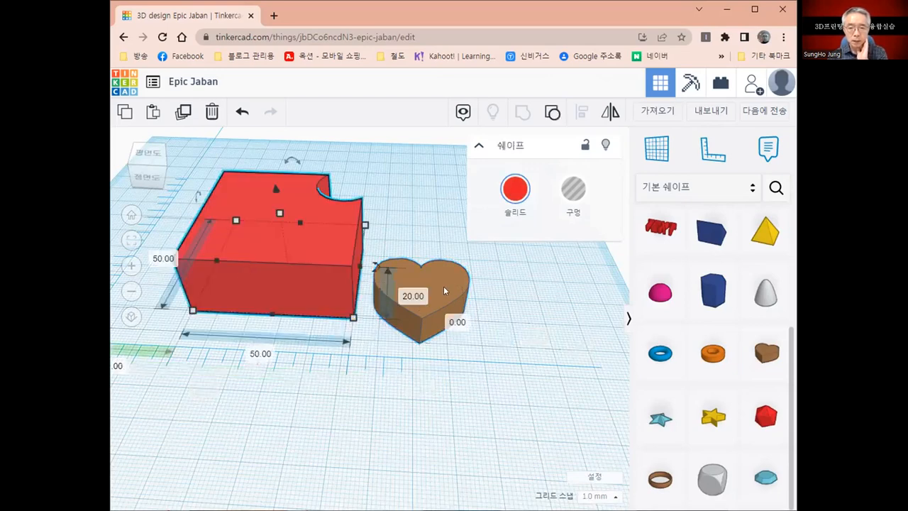
{"action": "left_click", "coordinate": [443, 286]}
{"action": "left_click", "coordinate": [528, 336]}
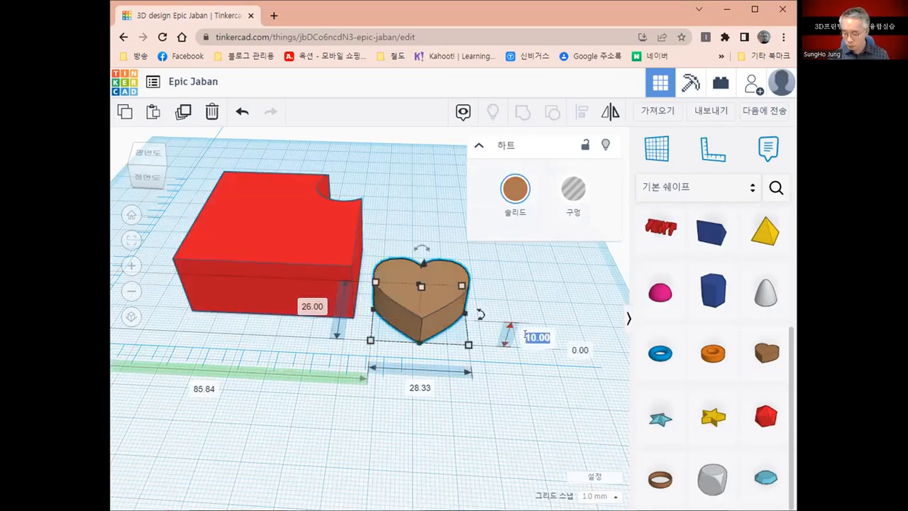
{"action": "type", "text": "25"}
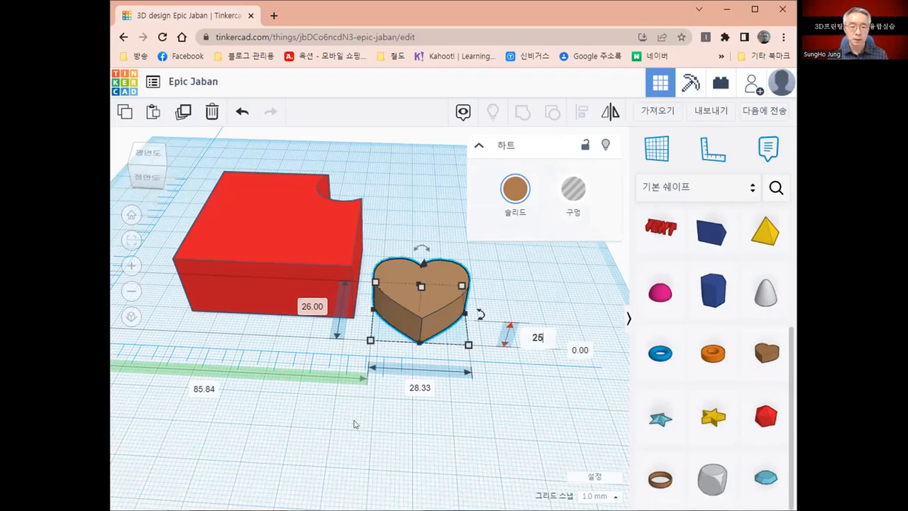
{"action": "key", "text": "Return"}
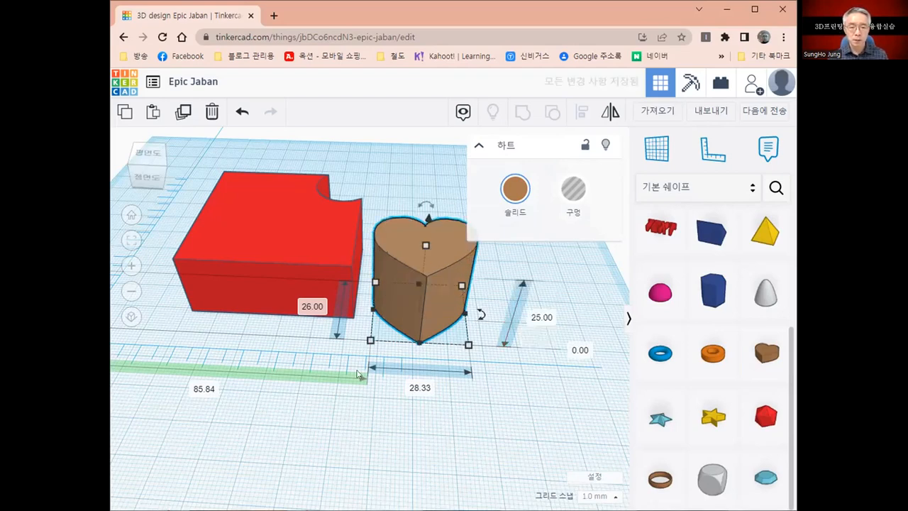
Move the heart into the red box, 43 mm sideways from the ruler origin, and clear the selection
{"action": "right_click_drag", "start_coordinate": [359, 374], "coordinate": [400, 290]}
{"action": "left_click_drag", "start_coordinate": [395, 265], "coordinate": [249, 221]}
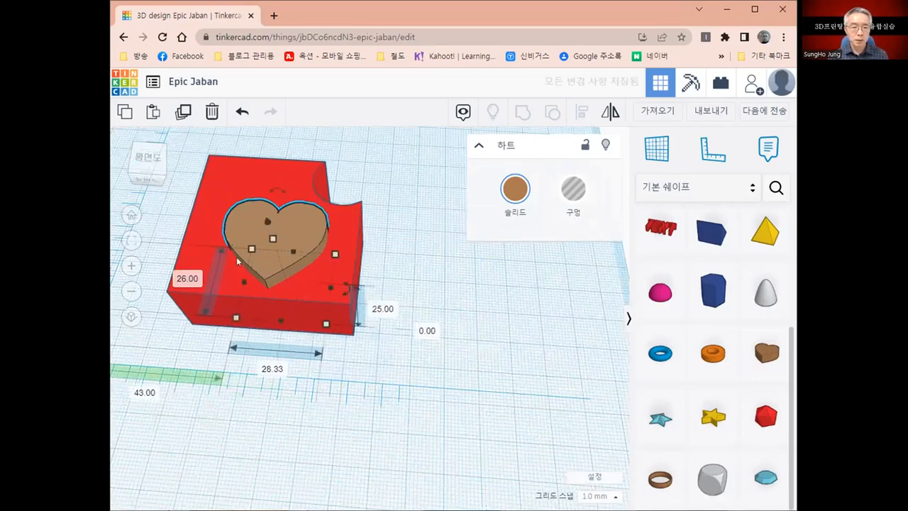
{"action": "left_click", "coordinate": [414, 399]}
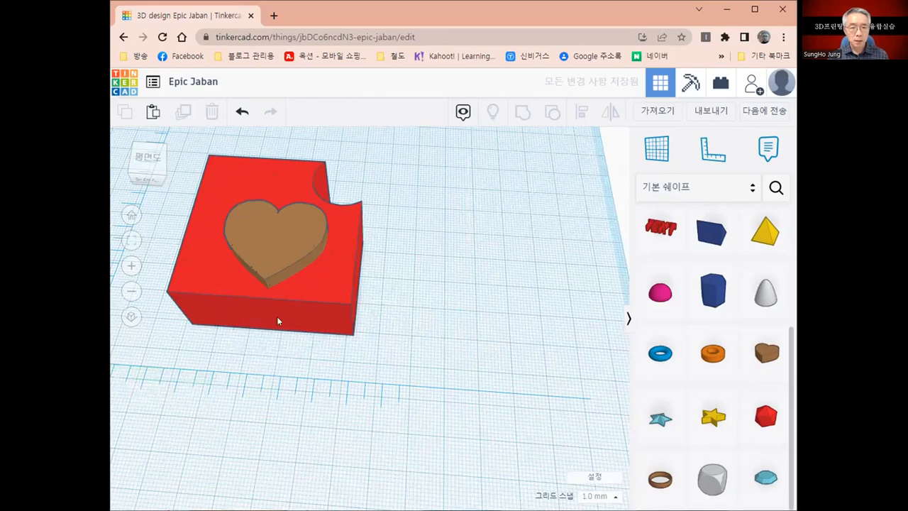
{"action": "right_click_drag", "start_coordinate": [277, 319], "coordinate": [324, 335]}
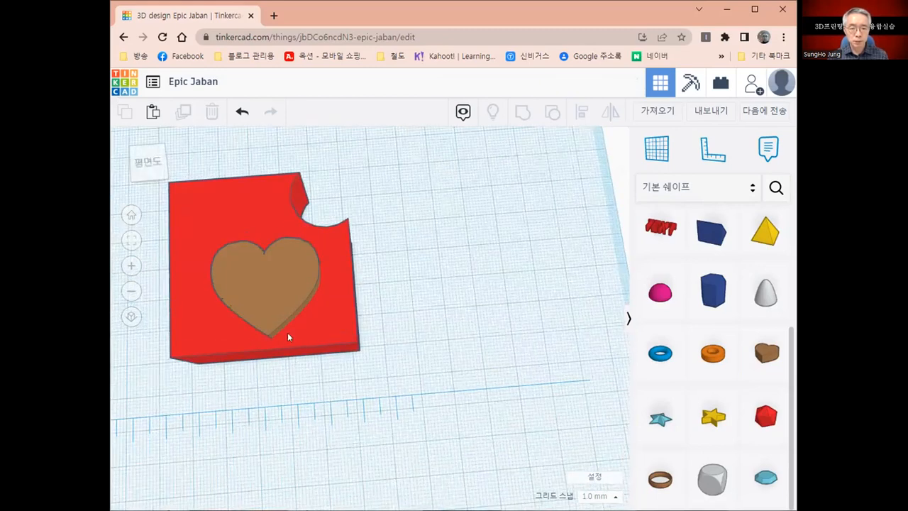
{"action": "right_click_drag", "start_coordinate": [307, 287], "coordinate": [314, 286]}
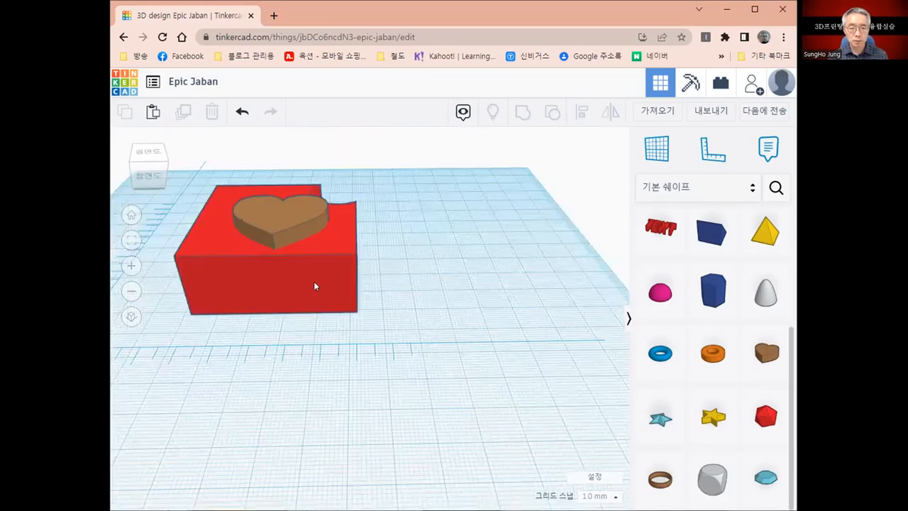
Convert the heart to a hole (구멍) and move it sideways to 46 mm from the ruler origin
{"action": "left_click", "coordinate": [281, 221]}
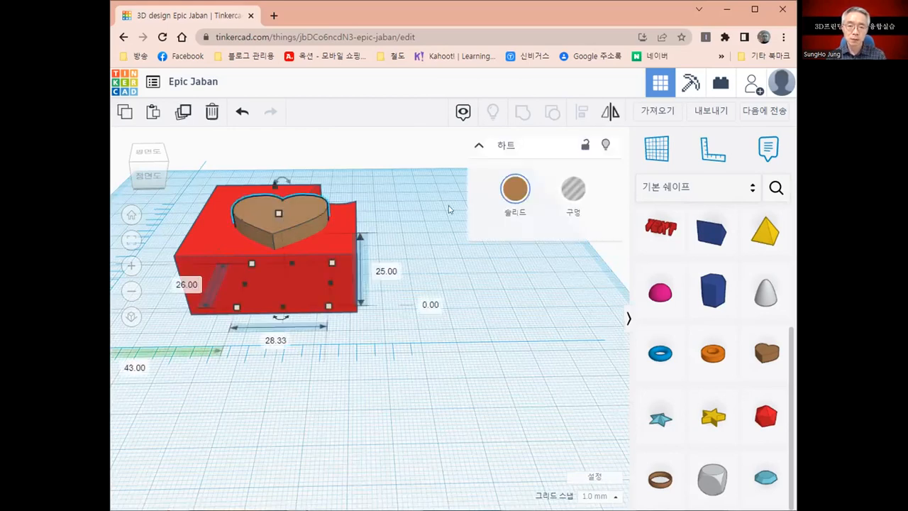
{"action": "left_click", "coordinate": [571, 190]}
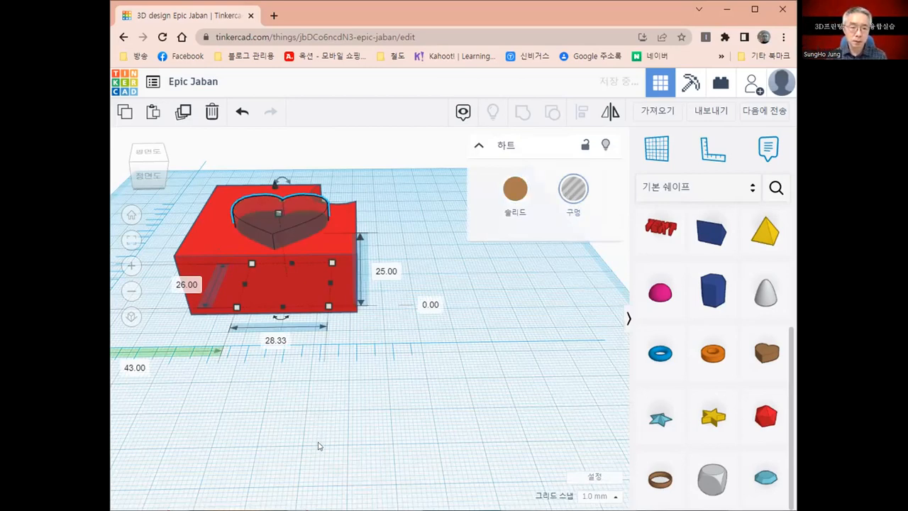
{"action": "right_click_drag", "start_coordinate": [320, 439], "coordinate": [256, 291]}
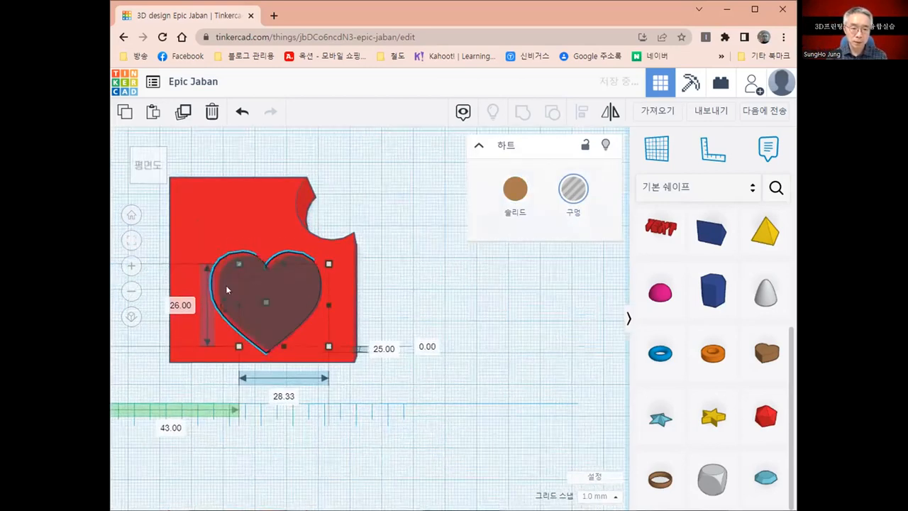
{"action": "left_click_drag", "start_coordinate": [226, 285], "coordinate": [259, 286]}
{"action": "key", "text": "ctrl+z"}
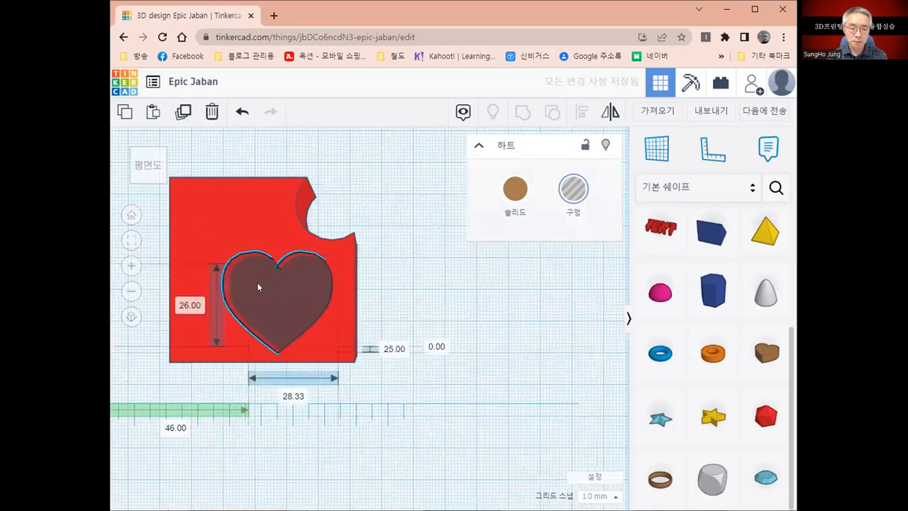
Group the notched red box with the heart hole to cut a heart-shaped opening through it
{"action": "right_click_drag", "start_coordinate": [349, 237], "coordinate": [349, 232]}
{"action": "left_click", "coordinate": [349, 231]}
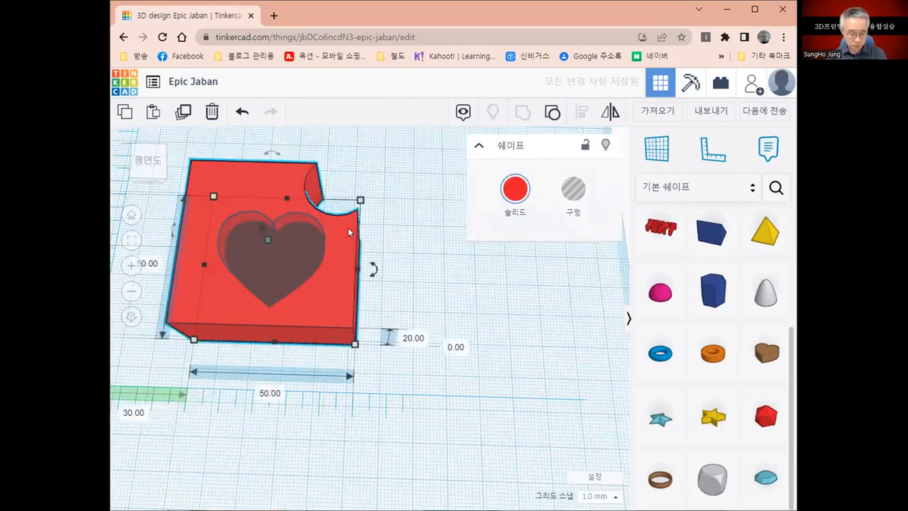
{"action": "left_click", "coordinate": [294, 237], "text": "shift"}
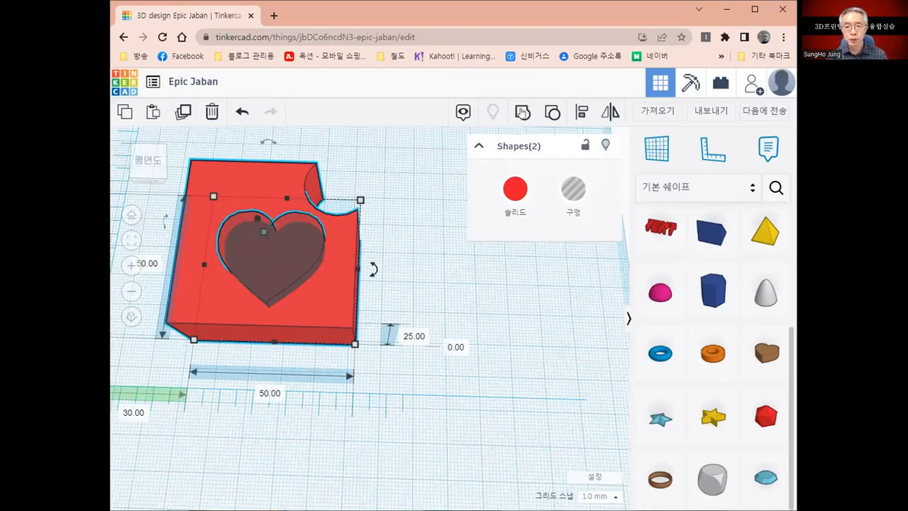
{"action": "left_click", "coordinate": [521, 113]}
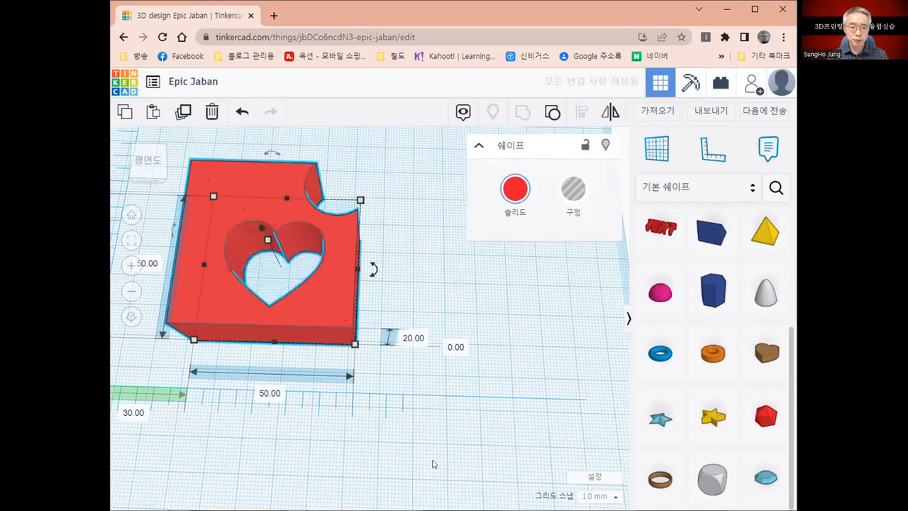
{"action": "right_click_drag", "start_coordinate": [432, 462], "coordinate": [393, 473]}
{"action": "right_click_drag", "start_coordinate": [326, 465], "coordinate": [288, 300]}
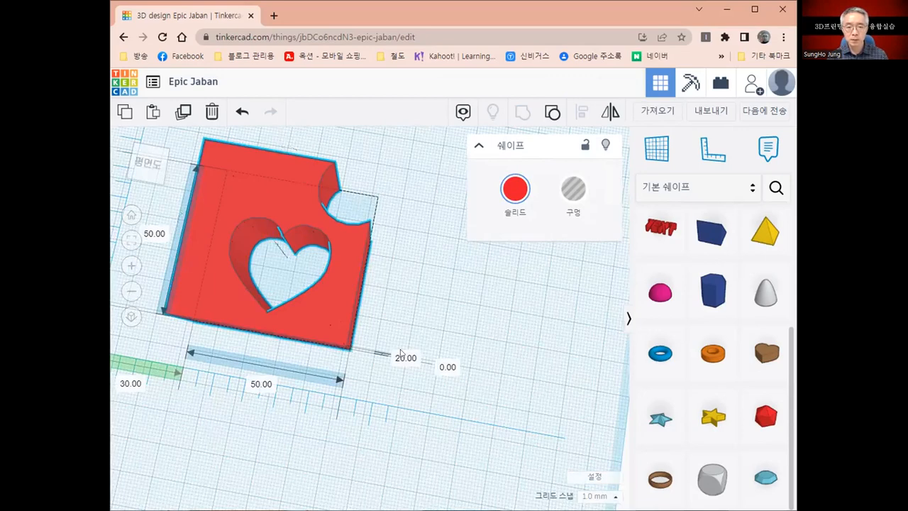
Move the cut red box to 52 mm sideways and 10 mm lengthwise from the ruler origin, and delete it
{"action": "left_click_drag", "start_coordinate": [326, 321], "coordinate": [400, 351]}
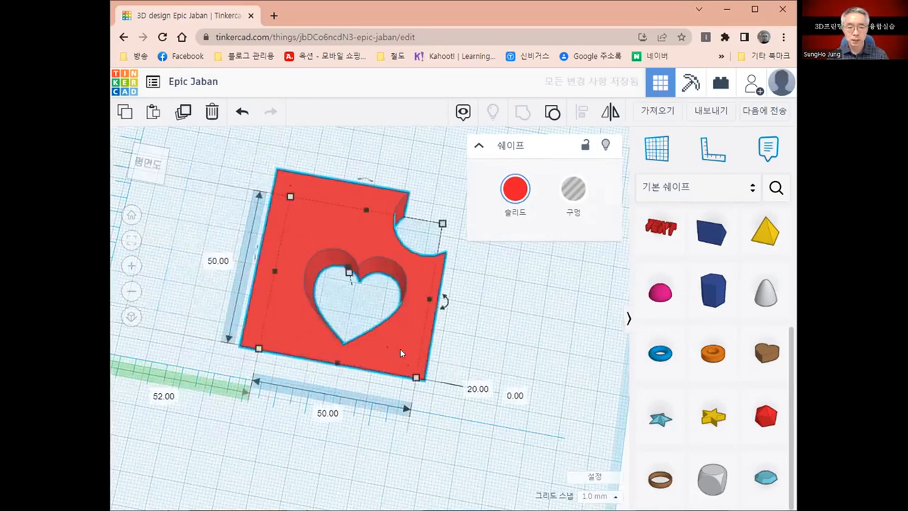
{"action": "scroll", "coordinate": [400, 352], "scroll_direction": "down", "scroll_amount": 1}
{"action": "scroll", "coordinate": [258, 160], "scroll_direction": "down", "scroll_amount": 1}
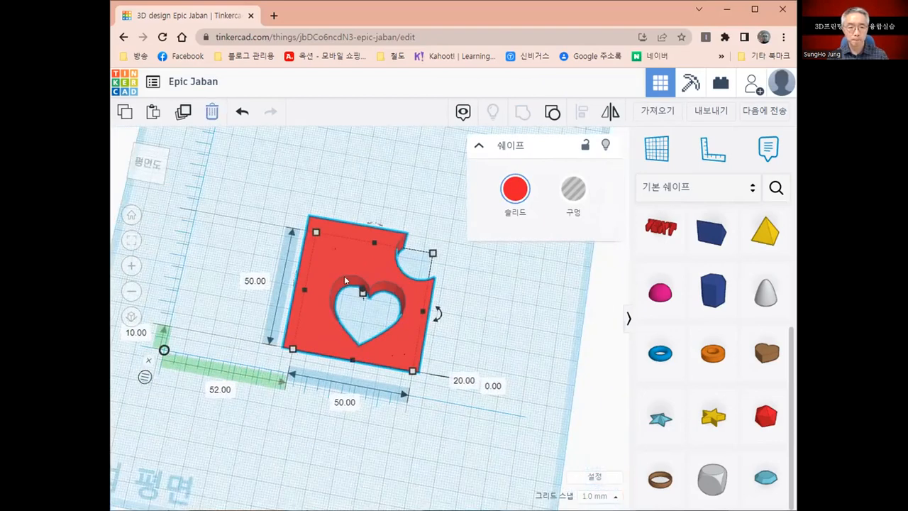
{"action": "key", "text": "Delete"}
Place a new red box (상자) 33 mm sideways and 30 mm lengthwise from the ruler origin
{"action": "right_click_drag", "start_coordinate": [318, 424], "coordinate": [279, 431]}
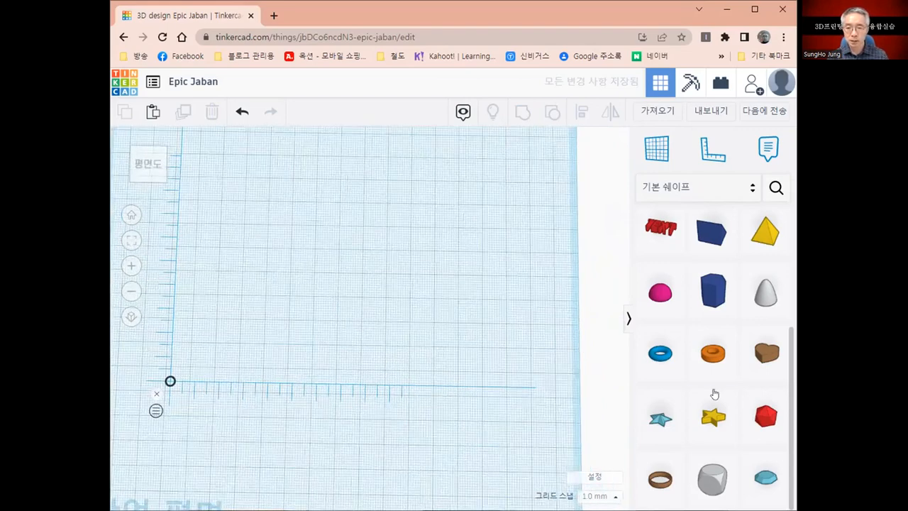
{"action": "scroll", "coordinate": [768, 263], "scroll_direction": "up", "scroll_amount": 3}
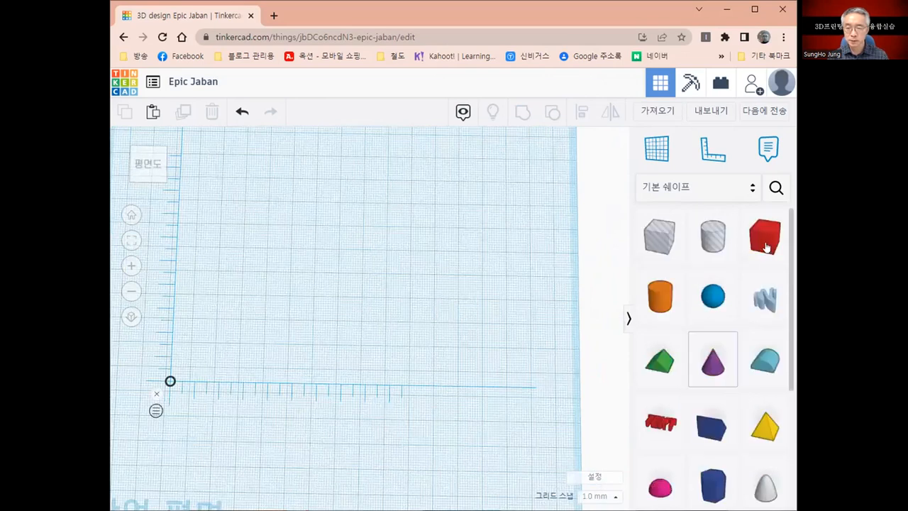
{"action": "left_click", "coordinate": [766, 247]}
{"action": "left_click", "coordinate": [278, 289]}
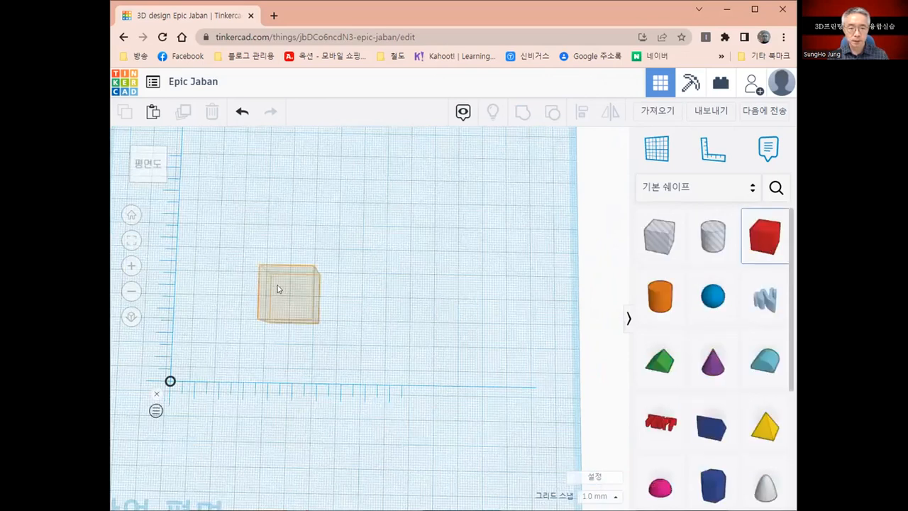
{"action": "left_click", "coordinate": [355, 314]}
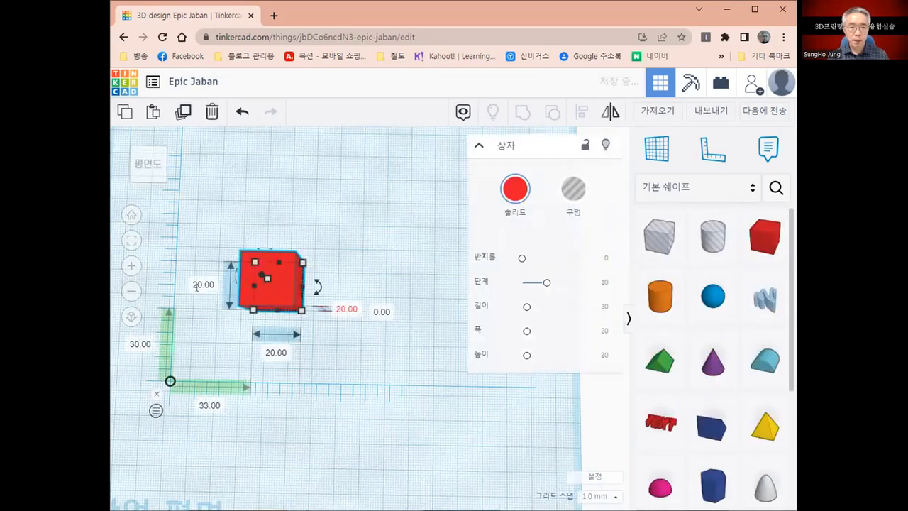
Set the red box's length and width to 50 mm each and clear the selection
{"action": "left_click", "coordinate": [197, 286]}
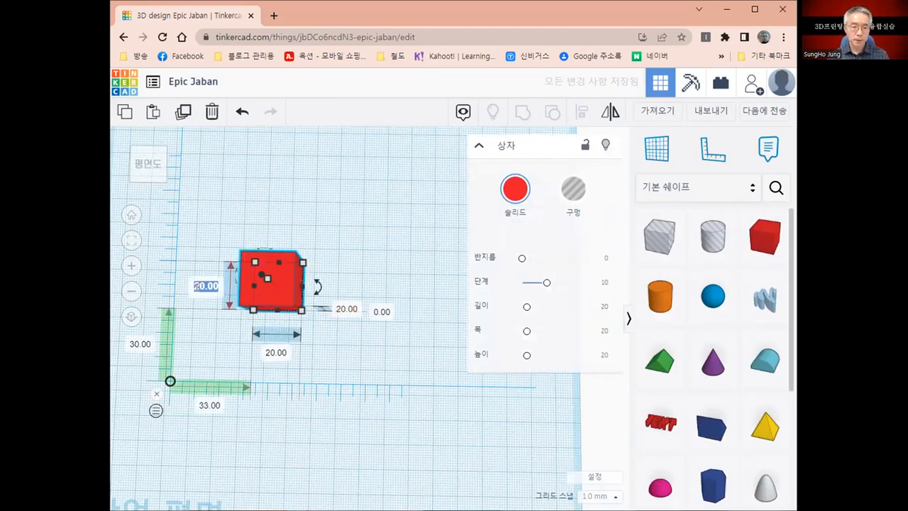
{"action": "type", "text": "50"}
{"action": "left_click", "coordinate": [275, 353]}
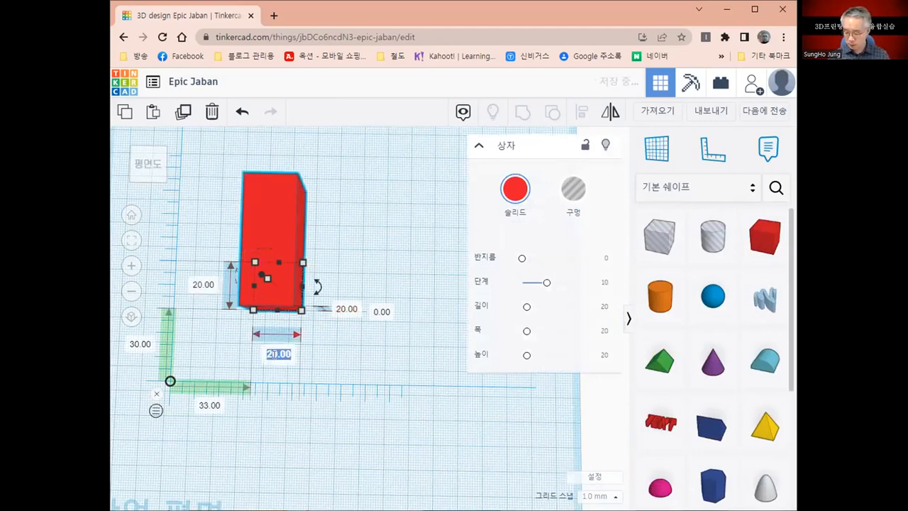
{"action": "type", "text": "50"}
{"action": "key", "text": "Return"}
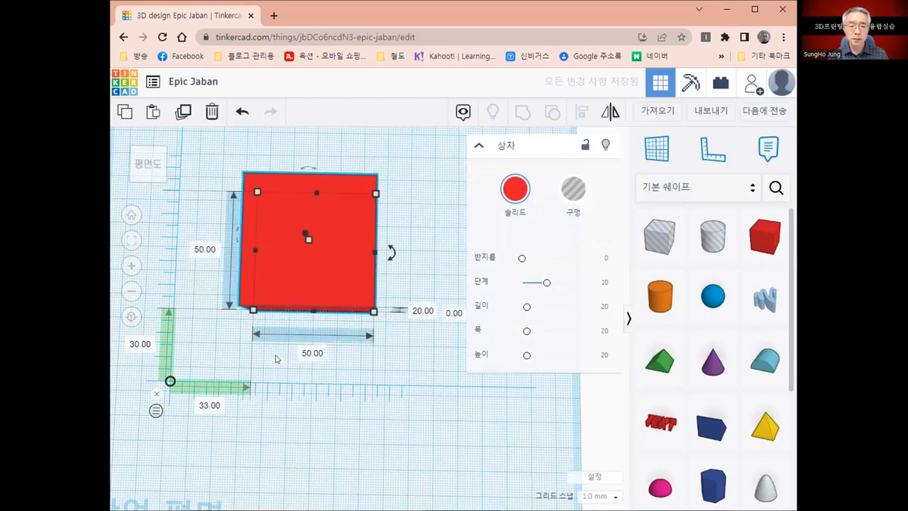
{"action": "left_click", "coordinate": [345, 354]}
Place a solid text shape (문자) in front of the red box and leave the text selected
{"action": "right_click_drag", "start_coordinate": [314, 431], "coordinate": [319, 403]}
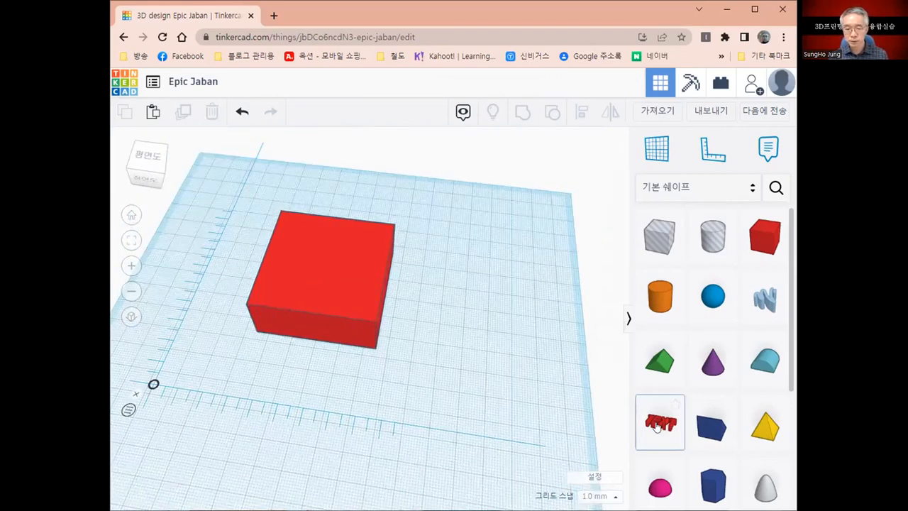
{"action": "left_click", "coordinate": [406, 413]}
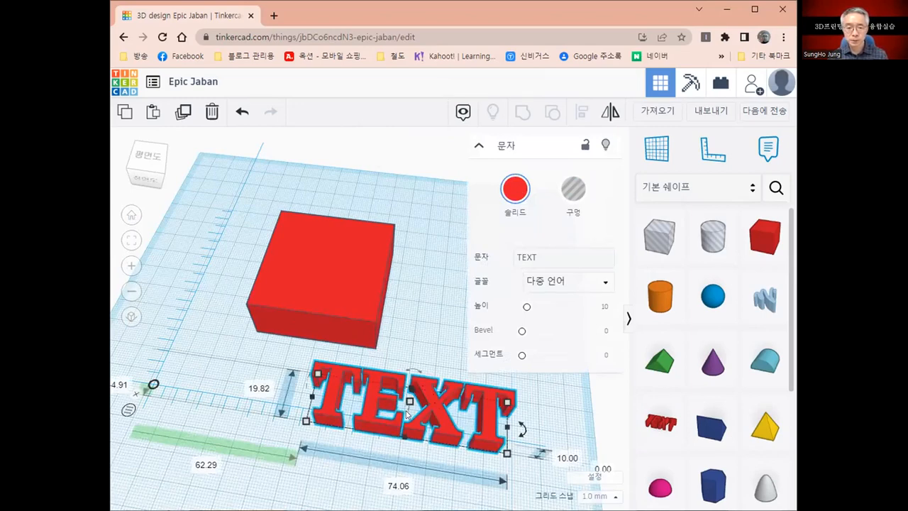
{"action": "left_click", "coordinate": [309, 325]}
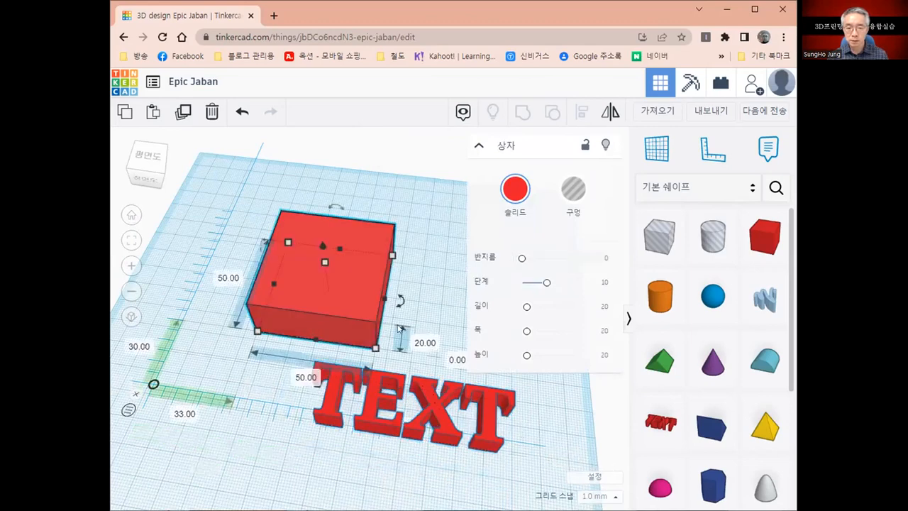
{"action": "left_click", "coordinate": [367, 408]}
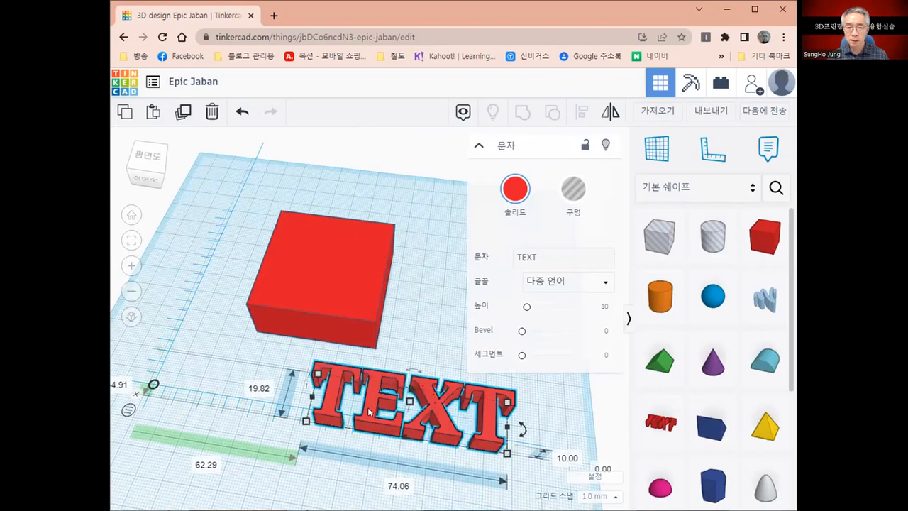
Change the wording of the text shape in front of the red box to 구멍 and clear the selection
{"action": "double_click", "coordinate": [539, 257]}
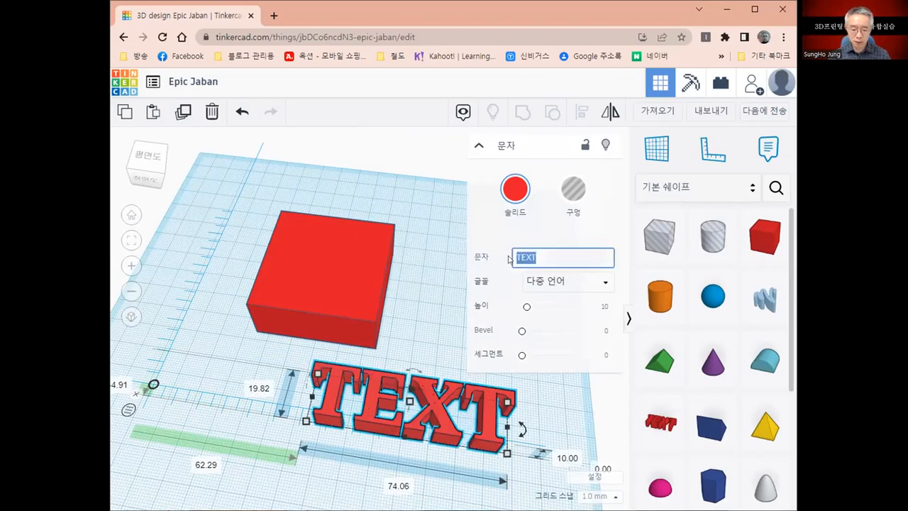
{"action": "key", "text": "Return"}
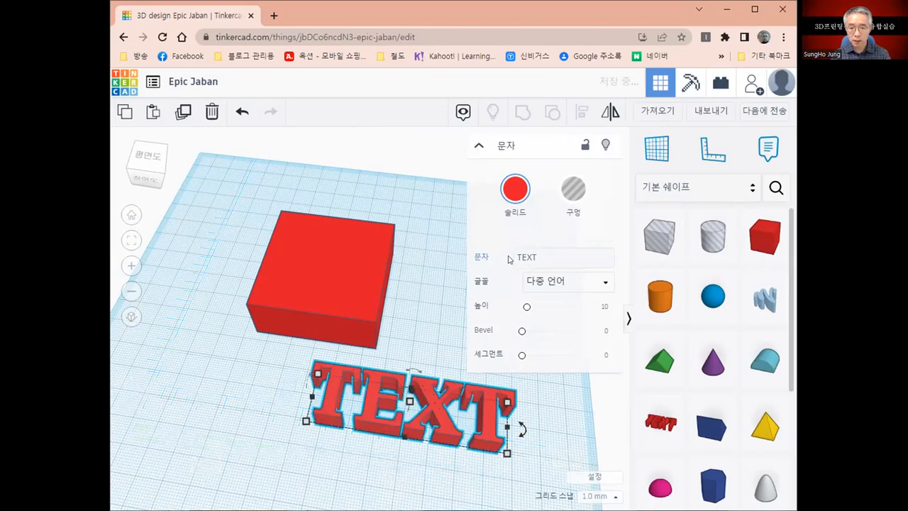
{"action": "left_click", "coordinate": [545, 257]}
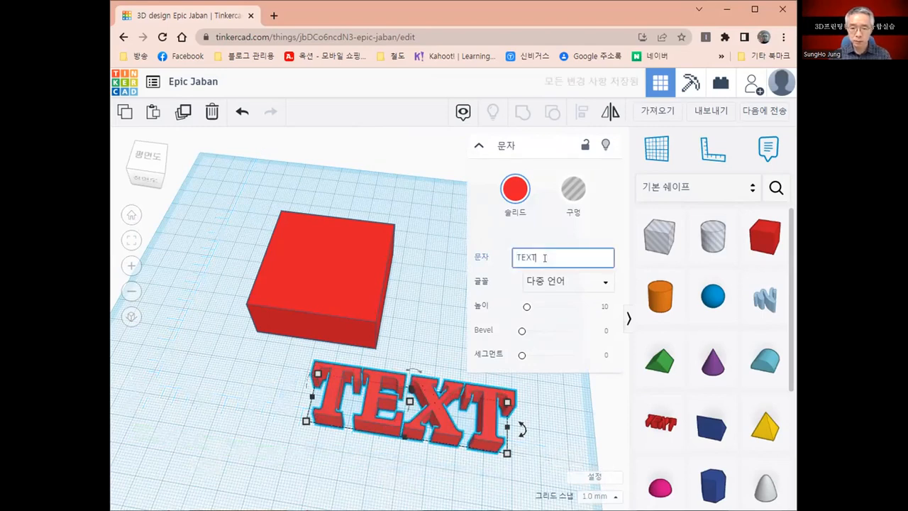
{"action": "key", "text": "BackSpace"}
{"action": "key", "text": "BackSpace"}
{"action": "key", "text": "BackSpace"}
{"action": "key", "text": "BackSpace"}
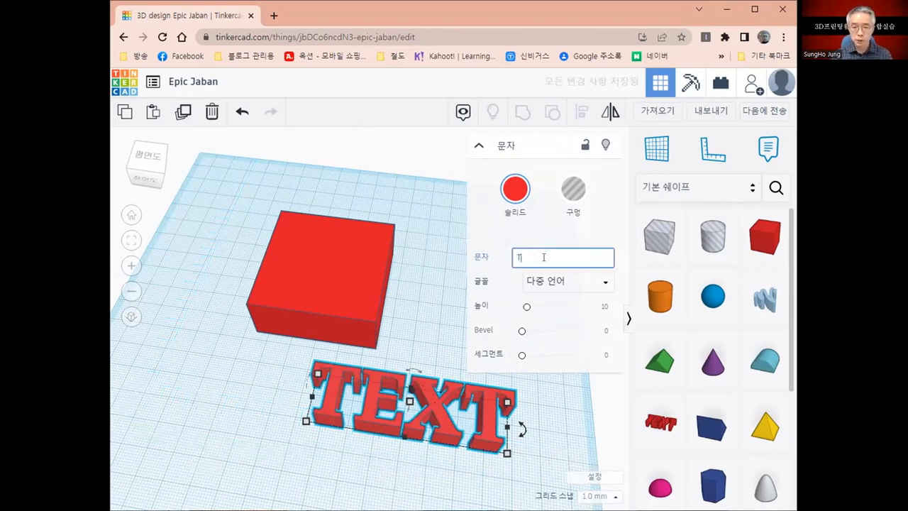
{"action": "type", "text": "쾹"}
{"action": "key", "text": "BackSpace"}
{"action": "type", "text": "구멍"}
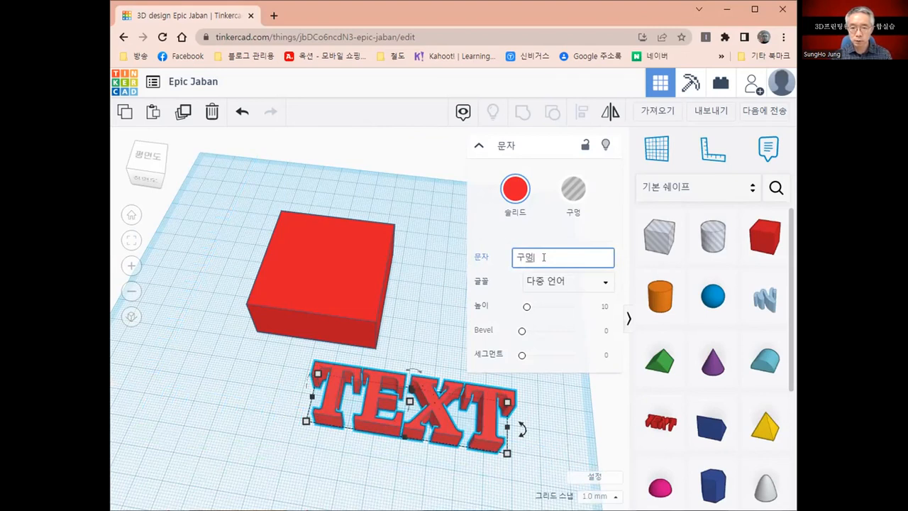
{"action": "key", "text": "Return"}
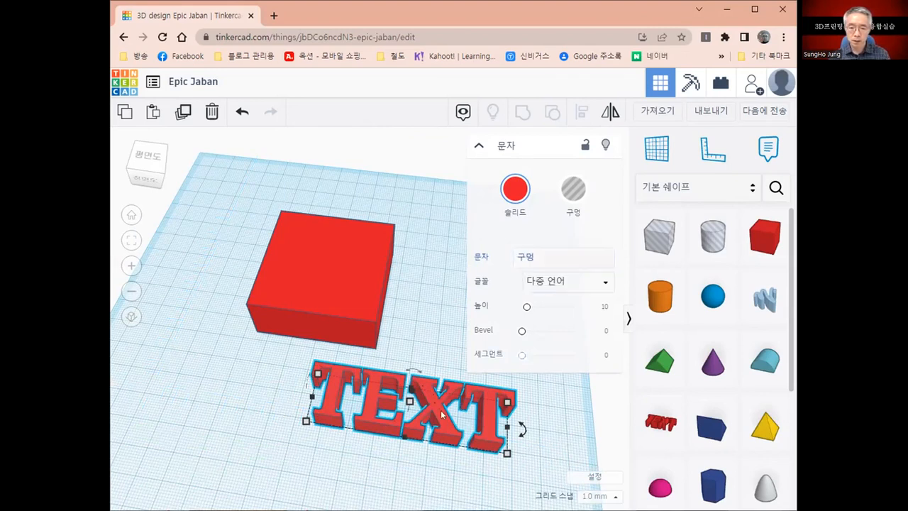
{"action": "left_click", "coordinate": [432, 400]}
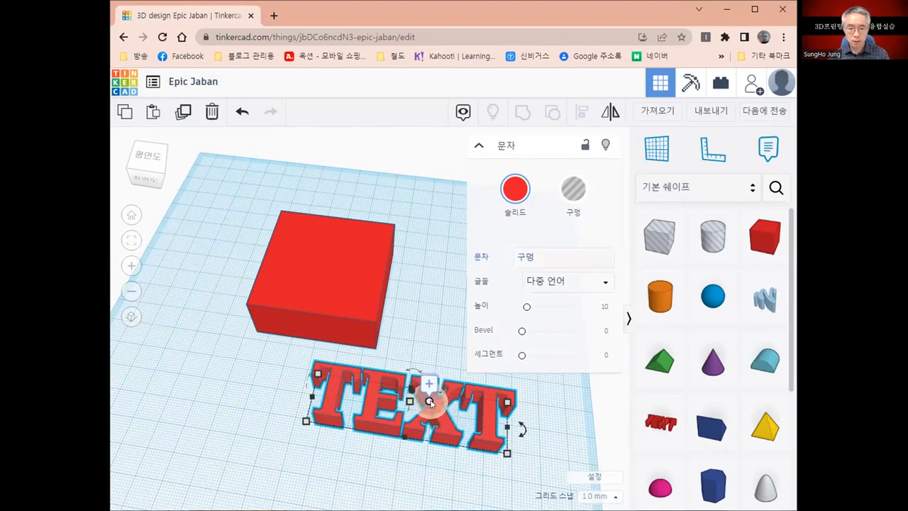
{"action": "left_click", "coordinate": [542, 259]}
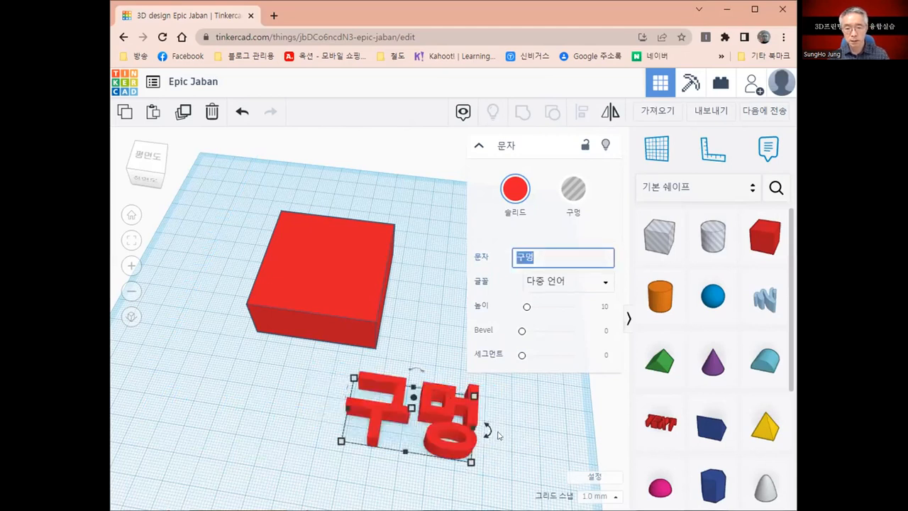
{"action": "left_click", "coordinate": [415, 415]}
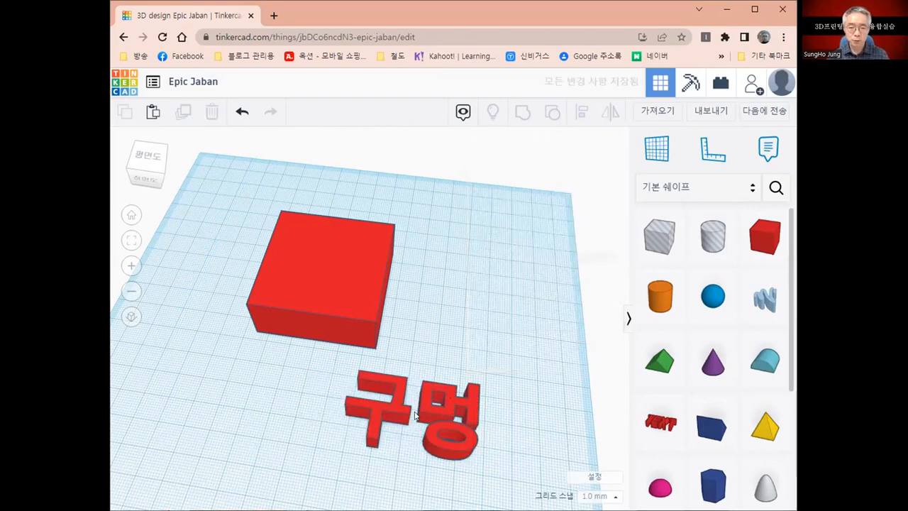
Place a ruler on the workplane in front of the red box and show the box's dimensions
{"action": "left_click", "coordinate": [421, 408]}
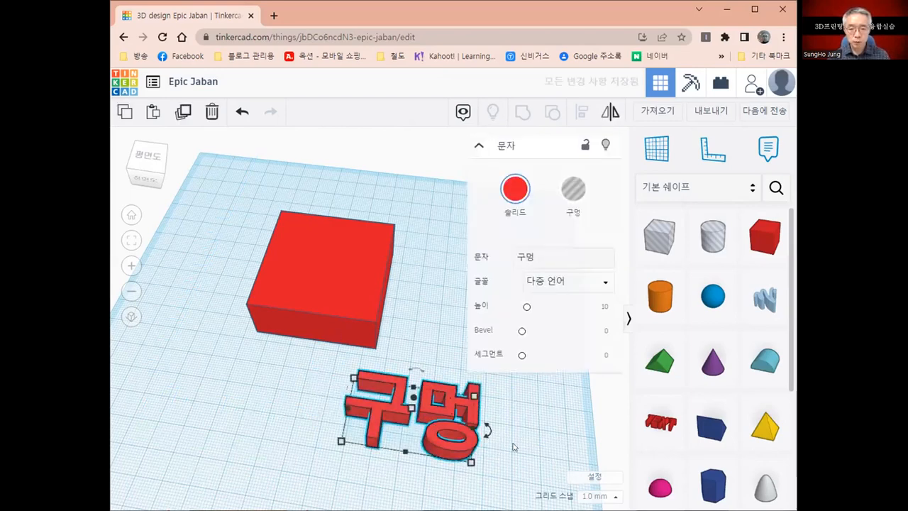
{"action": "right_click_drag", "start_coordinate": [525, 415], "coordinate": [578, 309]}
{"action": "left_click", "coordinate": [713, 151]}
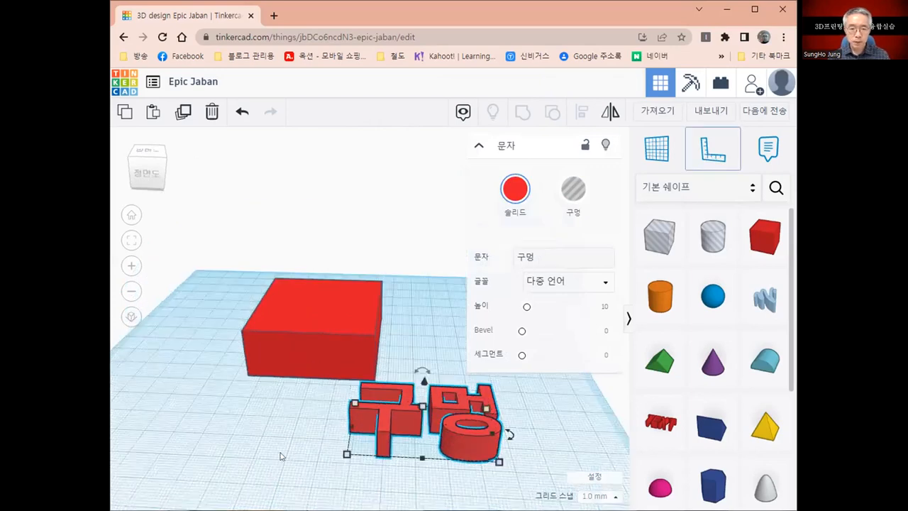
{"action": "left_click", "coordinate": [254, 466]}
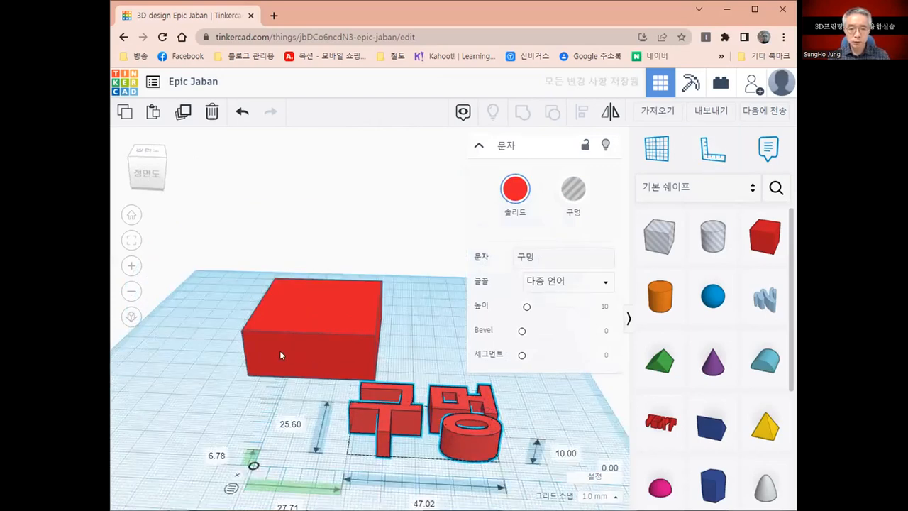
{"action": "left_click", "coordinate": [360, 347]}
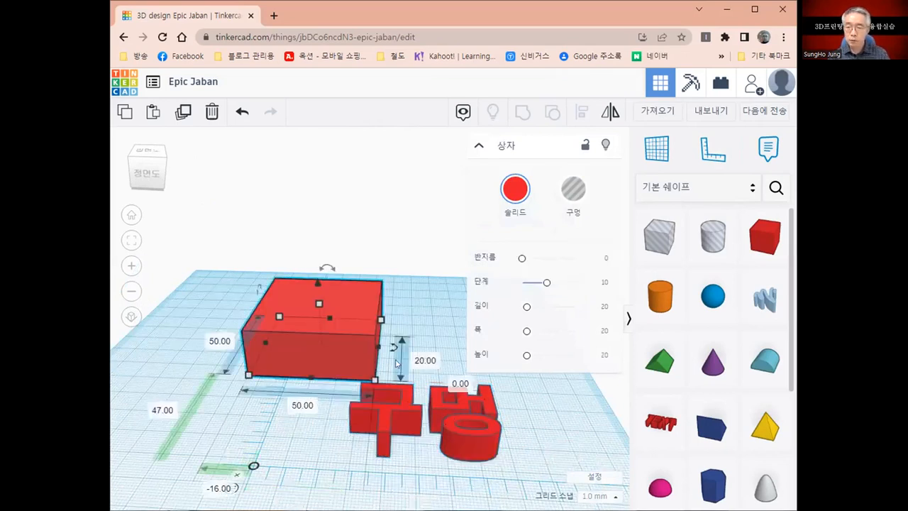
Set the height of the 구멍 text shape to 25 mm
{"action": "left_click", "coordinate": [405, 415]}
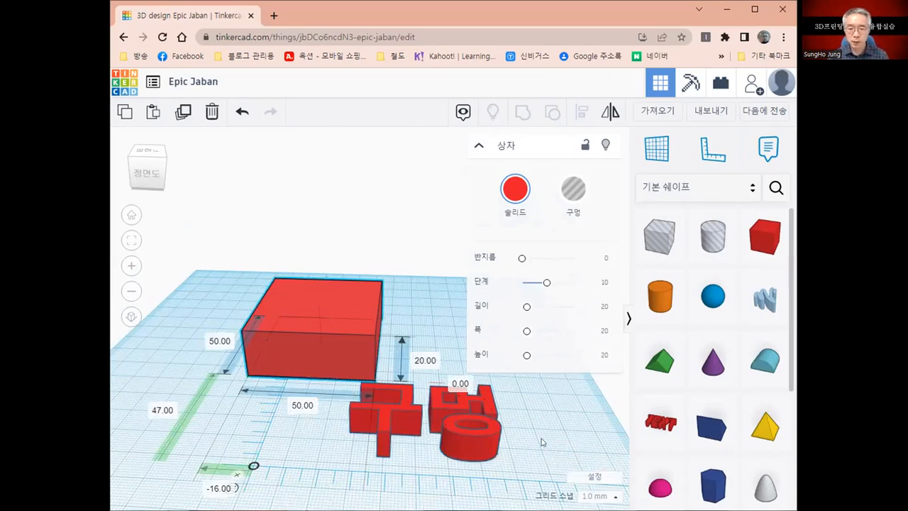
{"action": "left_click", "coordinate": [565, 453]}
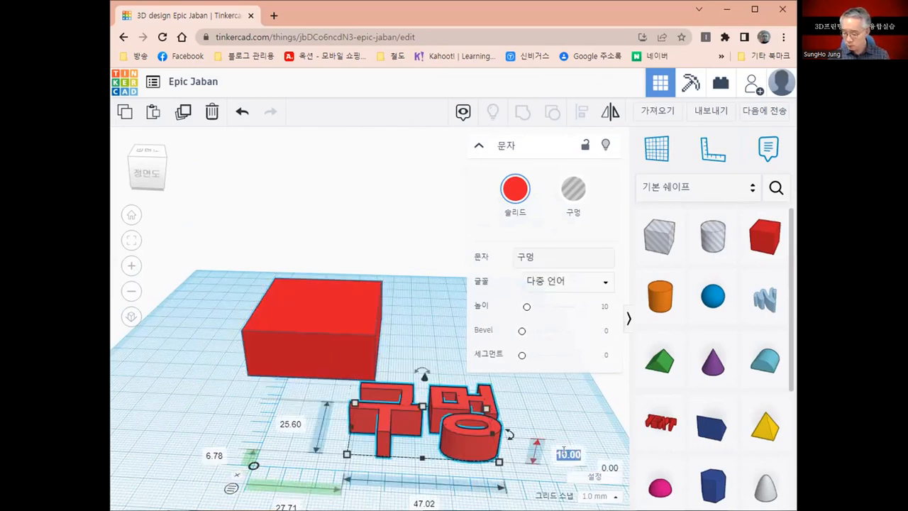
{"action": "type", "text": "5"}
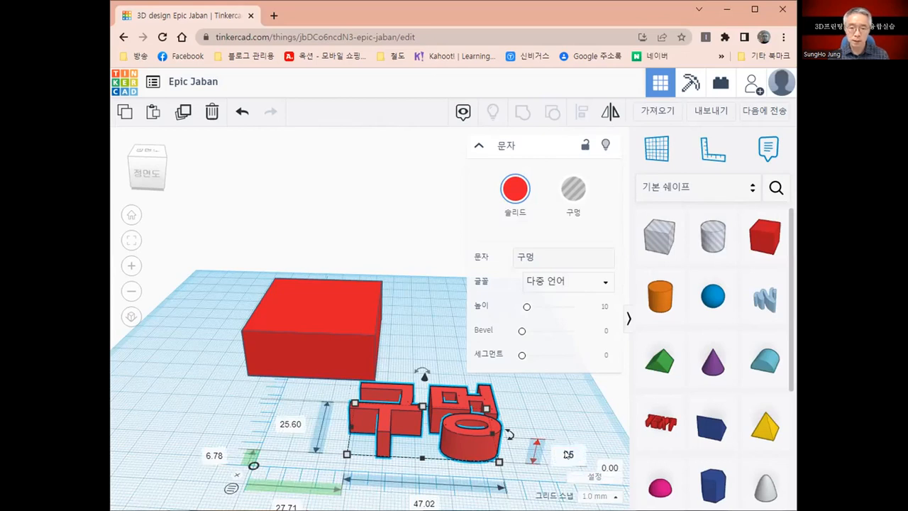
{"action": "key", "text": "Return"}
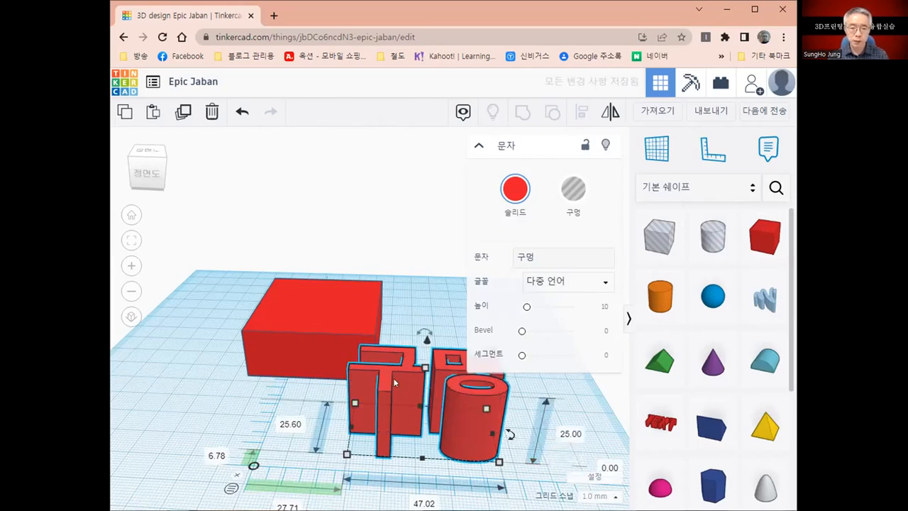
Move the 구멍 text into the red box, at -14 mm sideways and 56 mm lengthwise from the ruler origin
{"action": "left_click_drag", "start_coordinate": [311, 295], "coordinate": [294, 302]}
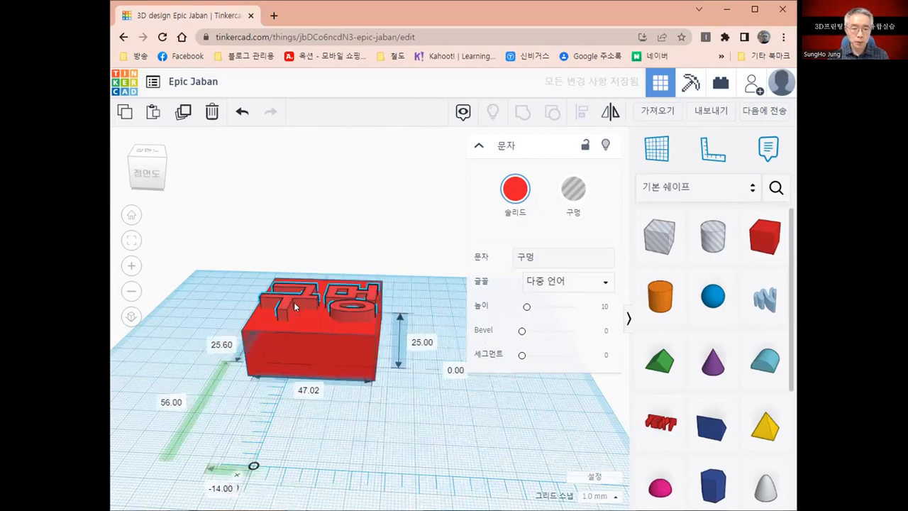
{"action": "right_click_drag", "start_coordinate": [325, 437], "coordinate": [326, 437]}
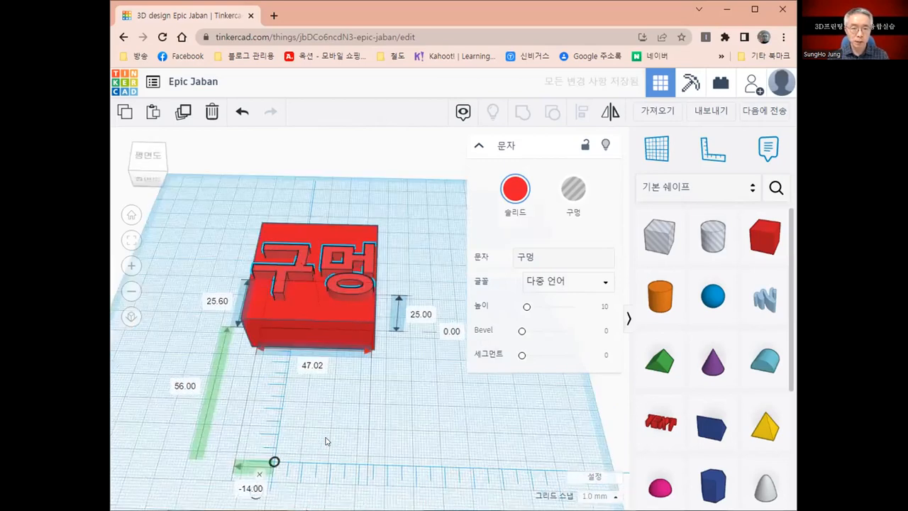
{"action": "right_click_drag", "start_coordinate": [317, 375], "coordinate": [339, 391]}
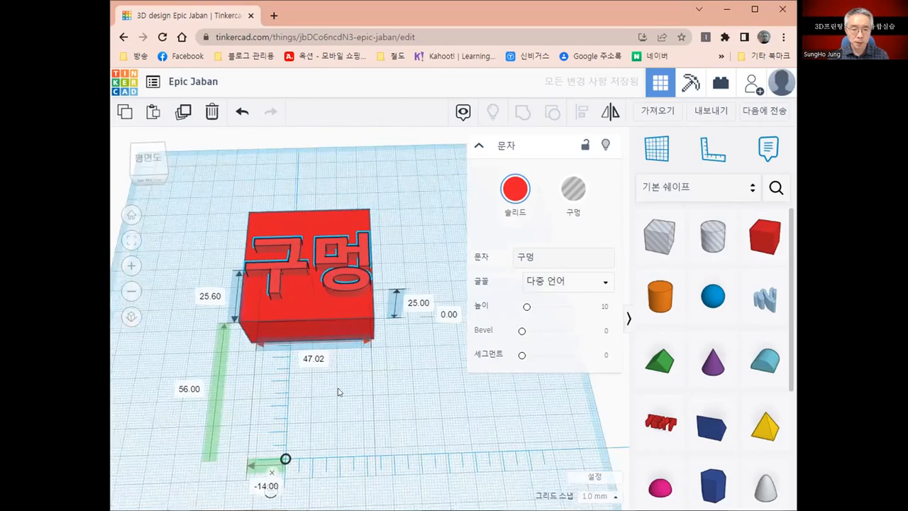
{"action": "middle_click_drag", "start_coordinate": [338, 391], "coordinate": [379, 449]}
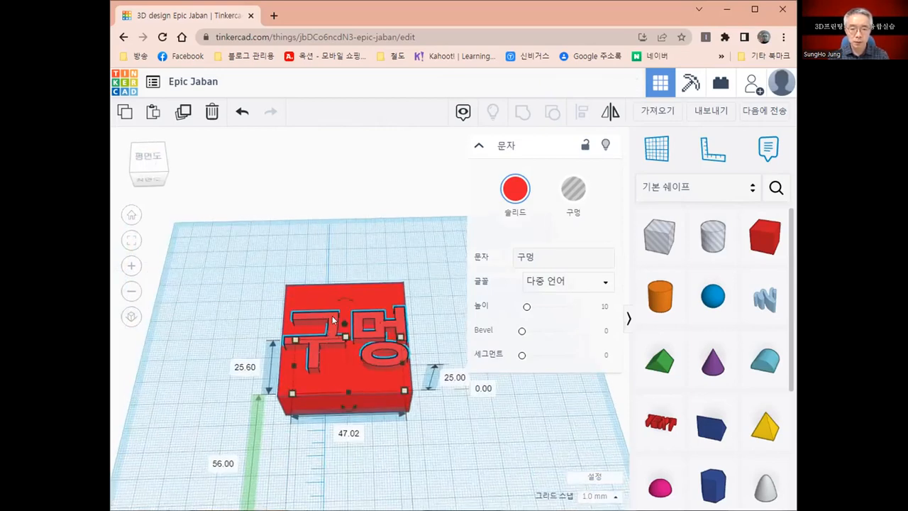
Convert the 구멍 text to a hole and group it with the red box to cut the letters out
{"action": "left_click", "coordinate": [548, 210]}
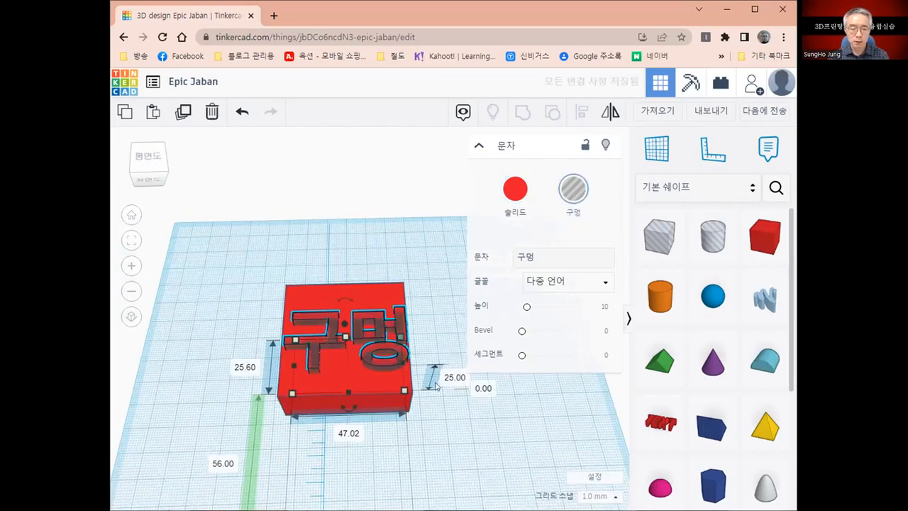
{"action": "right_click_drag", "start_coordinate": [436, 385], "coordinate": [253, 234]}
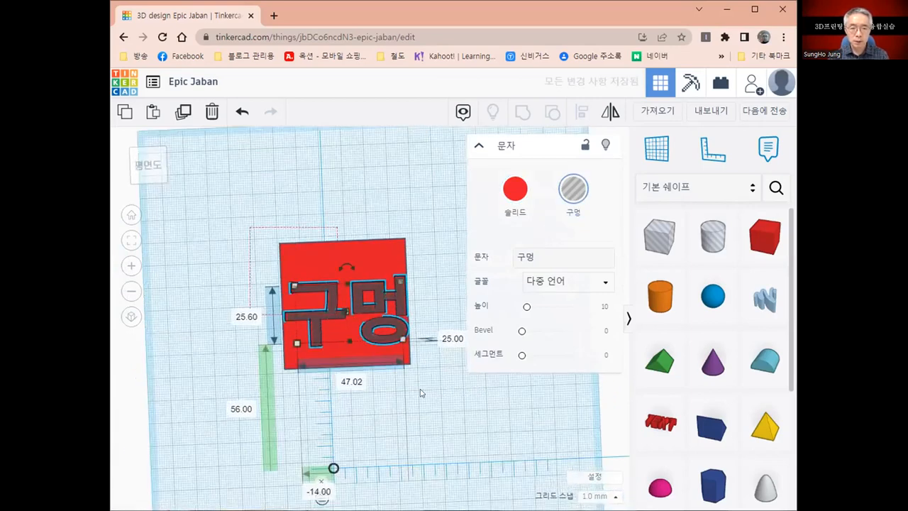
{"action": "key", "text": "ctrl+a"}
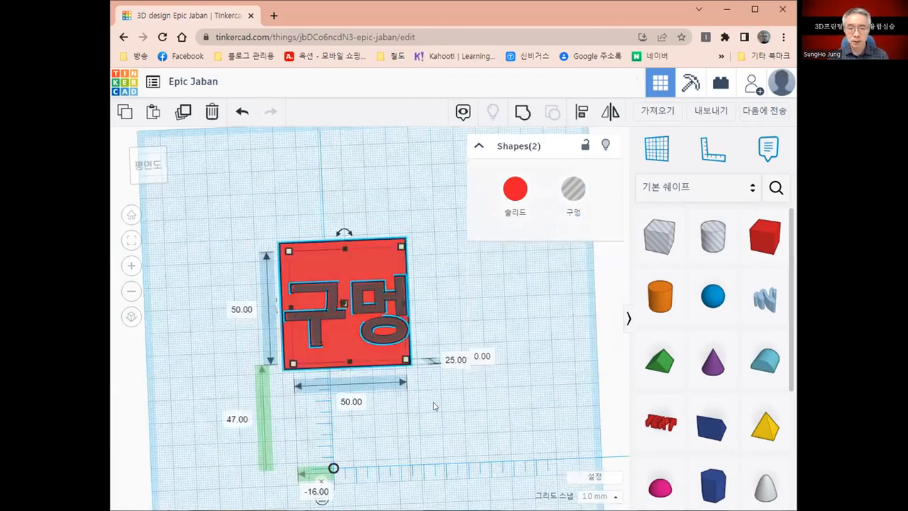
{"action": "left_click", "coordinate": [522, 111]}
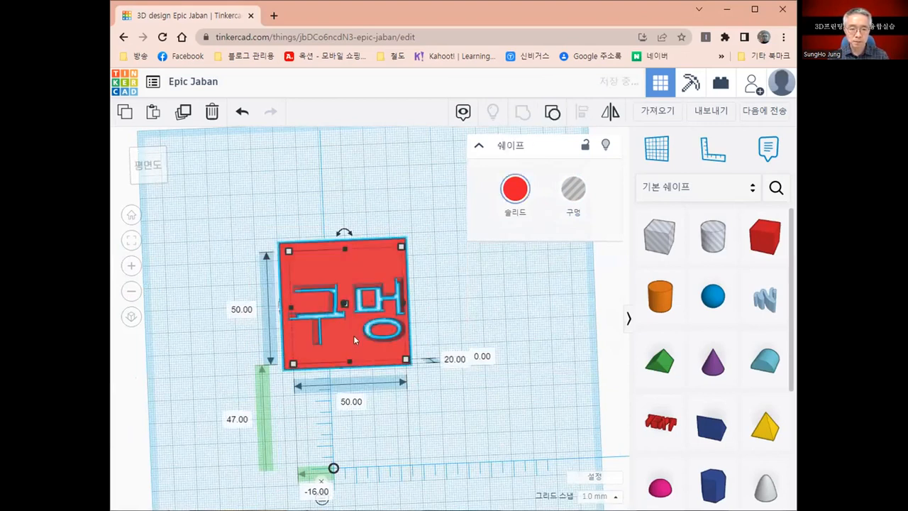
Examine the letter cut-outs in the grouped box from above and from underneath
{"action": "scroll", "coordinate": [347, 327], "scroll_direction": "up", "scroll_amount": 3}
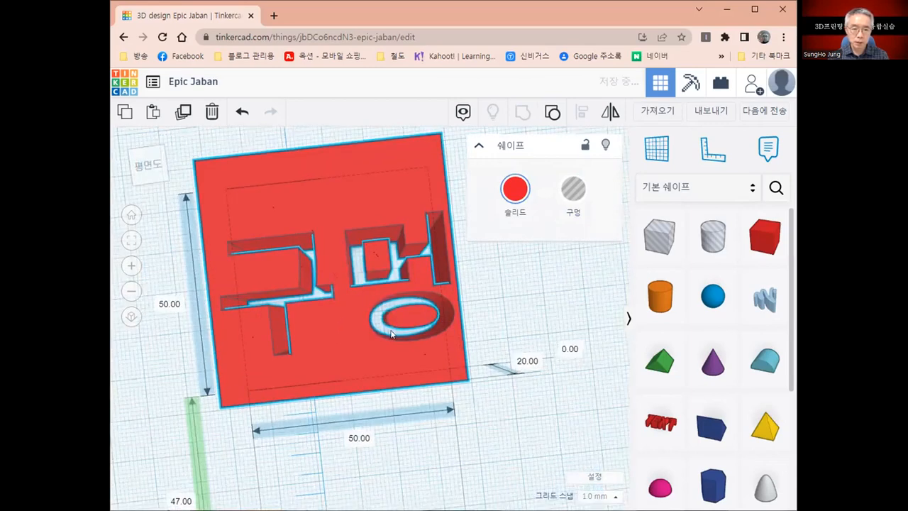
{"action": "right_click_drag", "start_coordinate": [449, 305], "coordinate": [371, 237]}
{"action": "right_click_drag", "start_coordinate": [375, 272], "coordinate": [338, 343]}
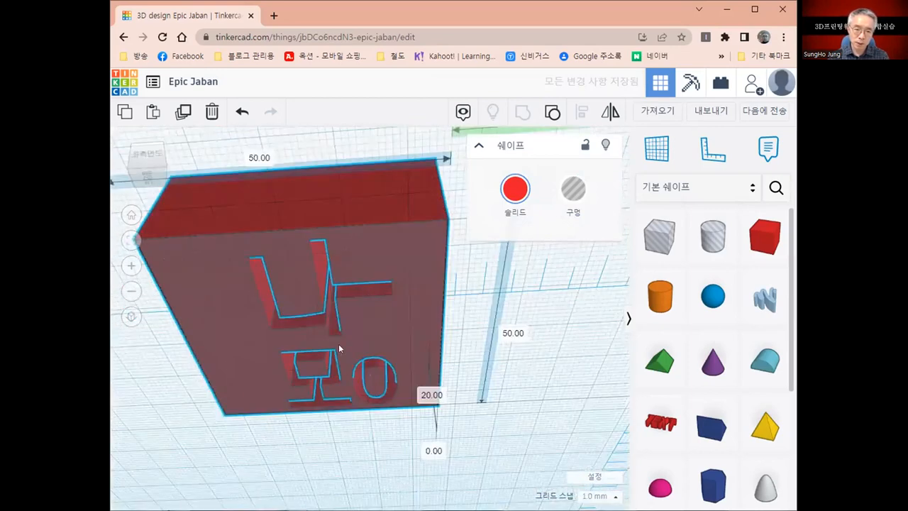
{"action": "right_click_drag", "start_coordinate": [316, 393], "coordinate": [343, 370]}
{"action": "right_click_drag", "start_coordinate": [396, 329], "coordinate": [276, 430]}
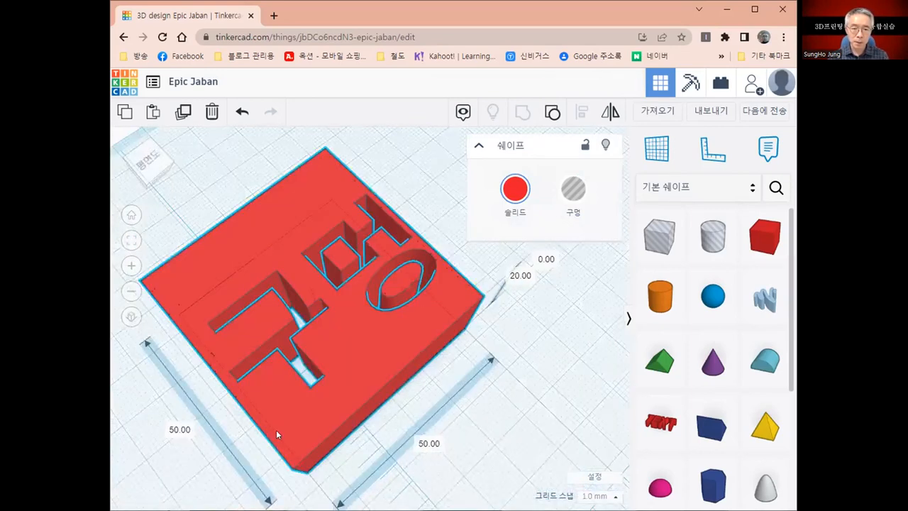
{"action": "right_click_drag", "start_coordinate": [220, 434], "coordinate": [228, 267]}
{"action": "right_click_drag", "start_coordinate": [258, 238], "coordinate": [276, 432]}
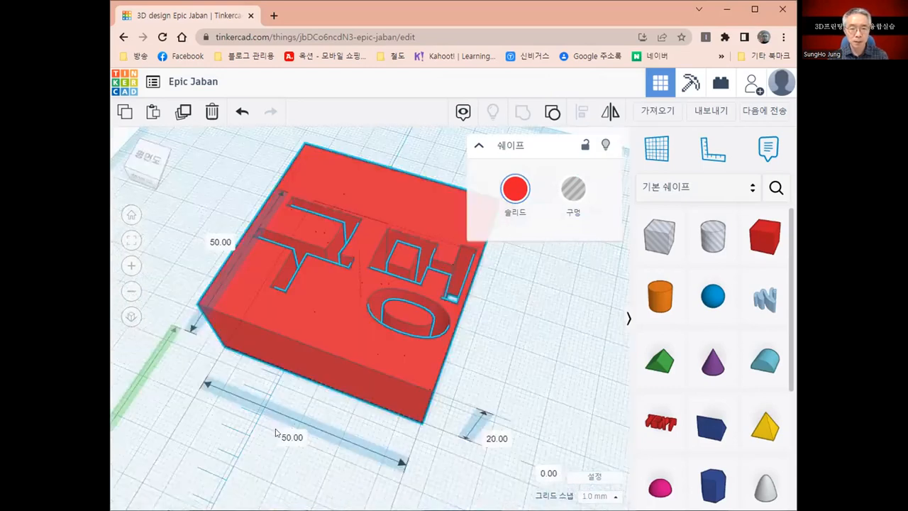
{"action": "right_click_drag", "start_coordinate": [307, 311], "coordinate": [296, 406]}
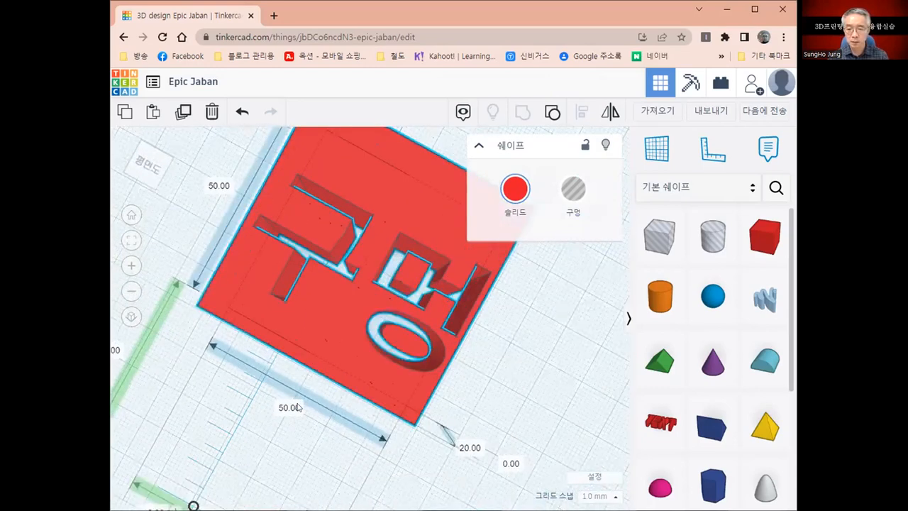
{"action": "right_click_drag", "start_coordinate": [408, 317], "coordinate": [358, 378]}
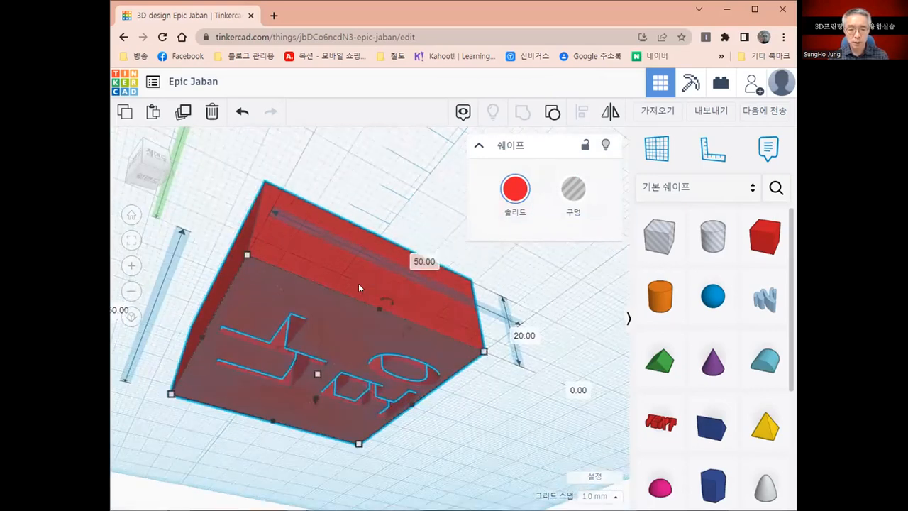
{"action": "right_click_drag", "start_coordinate": [338, 314], "coordinate": [288, 432]}
{"action": "right_click_drag", "start_coordinate": [357, 296], "coordinate": [340, 408]}
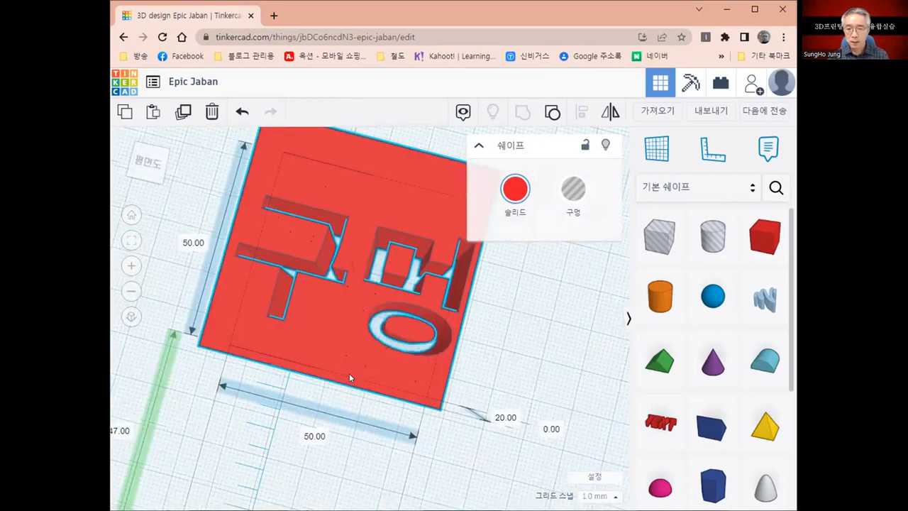
{"action": "right_click_drag", "start_coordinate": [349, 373], "coordinate": [382, 404]}
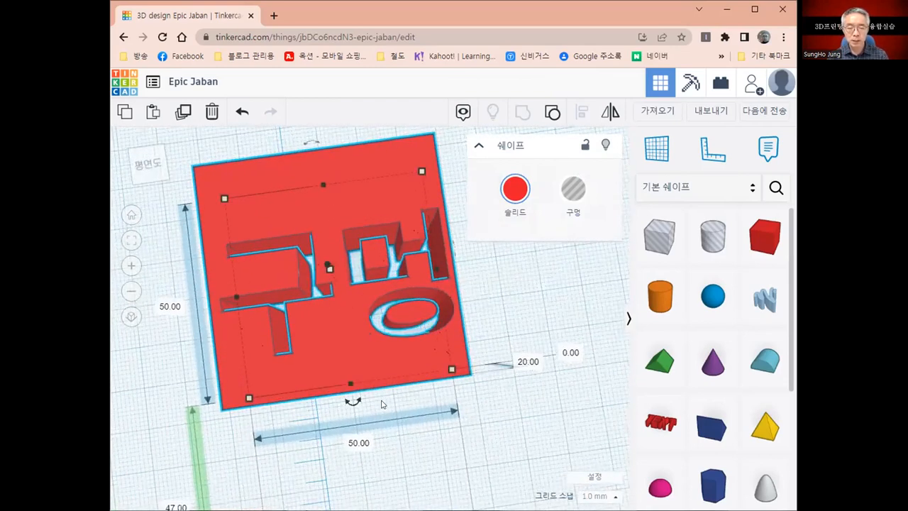
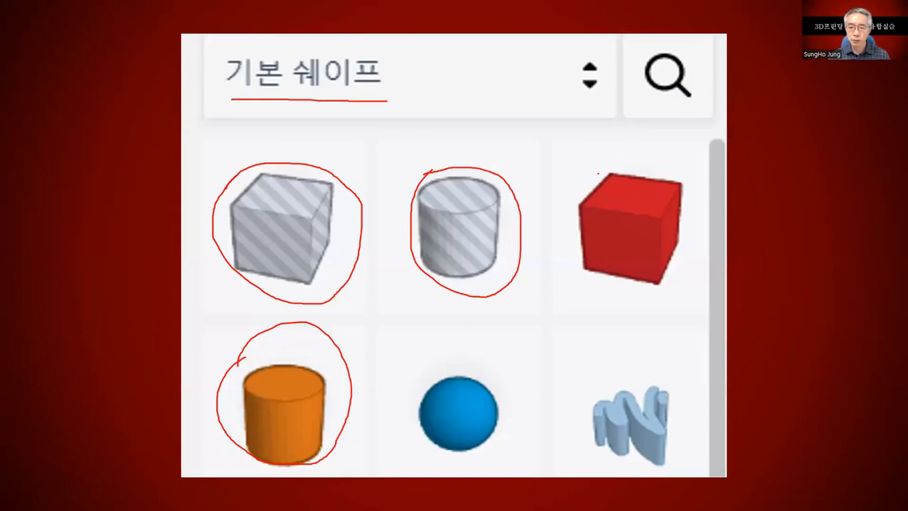
{"action": "mouse_move", "coordinate": [591, 278]}
{"action": "left_mouse_down"}
{"action": "mouse_move", "coordinate": [562, 190]}
{"action": "mouse_move", "coordinate": [630, 299]}
{"action": "left_mouse_up"}
{"action": "mouse_move", "coordinate": [409, 382]}
{"action": "left_mouse_down"}
{"action": "mouse_move", "coordinate": [503, 388]}
{"action": "mouse_move", "coordinate": [446, 370]}
{"action": "left_mouse_up"}
{"action": "mouse_move", "coordinate": [236, 368]}
{"action": "left_mouse_down"}
{"action": "mouse_move", "coordinate": [287, 443]}
{"action": "mouse_move", "coordinate": [292, 349]}
{"action": "mouse_move", "coordinate": [239, 416]}
{"action": "left_mouse_up"}
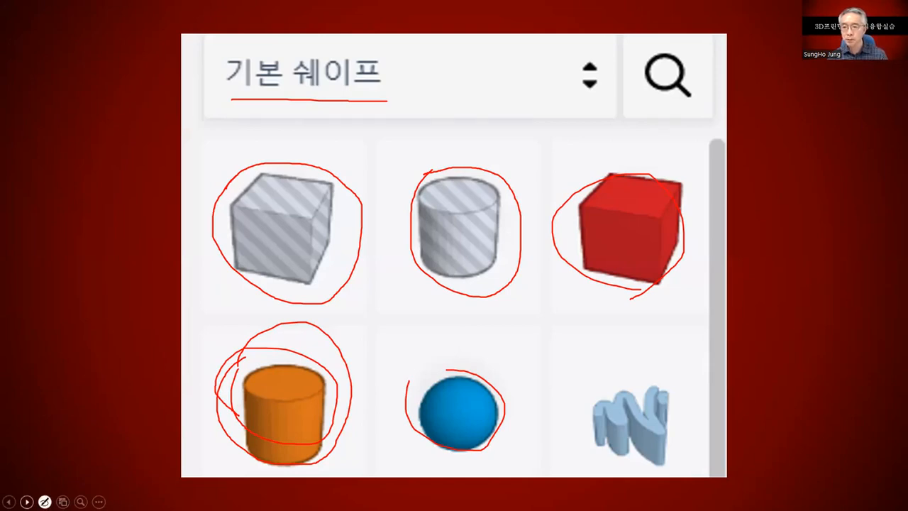
{"action": "key", "text": "Right"}
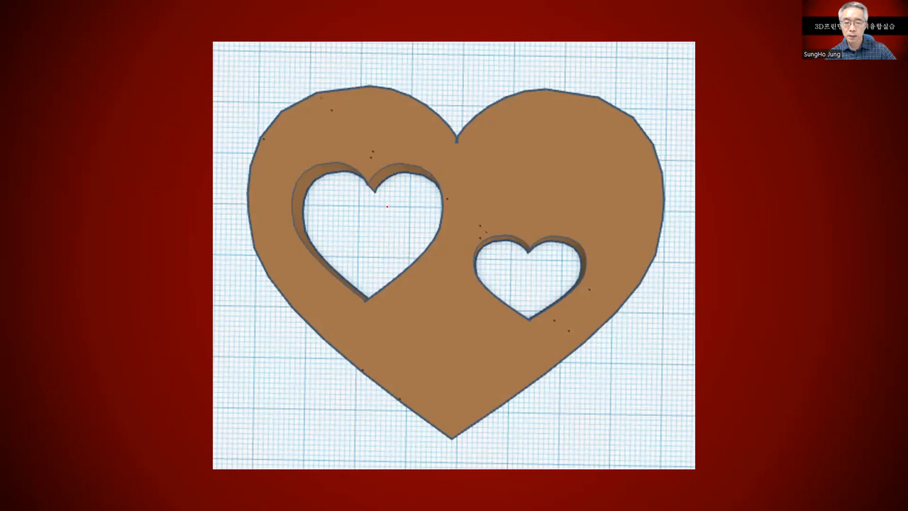
{"action": "mouse_move", "coordinate": [322, 157]}
{"action": "left_mouse_down"}
{"action": "mouse_move", "coordinate": [288, 200]}
{"action": "mouse_move", "coordinate": [365, 312]}
{"action": "mouse_move", "coordinate": [440, 193]}
{"action": "mouse_move", "coordinate": [381, 159]}
{"action": "mouse_move", "coordinate": [308, 165]}
{"action": "left_mouse_up"}
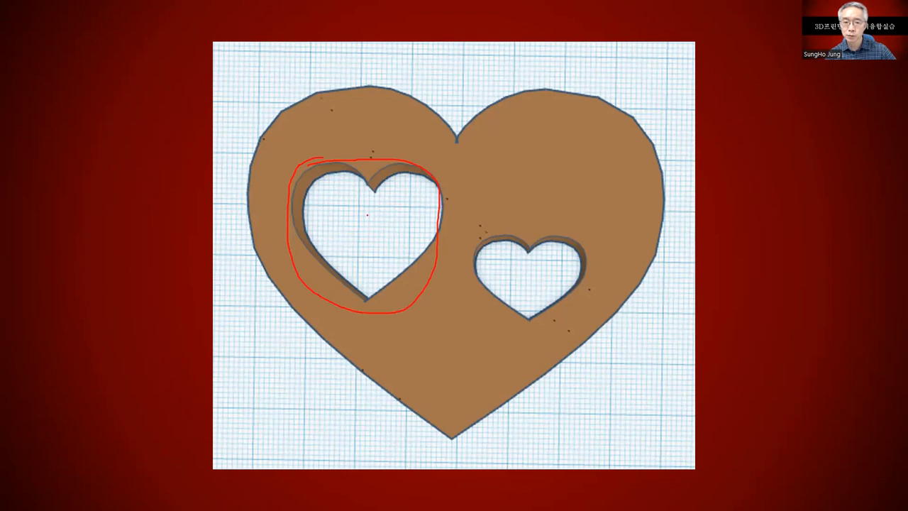
{"action": "mouse_move", "coordinate": [355, 214]}
{"action": "left_mouse_down"}
{"action": "mouse_move", "coordinate": [364, 225]}
{"action": "mouse_move", "coordinate": [358, 237]}
{"action": "mouse_move", "coordinate": [384, 230]}
{"action": "left_mouse_up"}
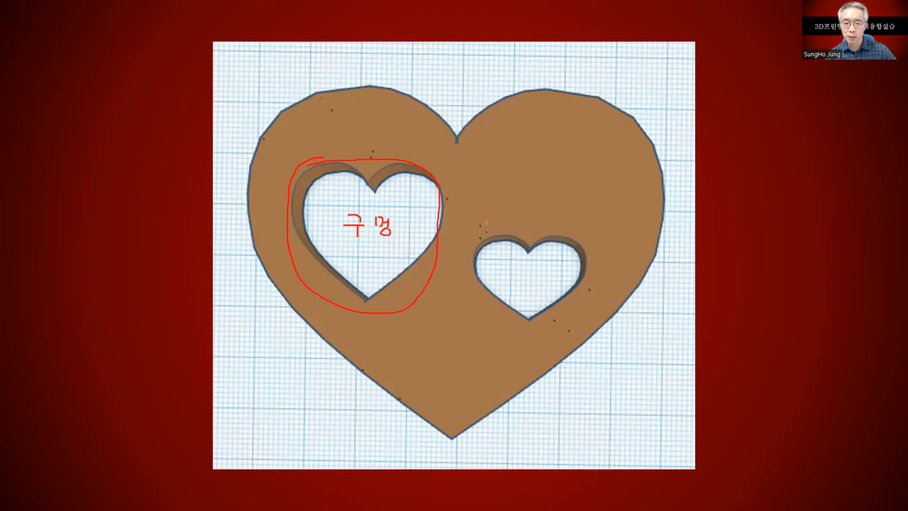
{"action": "mouse_move", "coordinate": [485, 224]}
{"action": "left_mouse_down"}
{"action": "mouse_move", "coordinate": [454, 281]}
{"action": "mouse_move", "coordinate": [603, 269]}
{"action": "mouse_move", "coordinate": [478, 223]}
{"action": "left_mouse_up"}
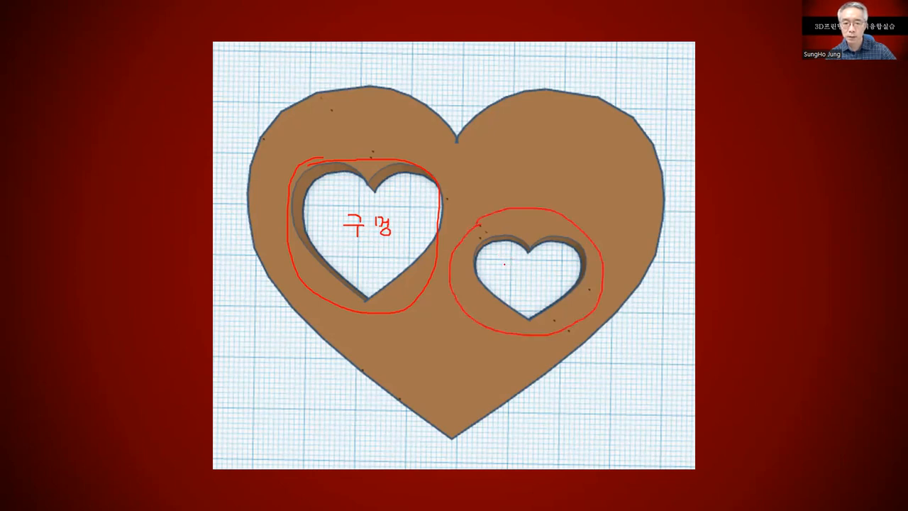
{"action": "mouse_move", "coordinate": [505, 264]}
{"action": "left_mouse_down"}
{"action": "mouse_move", "coordinate": [524, 276]}
{"action": "mouse_move", "coordinate": [547, 270]}
{"action": "mouse_move", "coordinate": [539, 278]}
{"action": "left_mouse_up"}
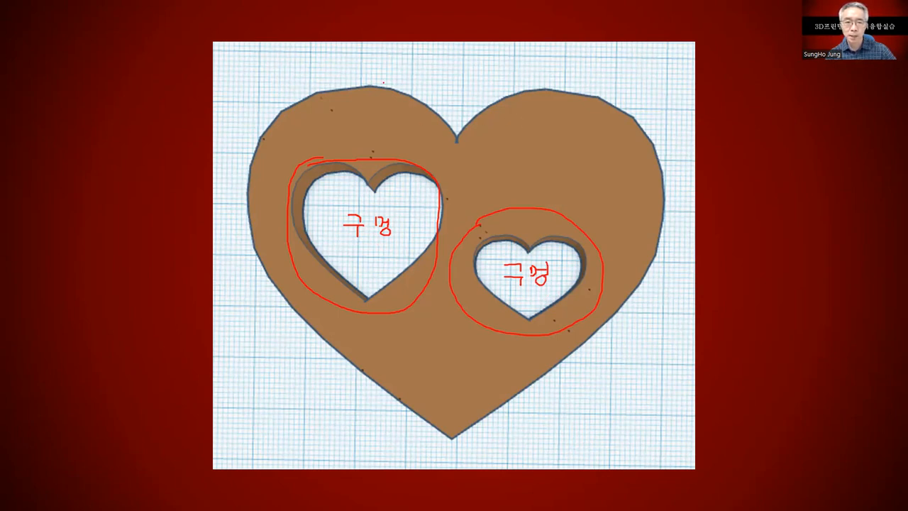
{"action": "mouse_move", "coordinate": [415, 76]}
{"action": "left_mouse_down"}
{"action": "mouse_move", "coordinate": [652, 140]}
{"action": "mouse_move", "coordinate": [612, 435]}
{"action": "mouse_move", "coordinate": [320, 387]}
{"action": "mouse_move", "coordinate": [312, 181]}
{"action": "mouse_move", "coordinate": [516, 87]}
{"action": "left_mouse_up"}
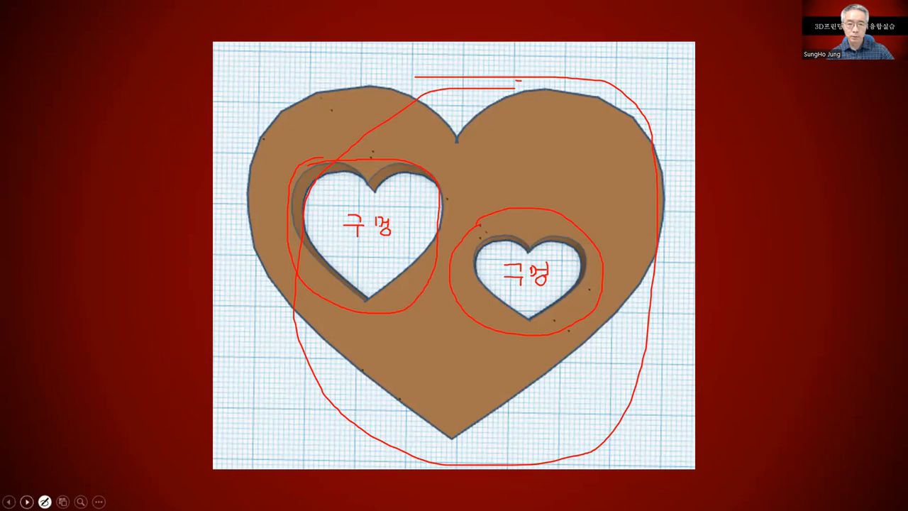
{"action": "left_click", "coordinate": [26, 501]}
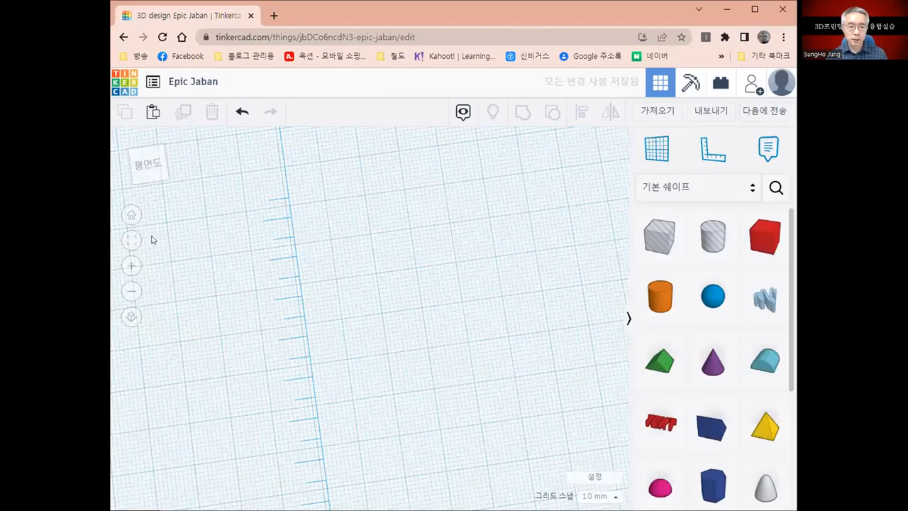
Place a heart from the basic shapes about -37 mm sideways and 47 mm lengthwise from the ruler origin, and remove the ruler from the workplane
{"action": "left_click", "coordinate": [131, 215]}
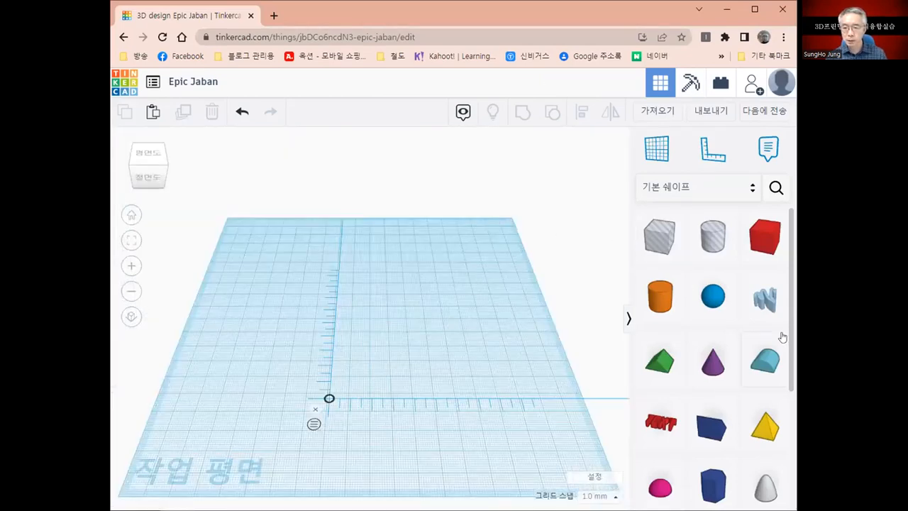
{"action": "scroll", "coordinate": [784, 397], "scroll_direction": "down", "scroll_amount": 3}
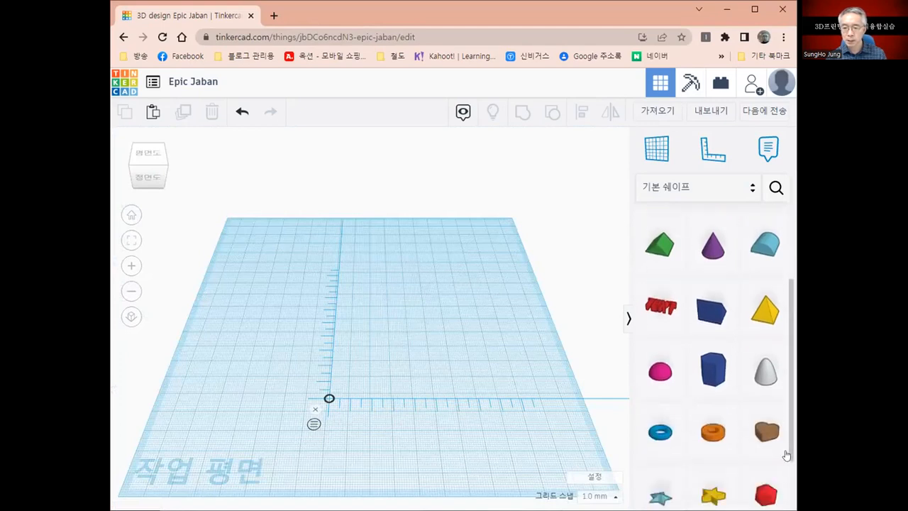
{"action": "scroll", "coordinate": [786, 456], "scroll_direction": "down", "scroll_amount": 2}
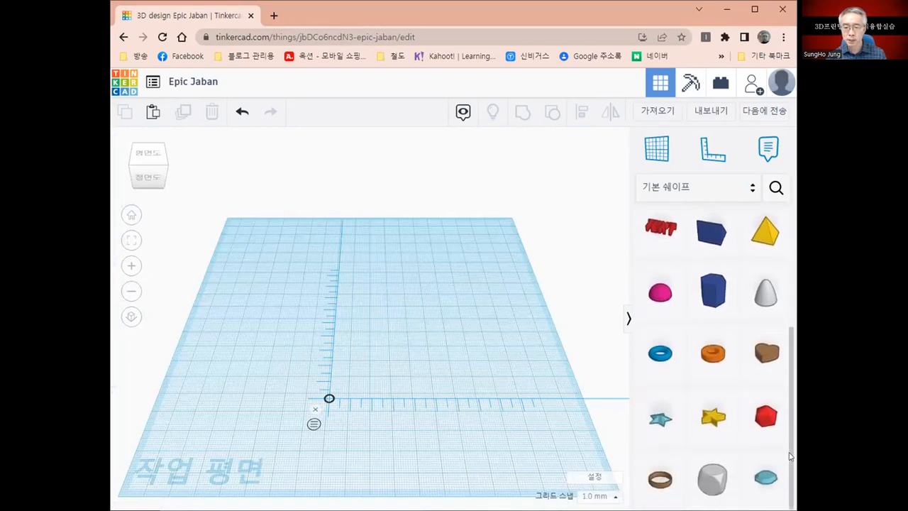
{"action": "left_click_drag", "start_coordinate": [766, 352], "coordinate": [296, 303]}
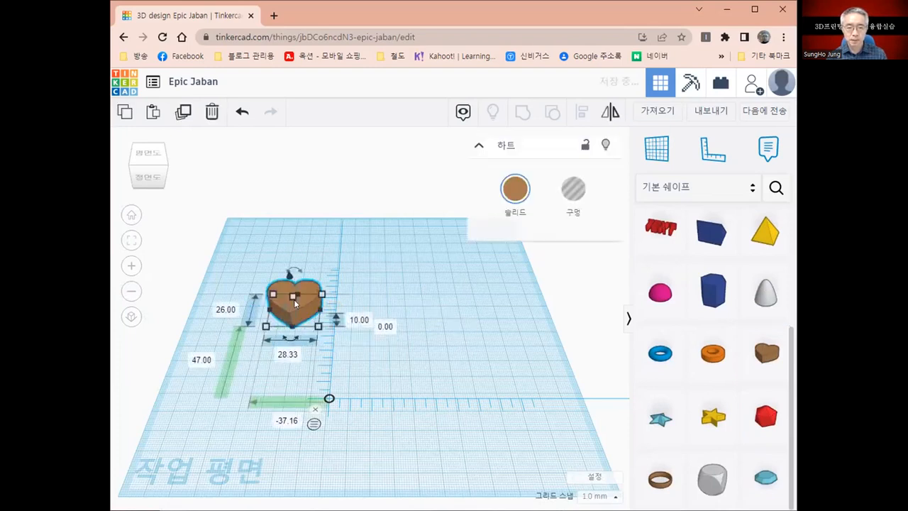
{"action": "left_click", "coordinate": [712, 160]}
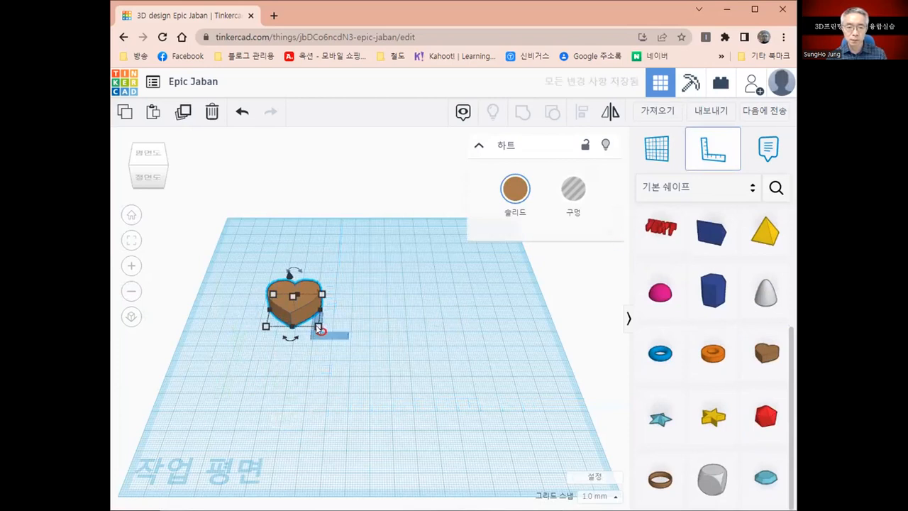
{"action": "key", "text": "Escape"}
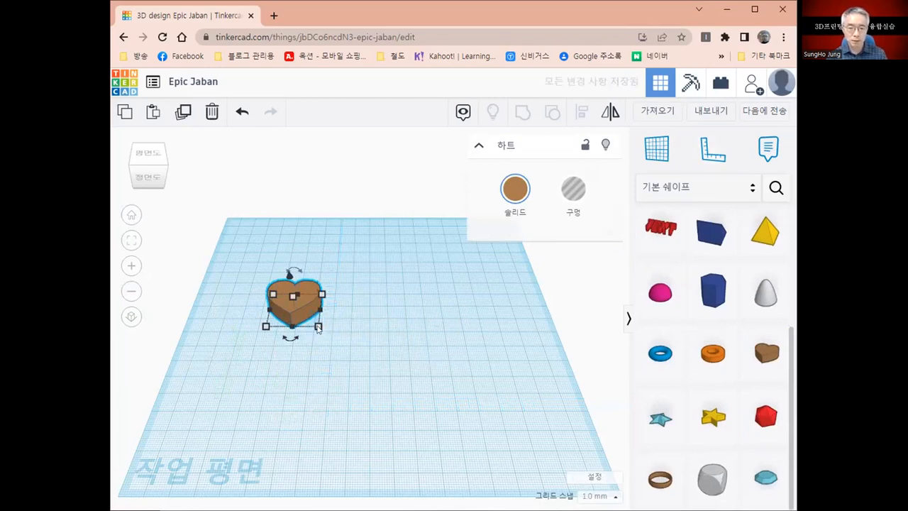
Enlarge the heart to about 136 mm wide and 112 mm long and centre it roughly on the workplane
{"action": "left_click_drag", "start_coordinate": [318, 328], "coordinate": [536, 454]}
{"action": "left_click_drag", "start_coordinate": [382, 380], "coordinate": [352, 346]}
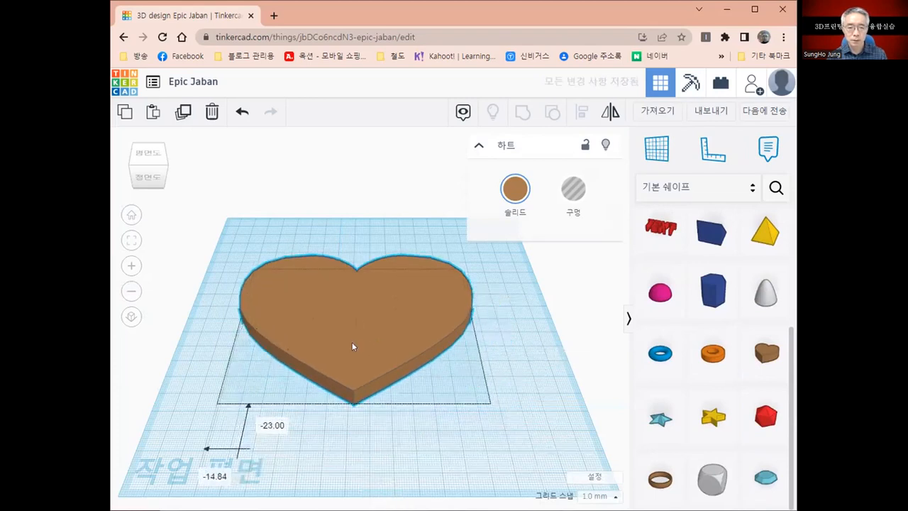
{"action": "left_click_drag", "start_coordinate": [490, 403], "coordinate": [515, 428]}
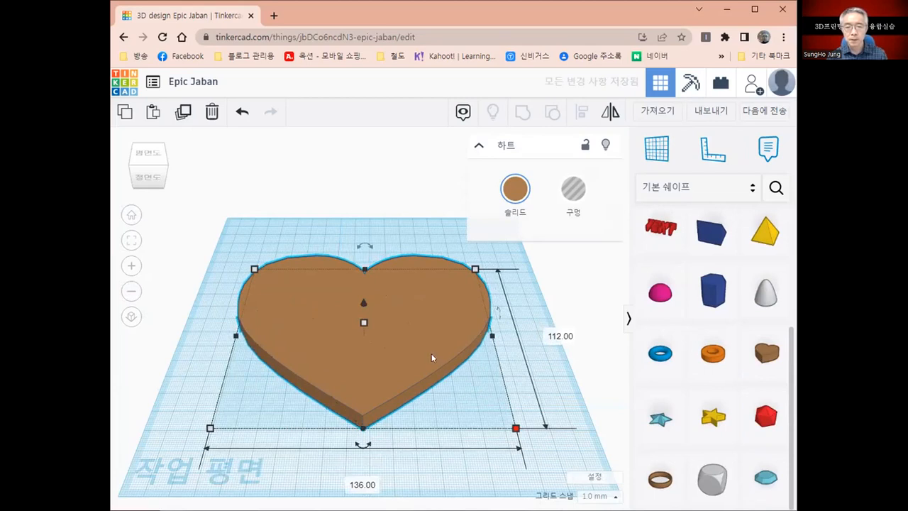
{"action": "left_click", "coordinate": [546, 369]}
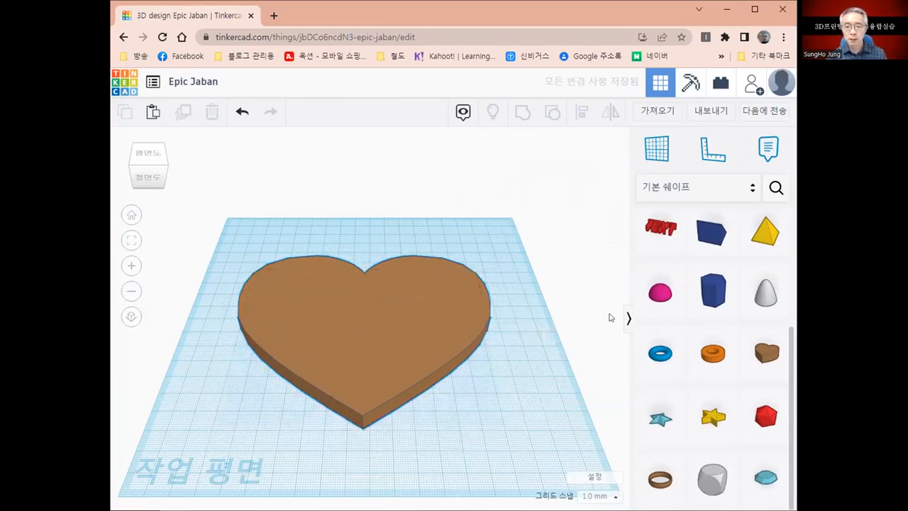
Add a text shape to the workplane behind the heart's left lobe and set its text to 엄마
{"action": "left_click", "coordinate": [654, 228]}
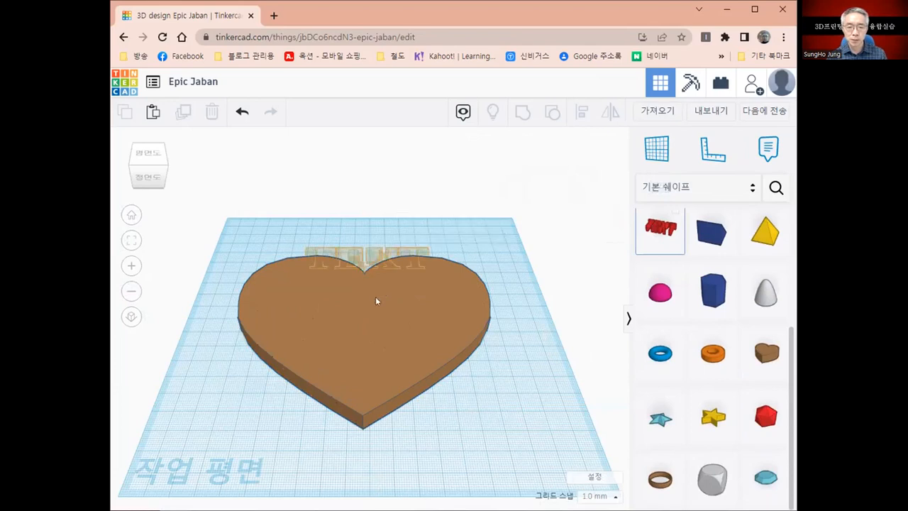
{"action": "left_click", "coordinate": [305, 241]}
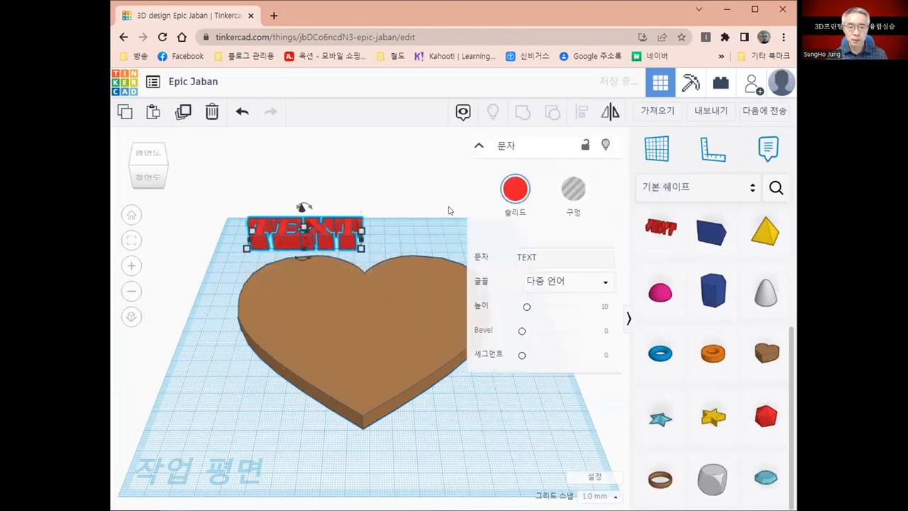
{"action": "left_click", "coordinate": [543, 254]}
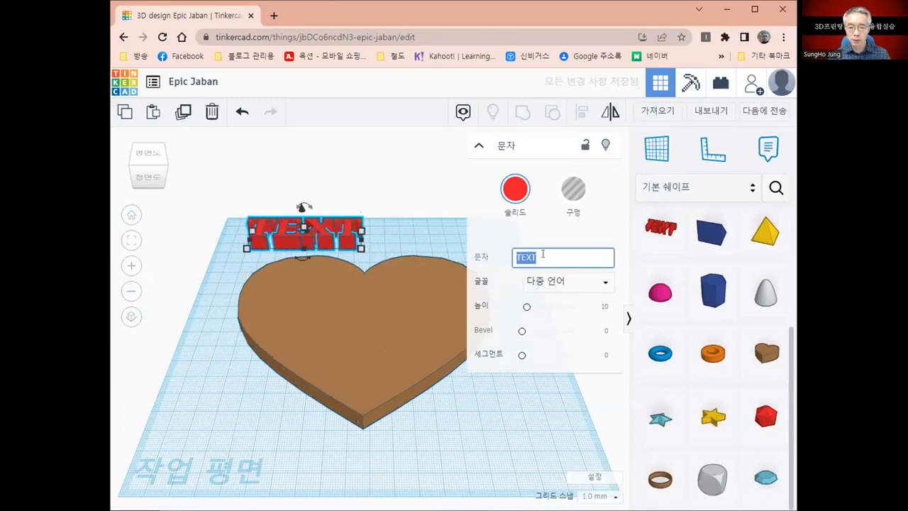
{"action": "type", "text": "엄마"}
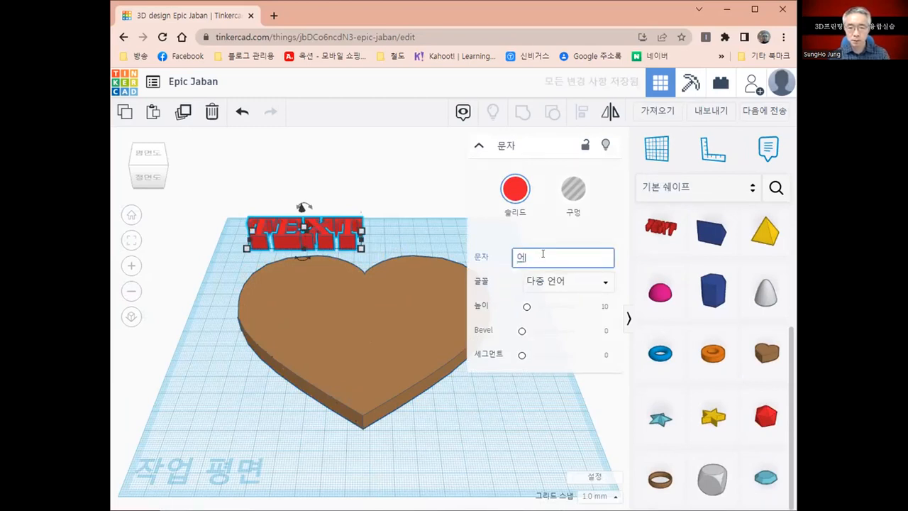
{"action": "left_click", "coordinate": [398, 232]}
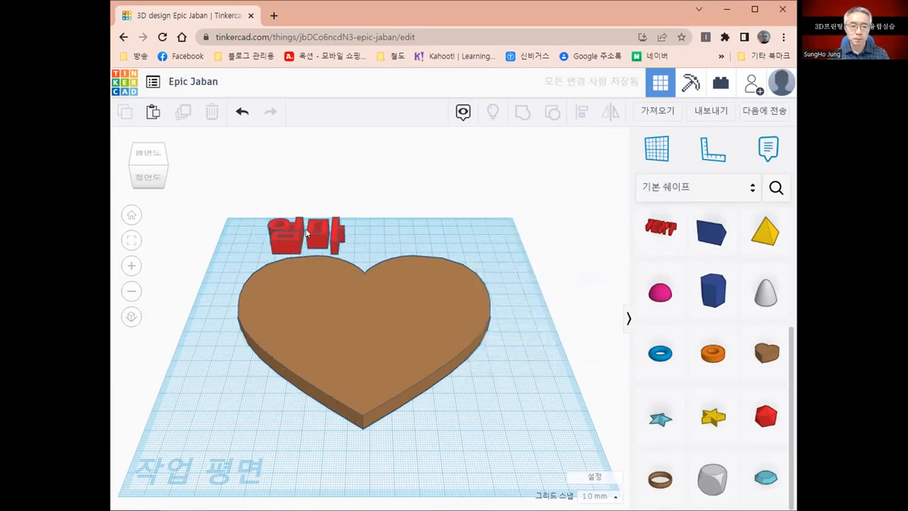
Move the 엄마 text about 54 mm forward and 2 mm sideways so it sits in the heart's left half
{"action": "left_click", "coordinate": [306, 246]}
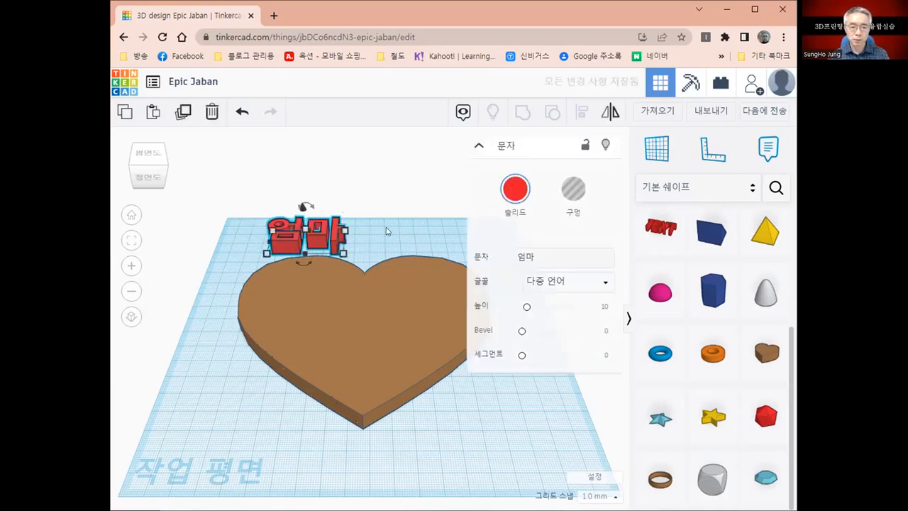
{"action": "left_click", "coordinate": [345, 258]}
{"action": "left_click_drag", "start_coordinate": [320, 239], "coordinate": [325, 311]}
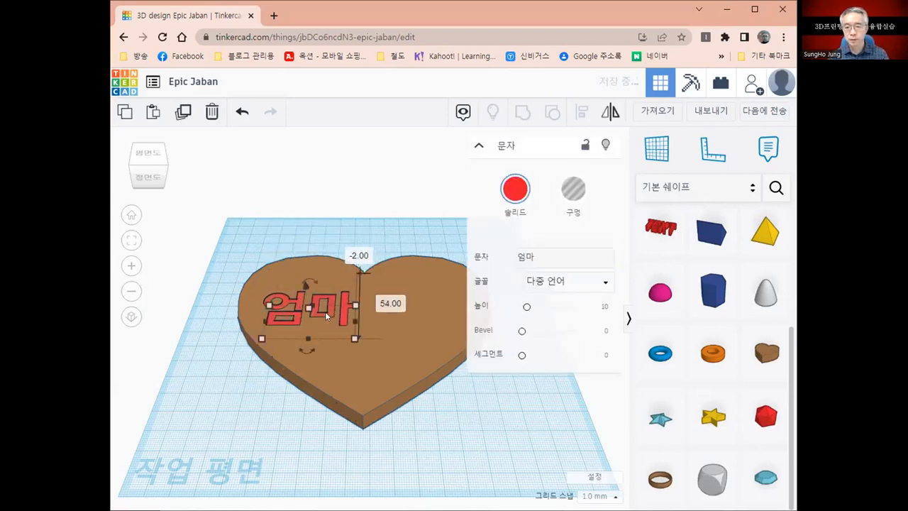
{"action": "left_click", "coordinate": [501, 436]}
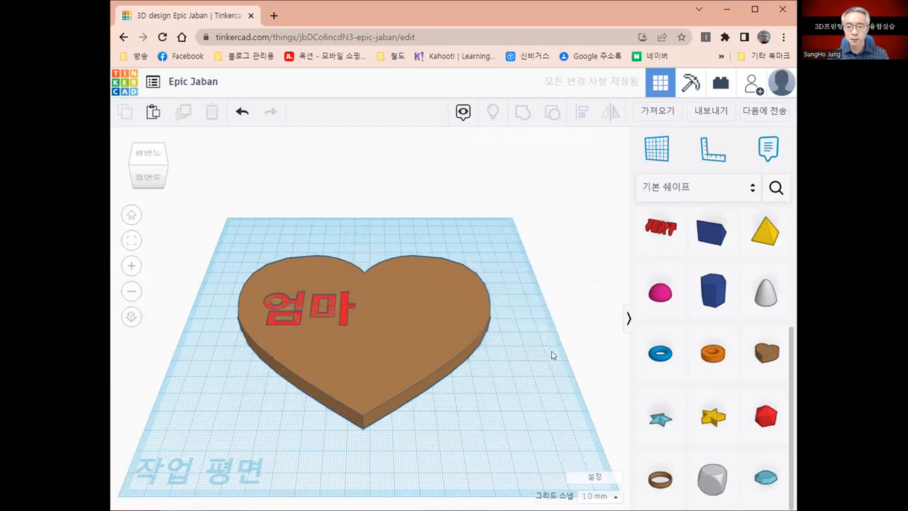
Add a second text shape behind the heart's right lobe and set its text to 아빠
{"action": "left_click_drag", "start_coordinate": [658, 231], "coordinate": [432, 232]}
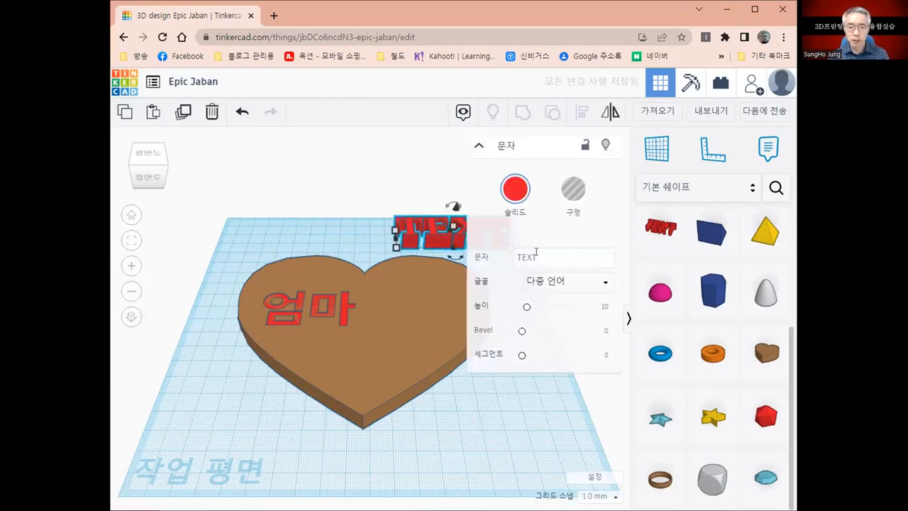
{"action": "left_click", "coordinate": [537, 252]}
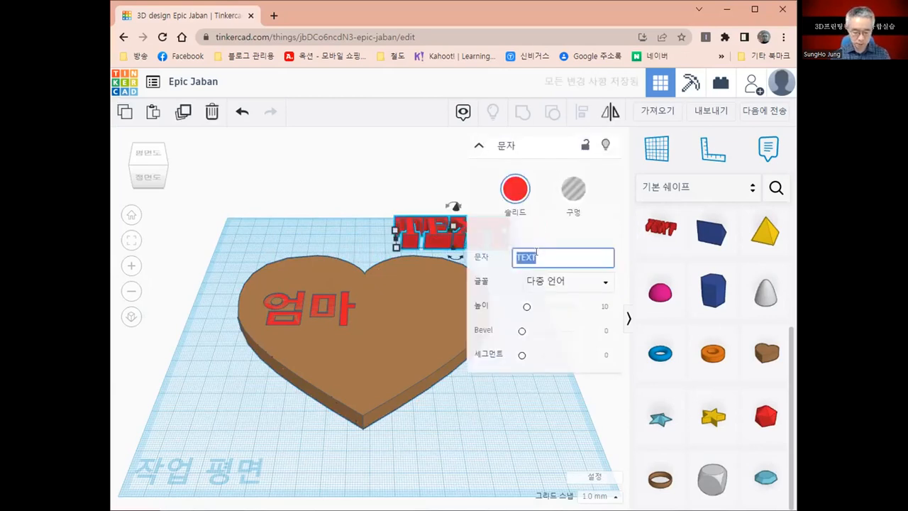
{"action": "type", "text": "애"}
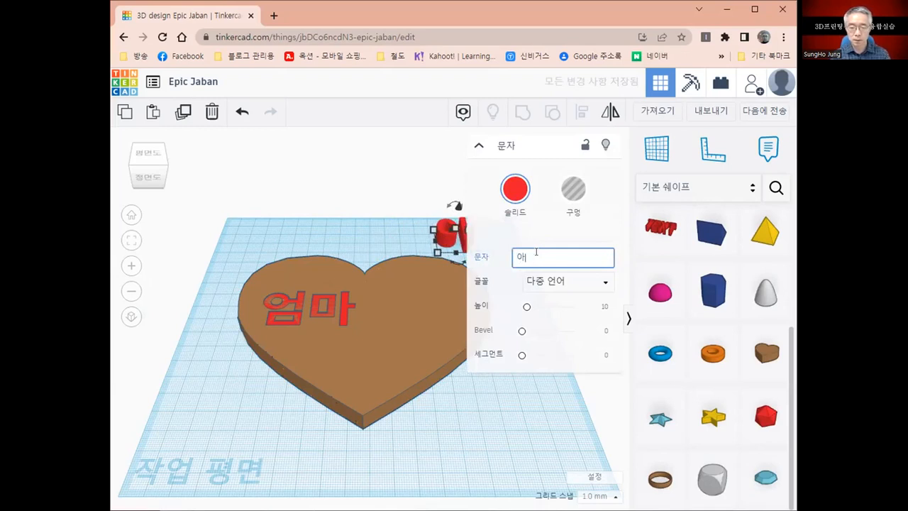
{"action": "type", "text": "빠"}
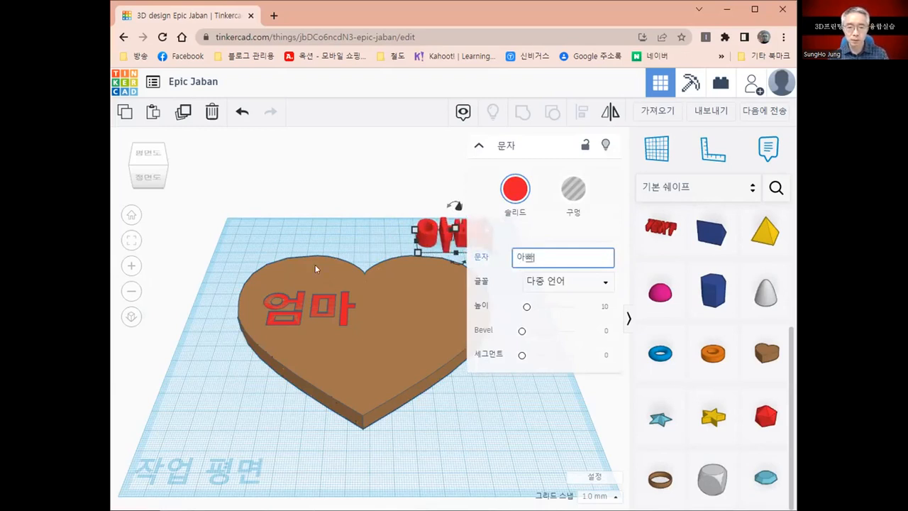
{"action": "left_click", "coordinate": [347, 247]}
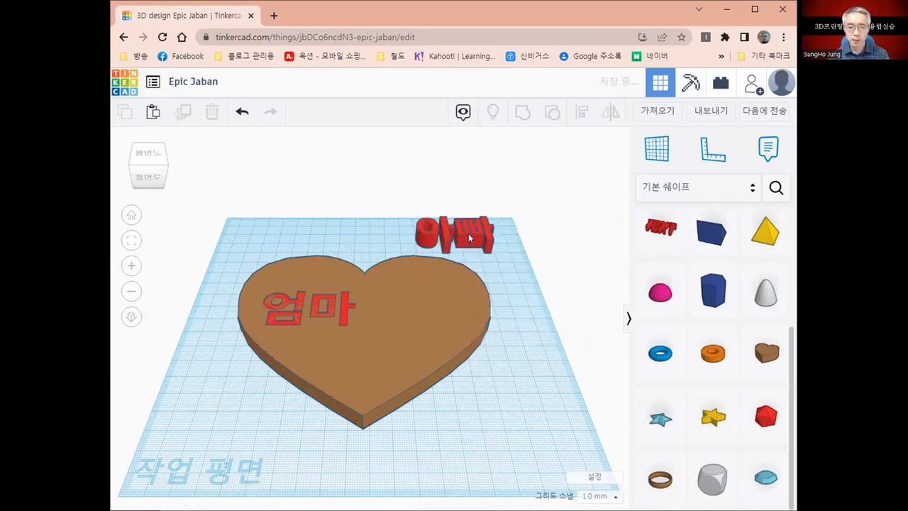
Move the 아빠 text into the heart's right half, beside 엄마, and check the placement from above
{"action": "left_click_drag", "start_coordinate": [451, 260], "coordinate": [435, 315]}
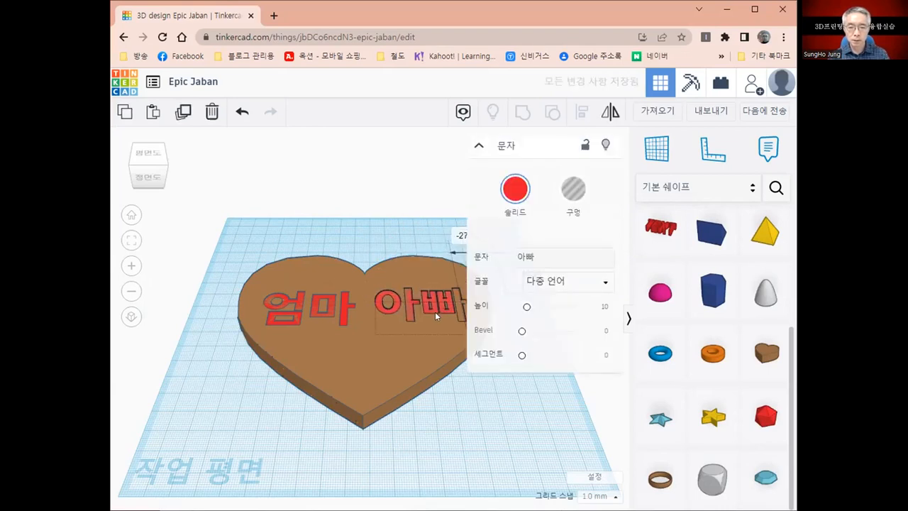
{"action": "right_click_drag", "start_coordinate": [404, 420], "coordinate": [403, 423]}
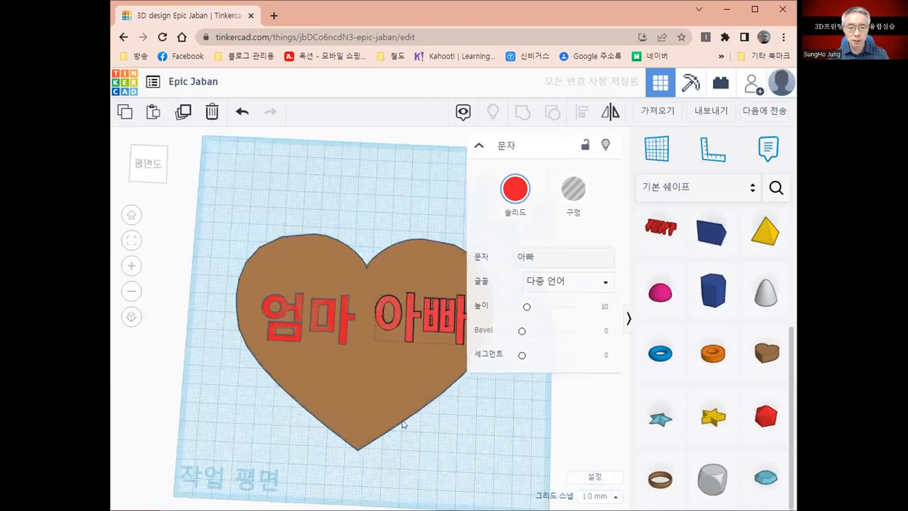
{"action": "left_click", "coordinate": [346, 333]}
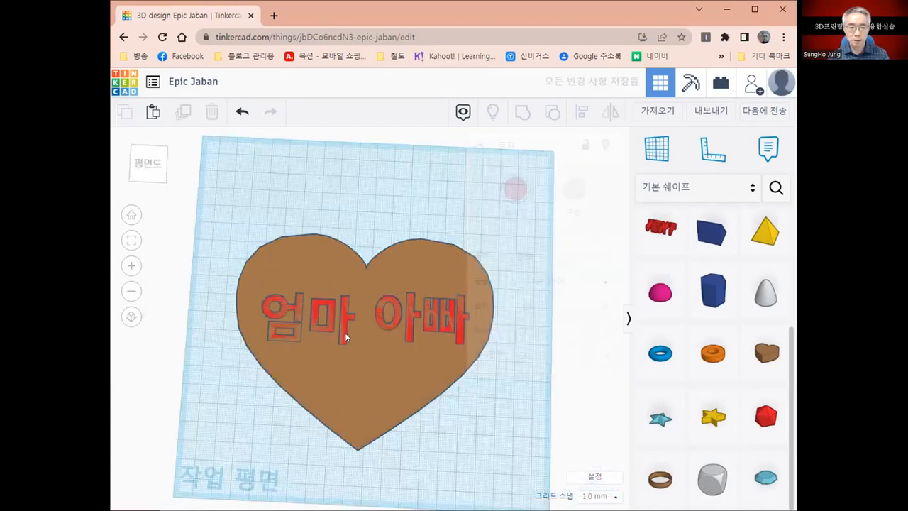
Convert the 엄마 text in the heart to a hole
{"action": "left_click", "coordinate": [295, 308]}
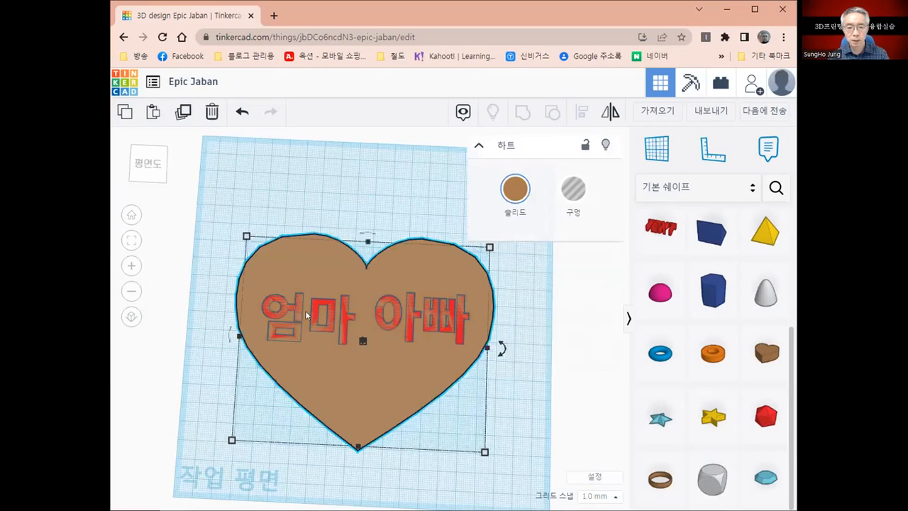
{"action": "left_click", "coordinate": [315, 310]}
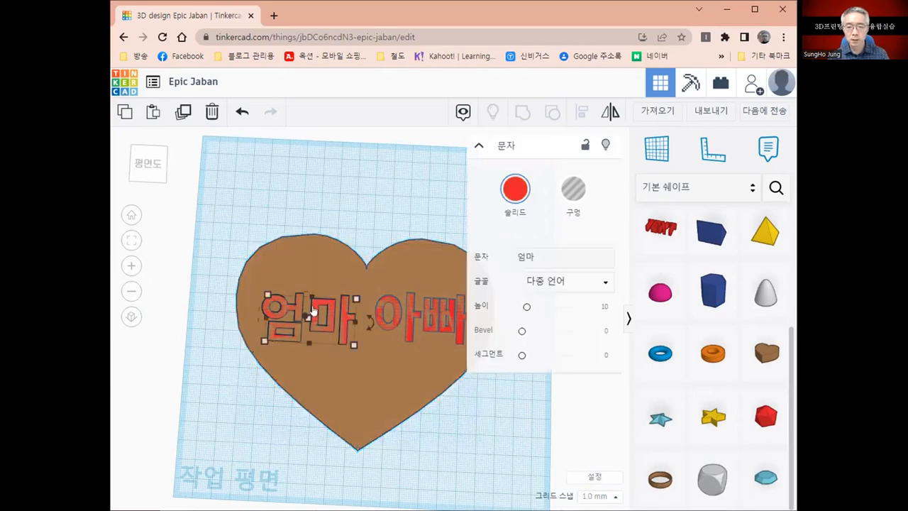
{"action": "left_click", "coordinate": [572, 190]}
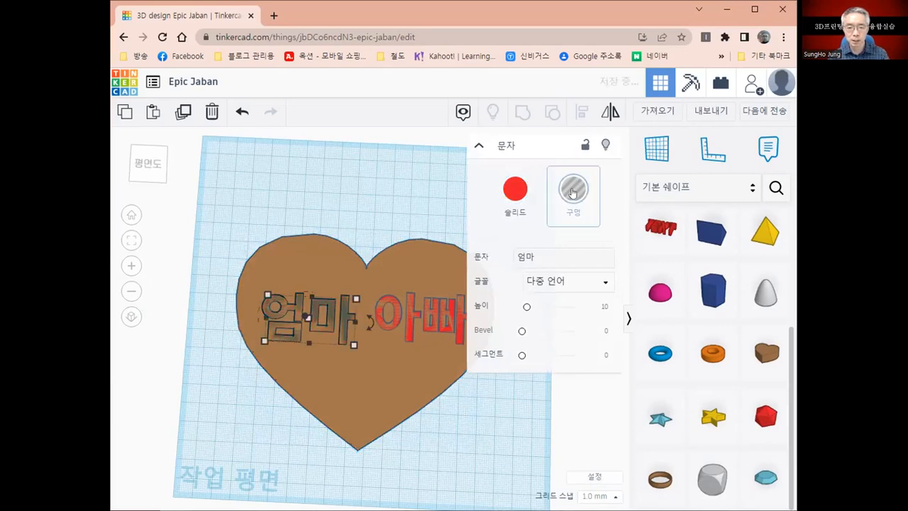
Convert the 아빠 text in the heart's right half to a hole
{"action": "key", "text": "Escape"}
{"action": "left_click", "coordinate": [454, 325]}
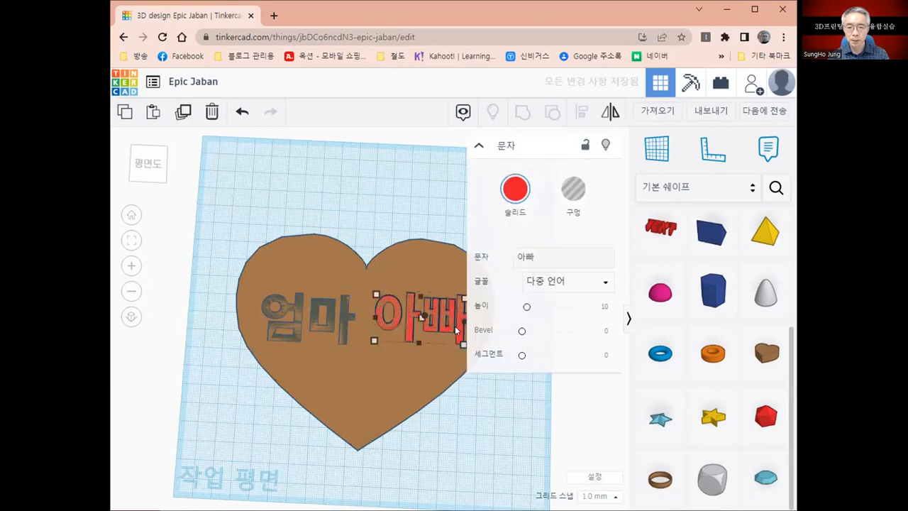
{"action": "key", "text": "h"}
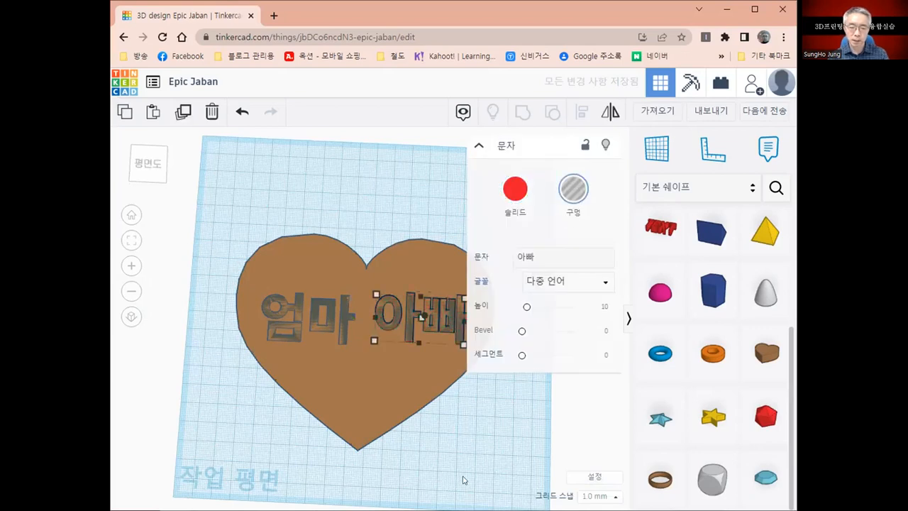
Select the heart together with both text holes and group them so 엄마 and 아빠 are cut out of the heart
{"action": "left_click", "coordinate": [247, 203]}
{"action": "left_click_drag", "start_coordinate": [560, 496], "coordinate": [233, 197]}
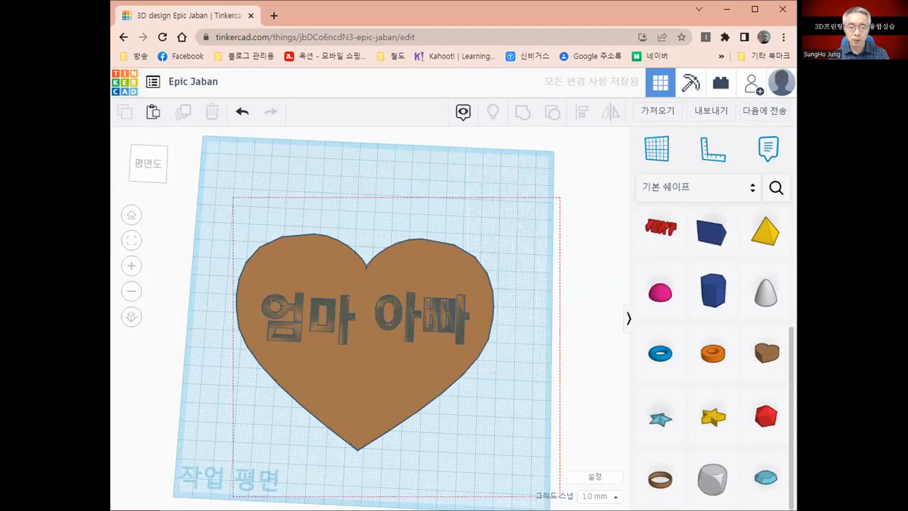
{"action": "left_click_drag", "start_coordinate": [550, 480], "coordinate": [550, 481]}
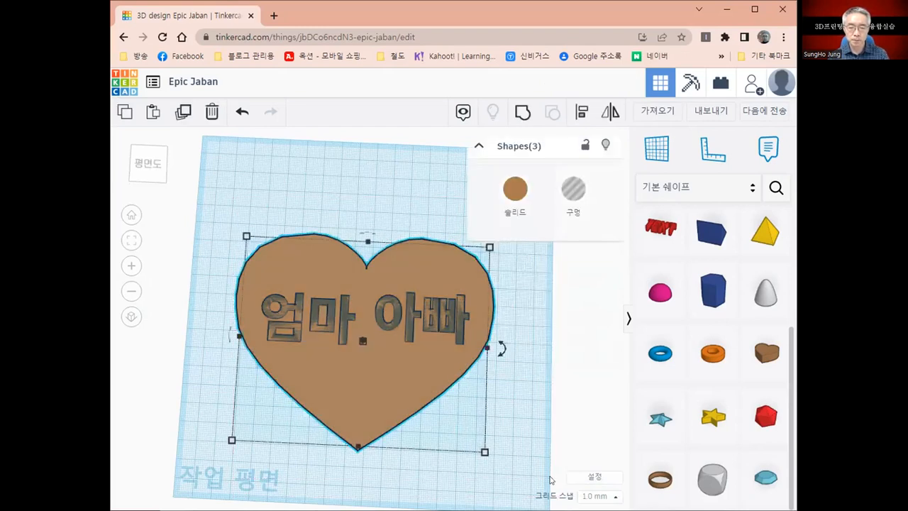
{"action": "left_click", "coordinate": [523, 113]}
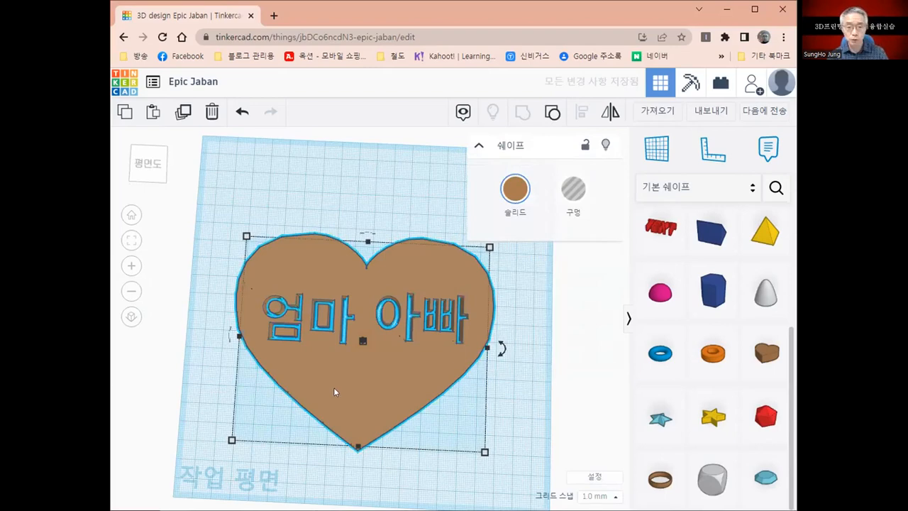
Examine the 엄마 and 아빠 cut-outs in the heart up close, including the inner pieces of the letters
{"action": "right_click_drag", "start_coordinate": [267, 367], "coordinate": [265, 459]}
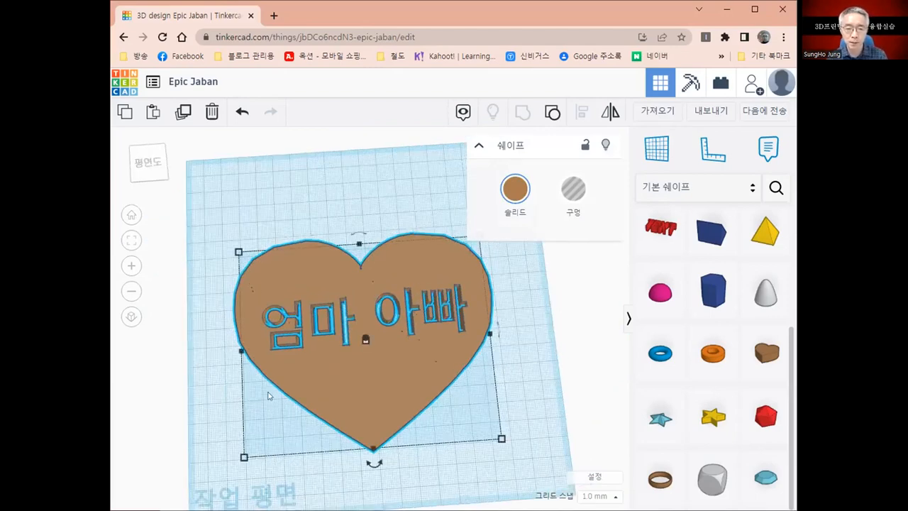
{"action": "scroll", "coordinate": [308, 362], "scroll_direction": "up", "scroll_amount": 1}
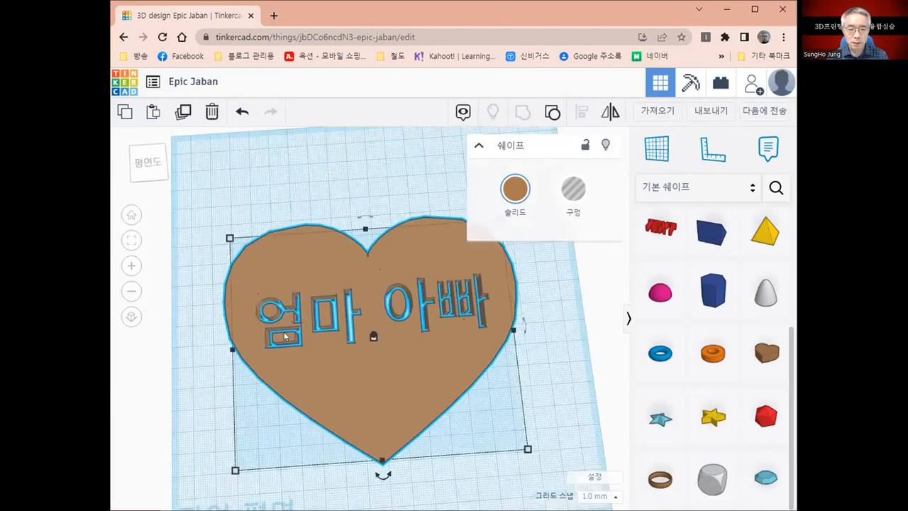
{"action": "scroll", "coordinate": [295, 298], "scroll_direction": "up", "scroll_amount": 2}
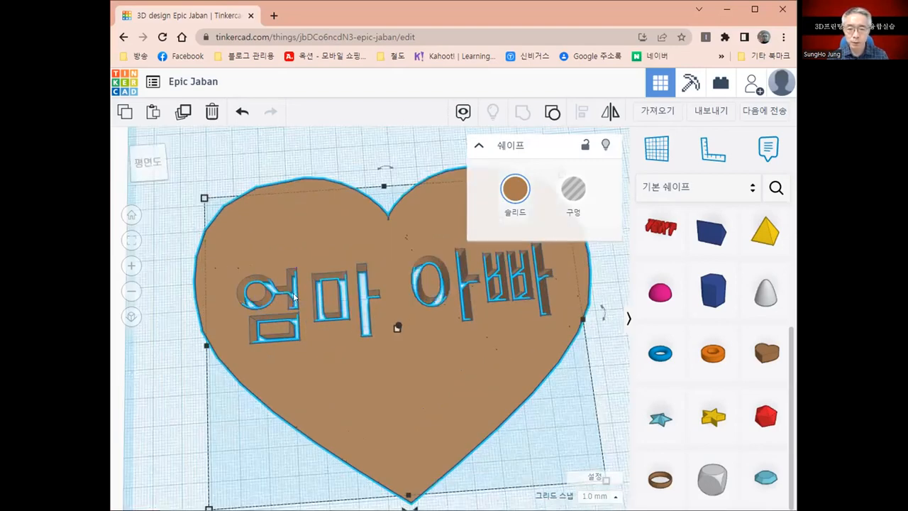
{"action": "scroll", "coordinate": [381, 338], "scroll_direction": "up", "scroll_amount": 1}
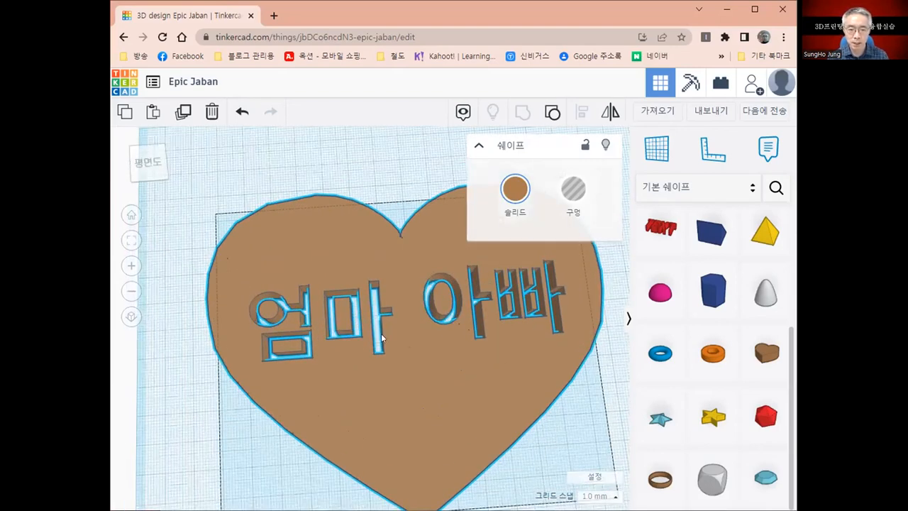
{"action": "scroll", "coordinate": [383, 340], "scroll_direction": "up", "scroll_amount": 1}
{"action": "scroll", "coordinate": [373, 361], "scroll_direction": "up", "scroll_amount": 1}
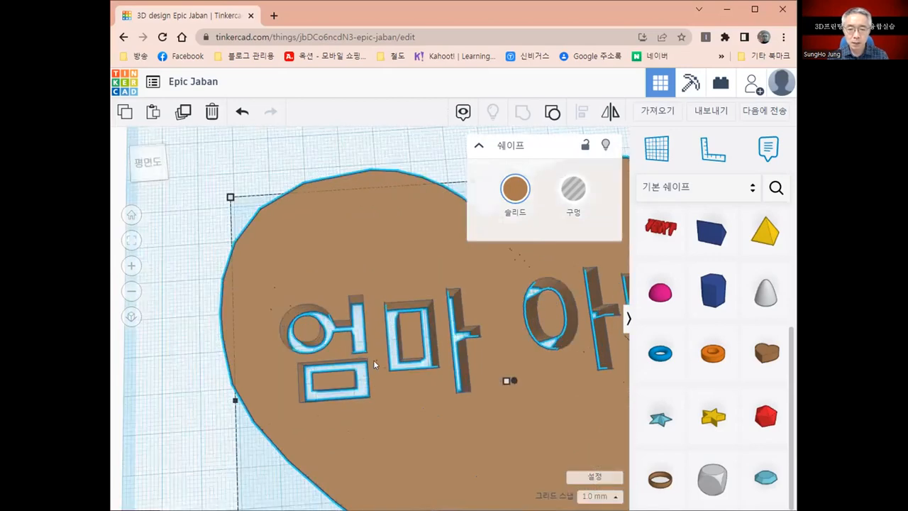
{"action": "scroll", "coordinate": [373, 359], "scroll_direction": "up", "scroll_amount": 2}
{"action": "scroll", "coordinate": [312, 380], "scroll_direction": "up", "scroll_amount": 1}
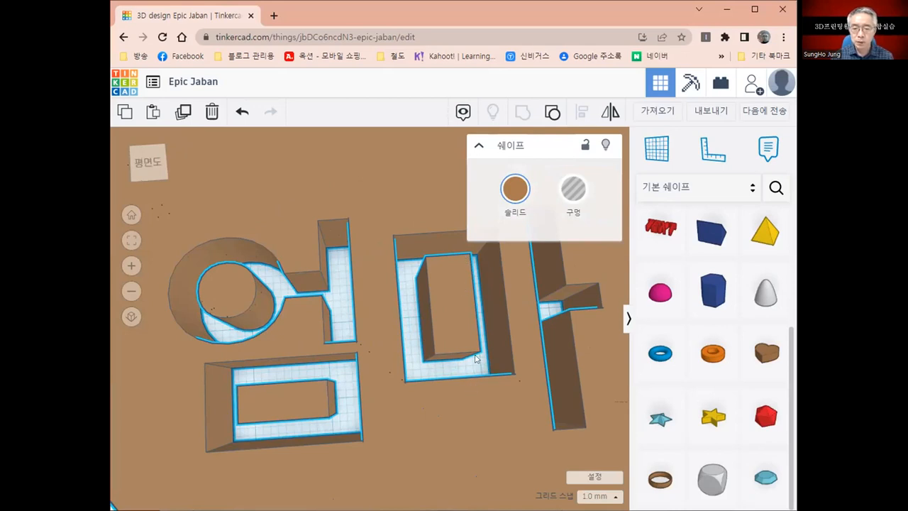
{"action": "right_click_drag", "start_coordinate": [456, 316], "coordinate": [347, 384]}
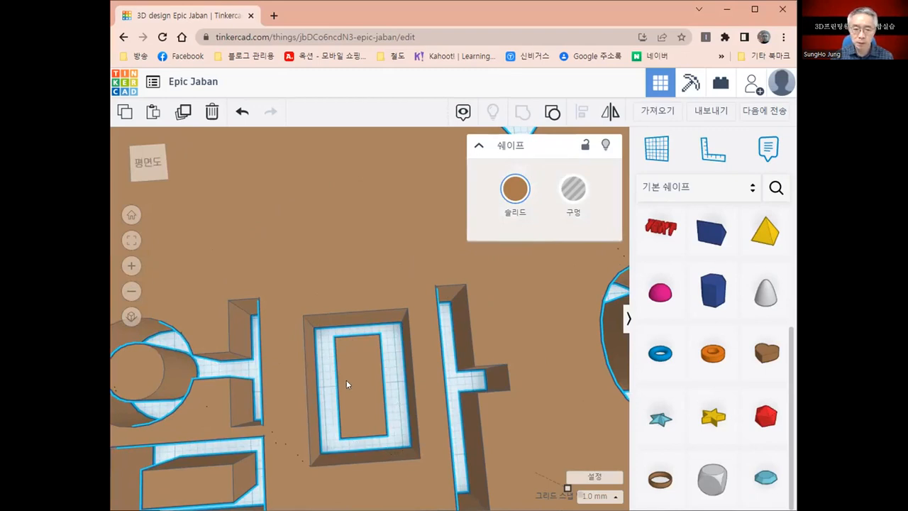
{"action": "scroll", "coordinate": [346, 380], "scroll_direction": "down", "scroll_amount": 5}
{"action": "scroll", "coordinate": [347, 382], "scroll_direction": "down", "scroll_amount": 1}
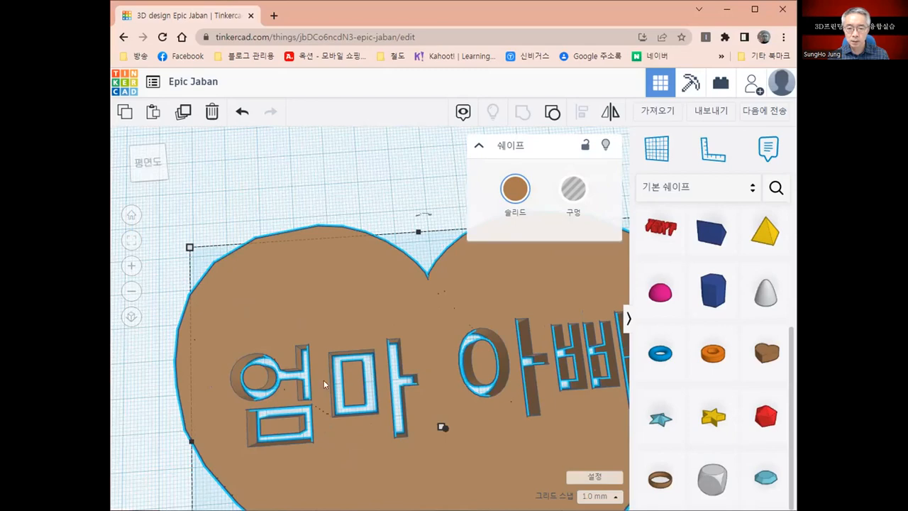
{"action": "middle_click_drag", "start_coordinate": [504, 428], "coordinate": [340, 440]}
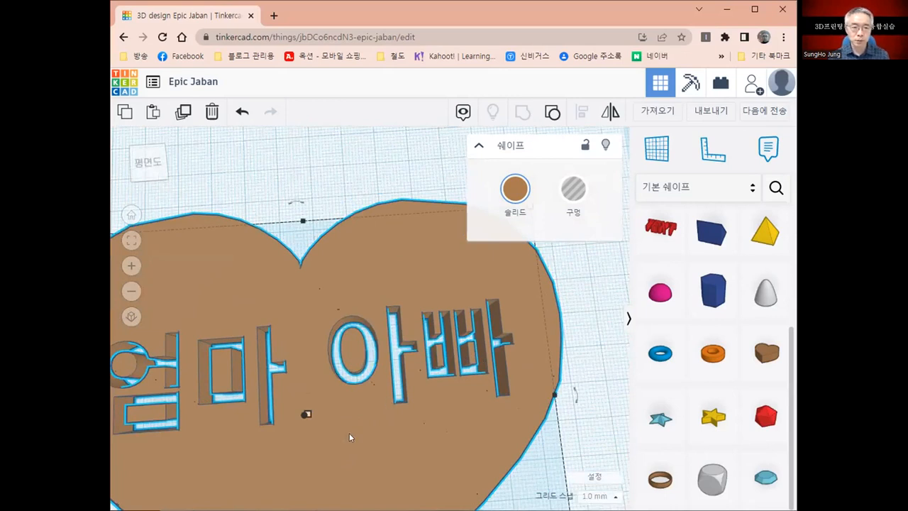
{"action": "scroll", "coordinate": [349, 434], "scroll_direction": "down", "scroll_amount": 2}
{"action": "middle_click_drag", "start_coordinate": [338, 444], "coordinate": [423, 423]}
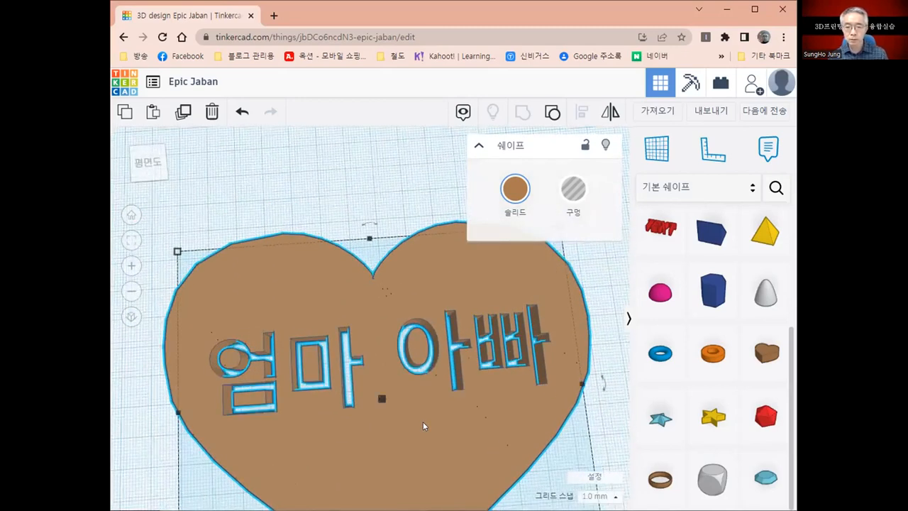